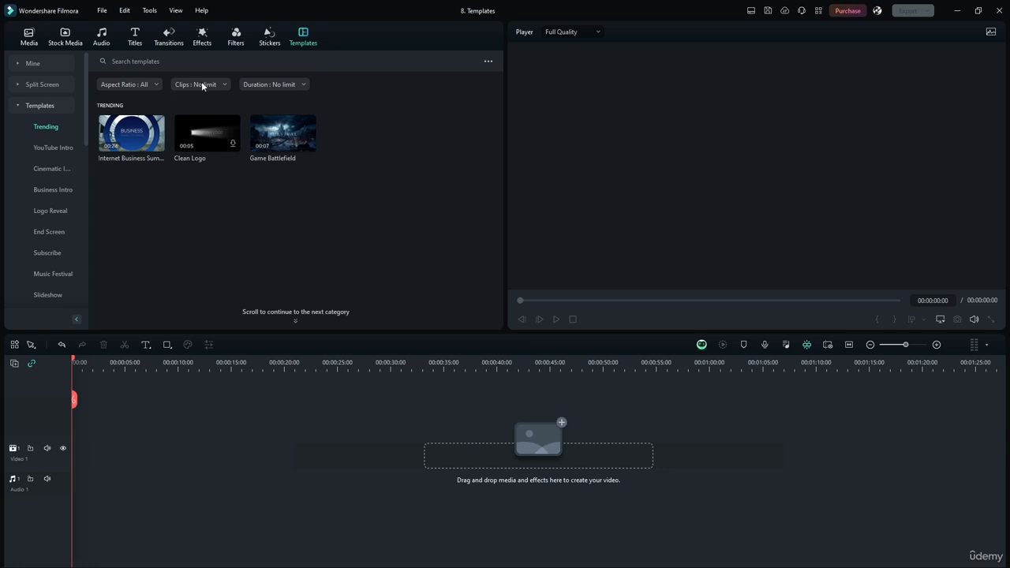
Browse the template categories, including YouTube Intro, Cinematic, Business Intro, End Screen and Subscribe, and collapse the category list
click(45, 148)
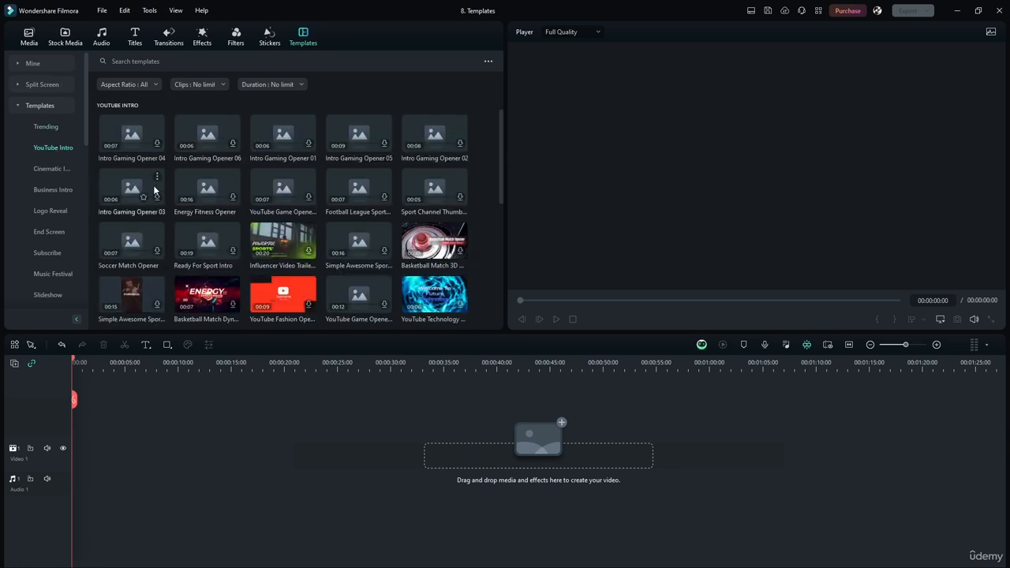
click(50, 167)
click(47, 190)
click(44, 213)
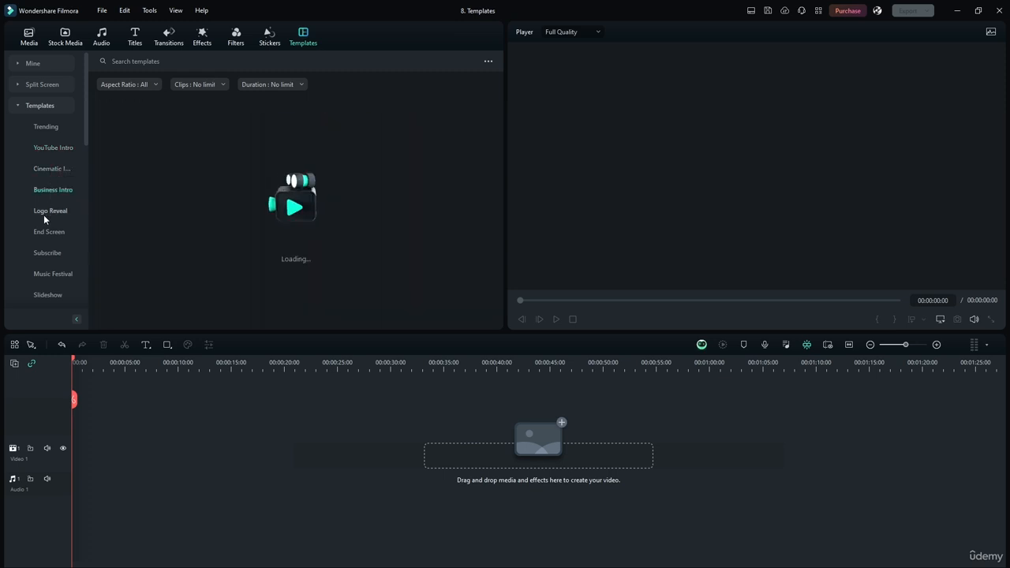
click(43, 232)
click(51, 252)
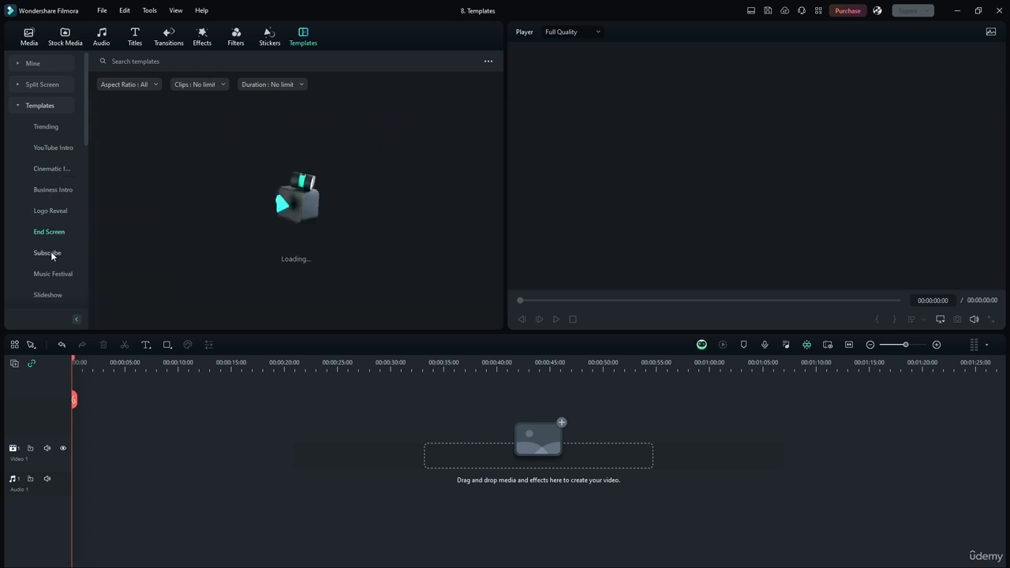
scroll(57, 199, down, 3)
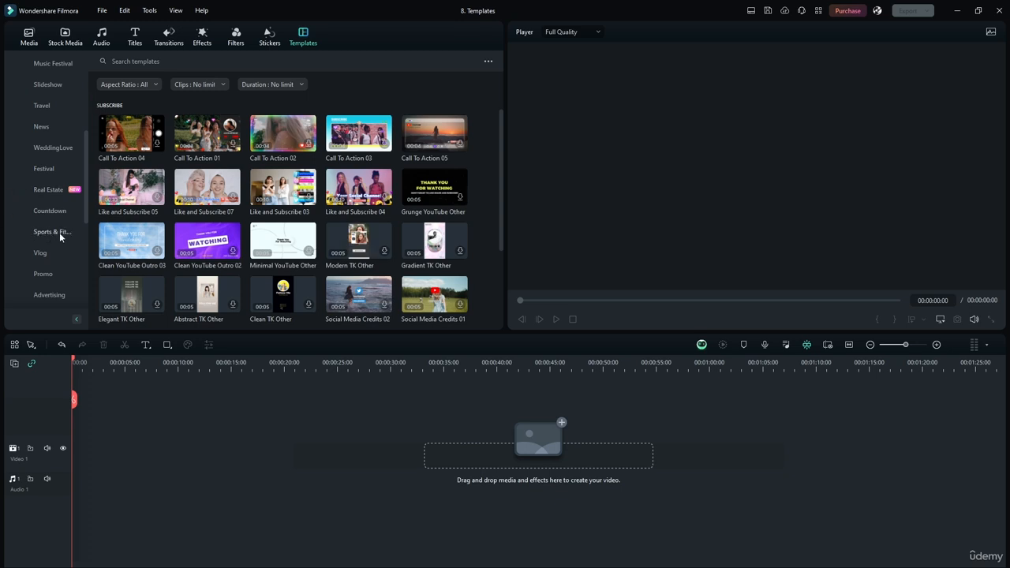
scroll(52, 273, down, 3)
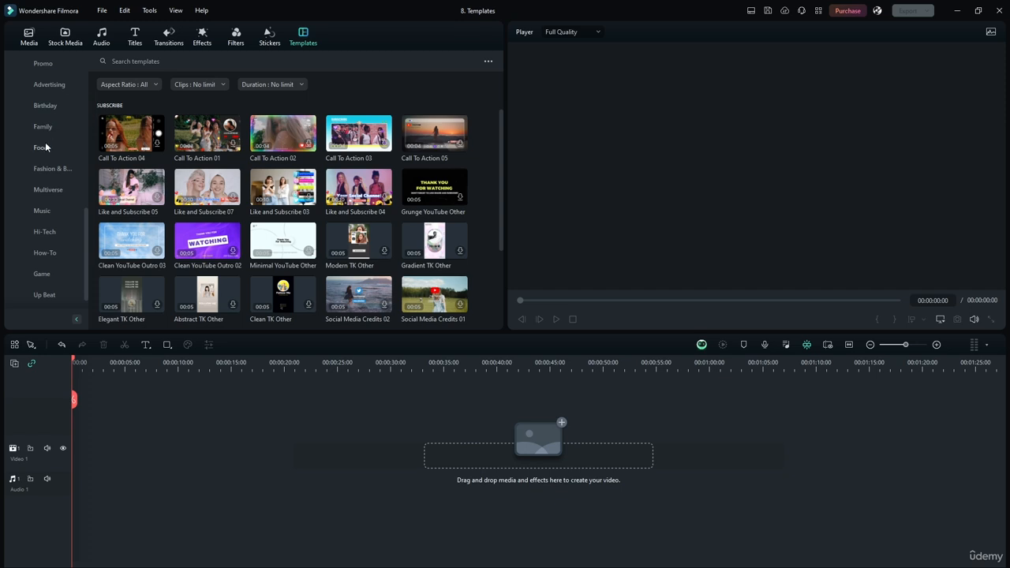
scroll(41, 222, down, 1)
drag(85, 259, 84, 82)
click(18, 105)
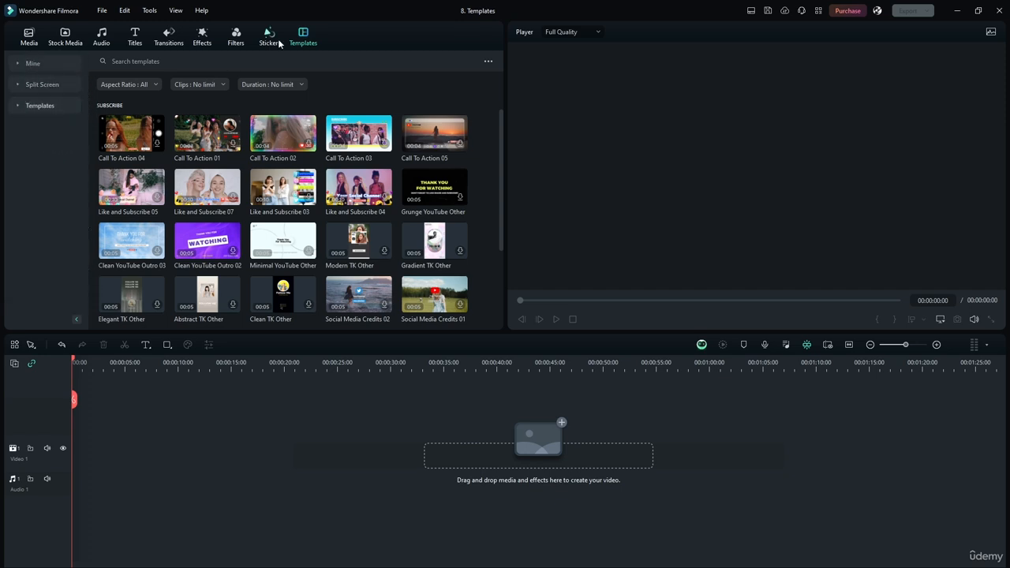
View the downloaded and favorite templates in the Mine collection
click(18, 63)
click(45, 104)
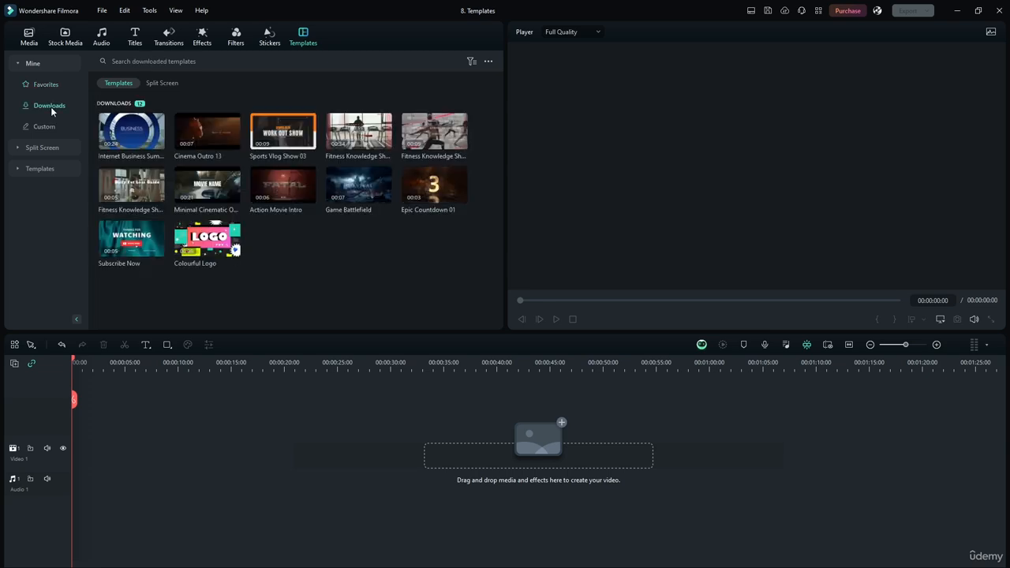
click(44, 84)
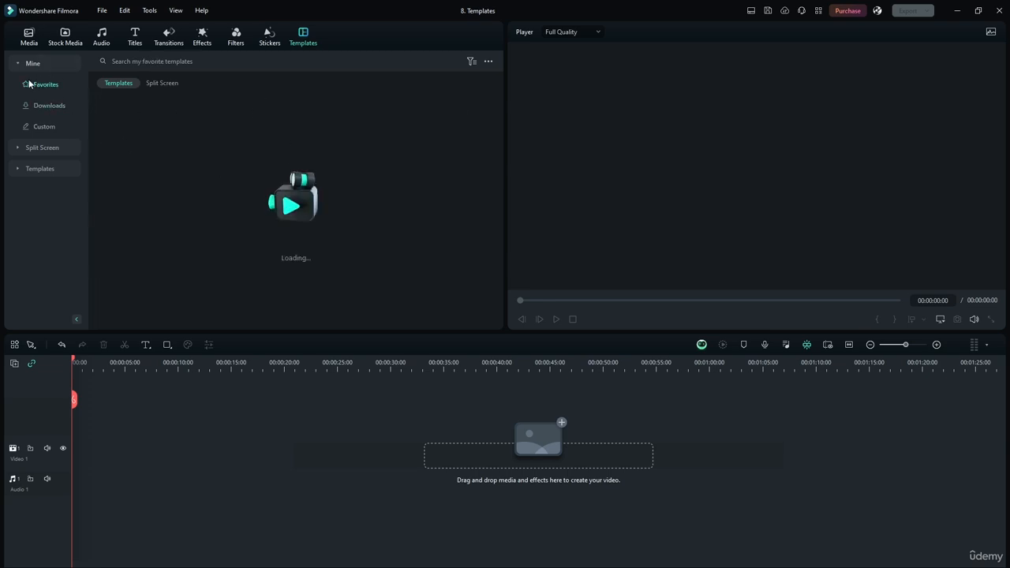
click(56, 109)
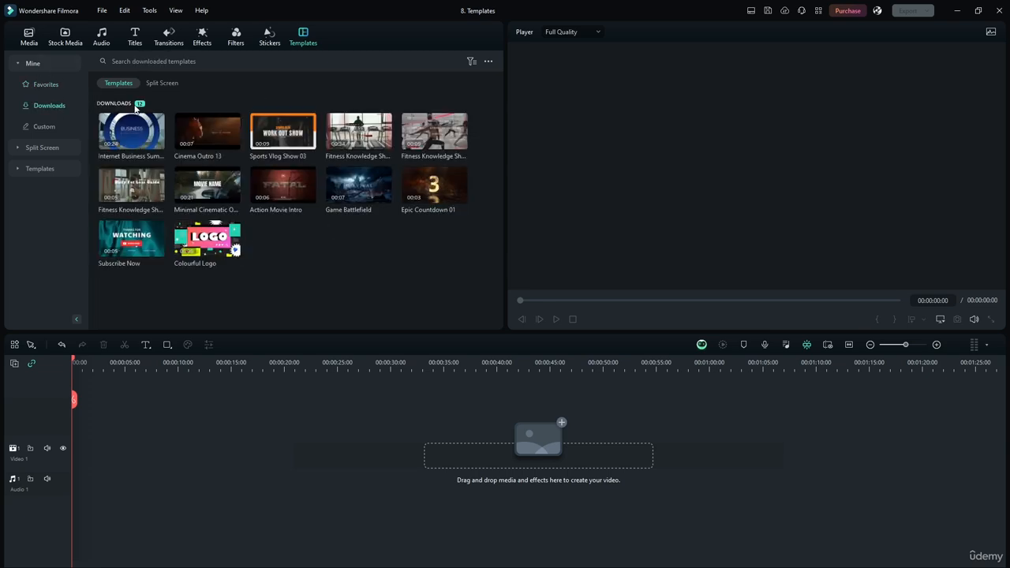
Mark the downloaded Cinema Outro 13 template as a favorite and check it among the favorites
click(219, 141)
click(45, 84)
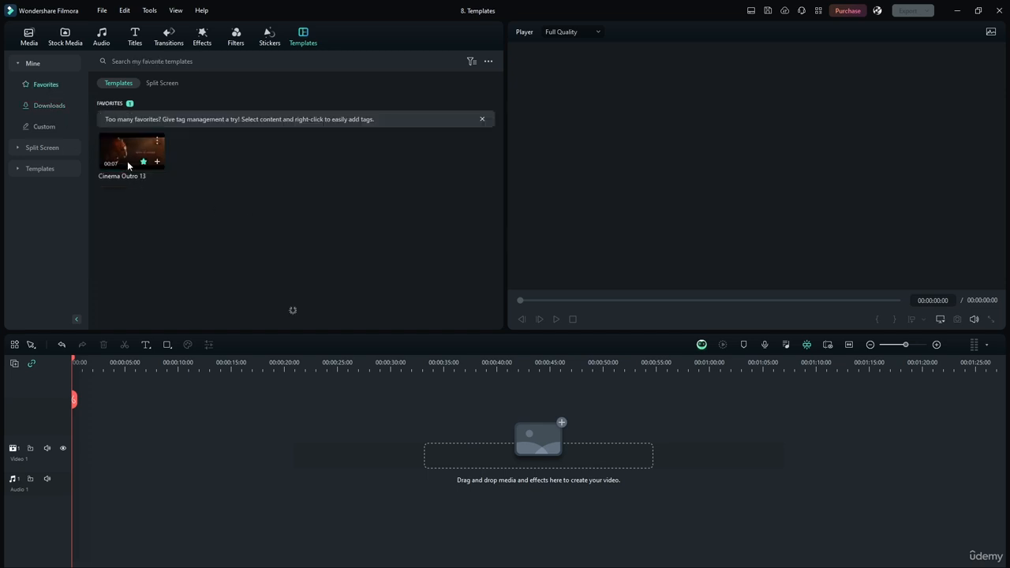
click(49, 105)
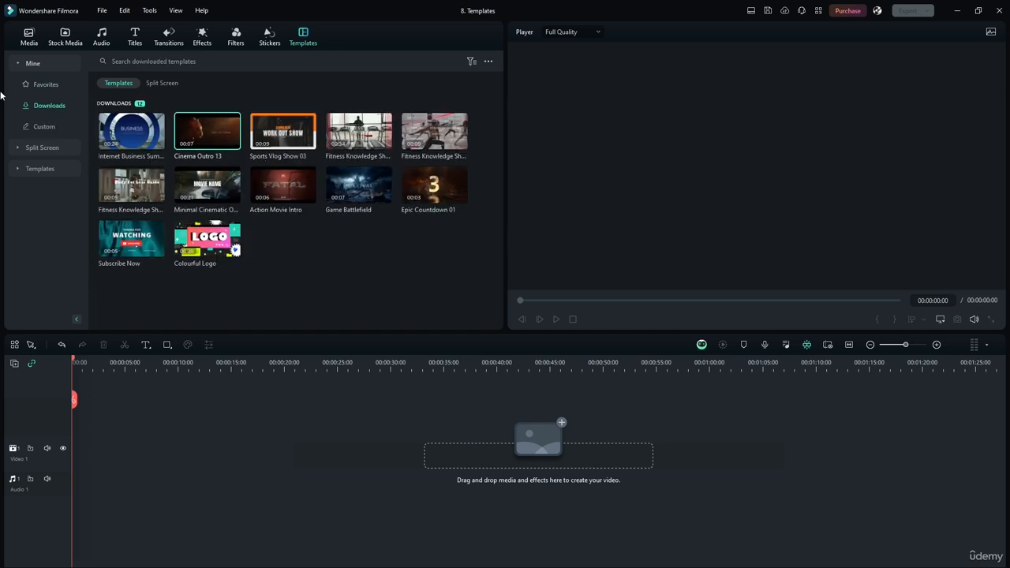
click(47, 86)
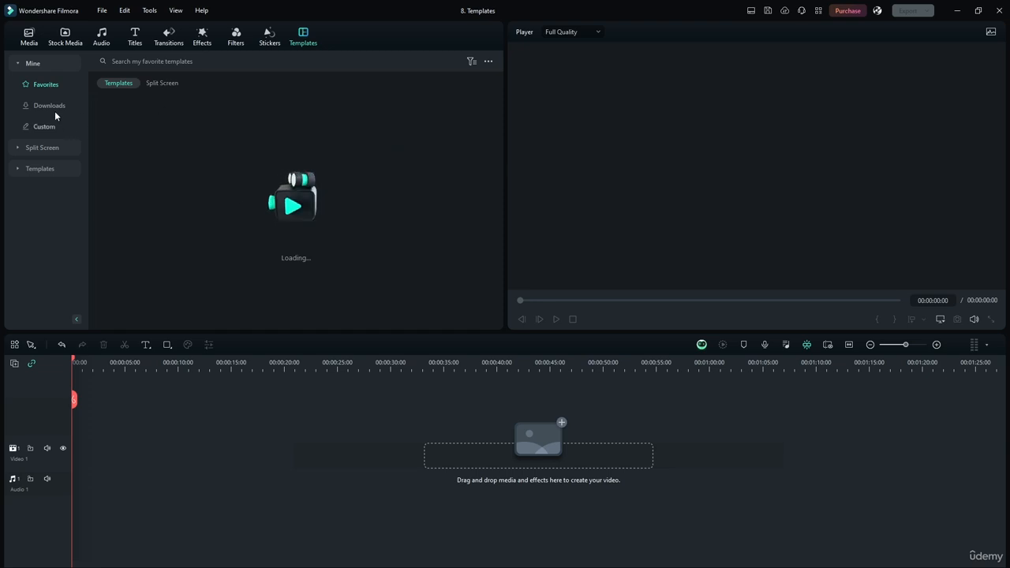
Add the downloaded Epic Countdown 01 template at the start of Video 1, matching the project settings to the media (1920 x 1080 25fps)
click(50, 105)
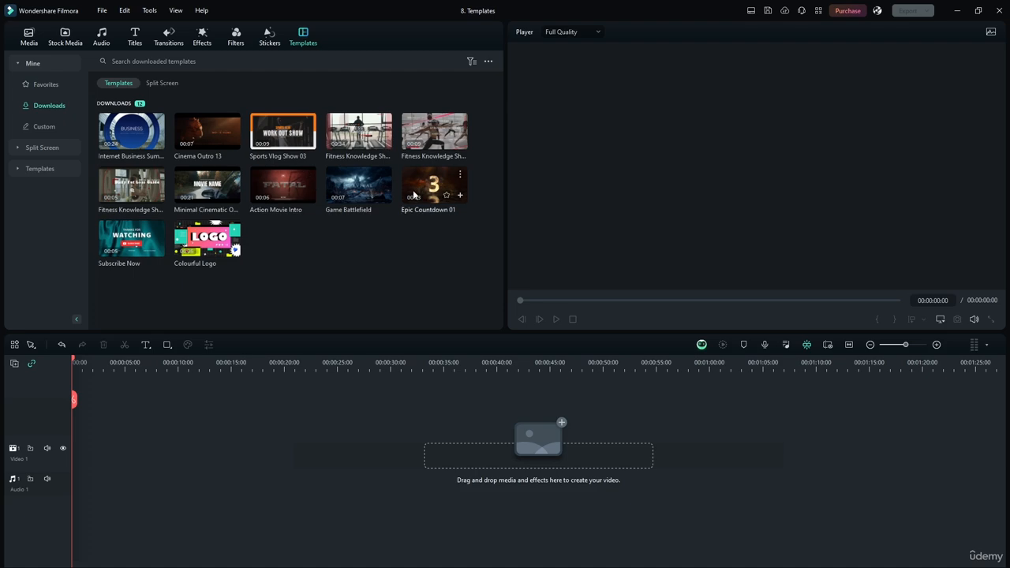
drag(129, 455, 81, 456)
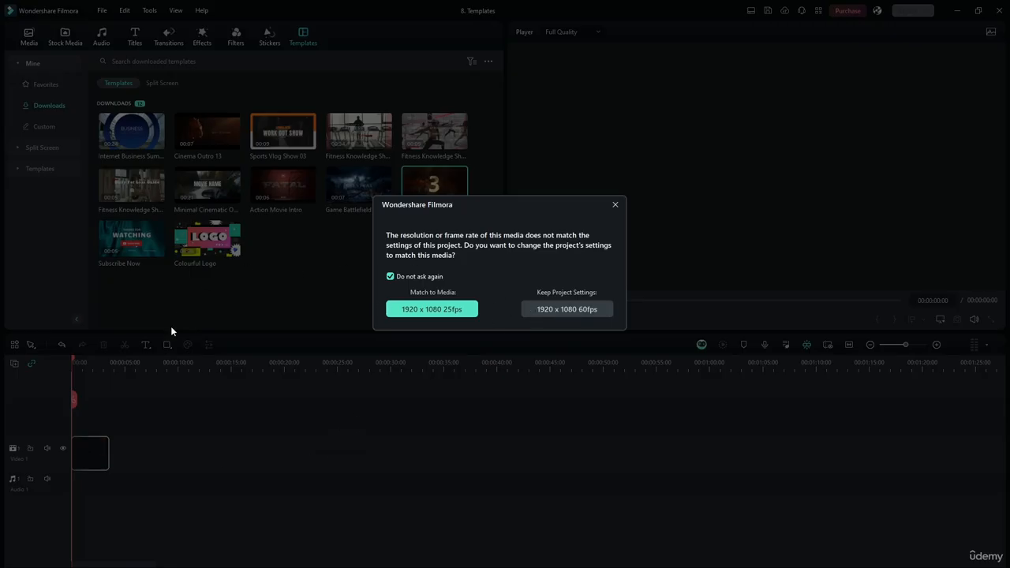
click(430, 310)
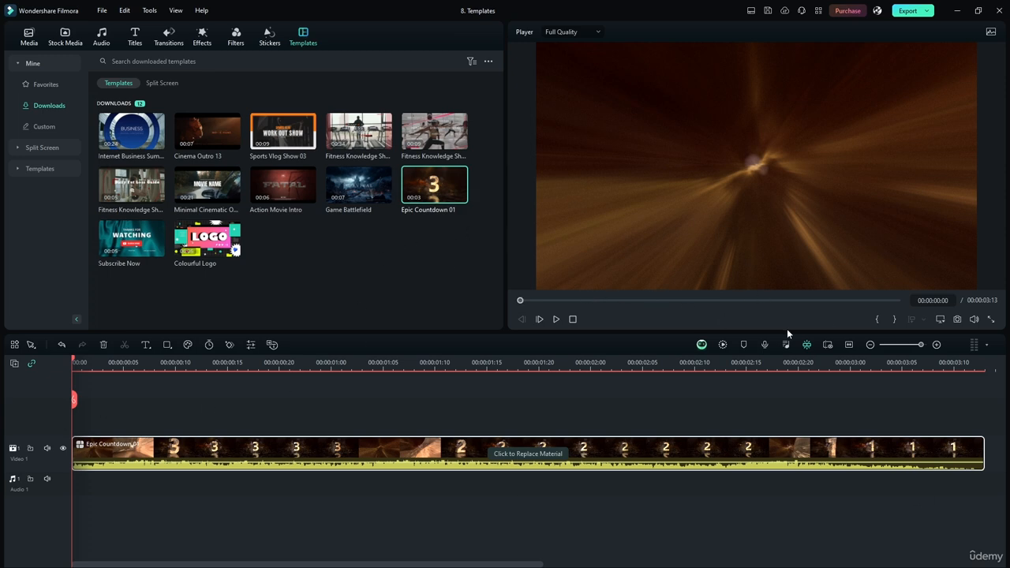
Preview the Epic Countdown 01 clip with the player volume raised to maximum, and return the playhead to the start
click(556, 319)
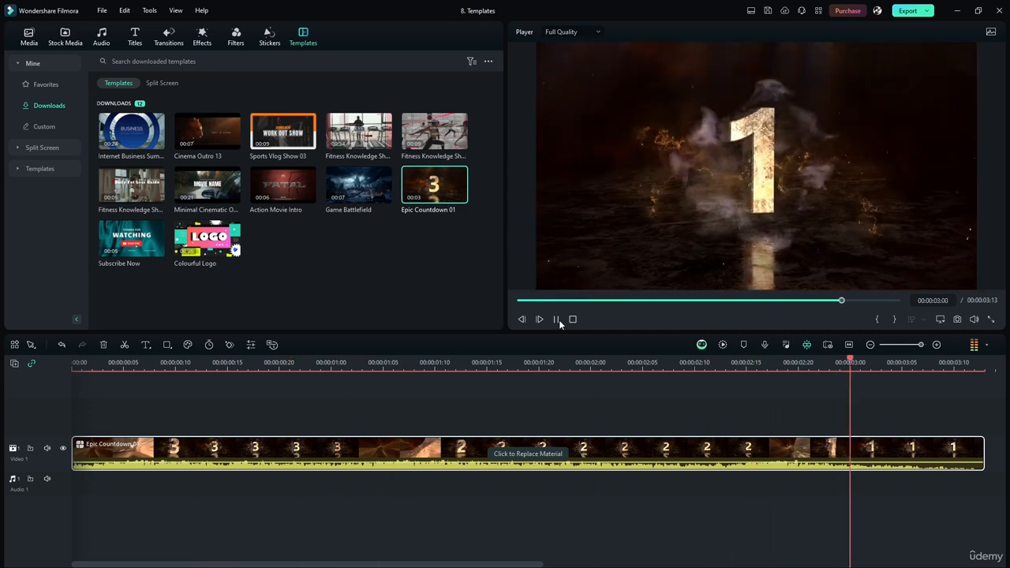
click(972, 317)
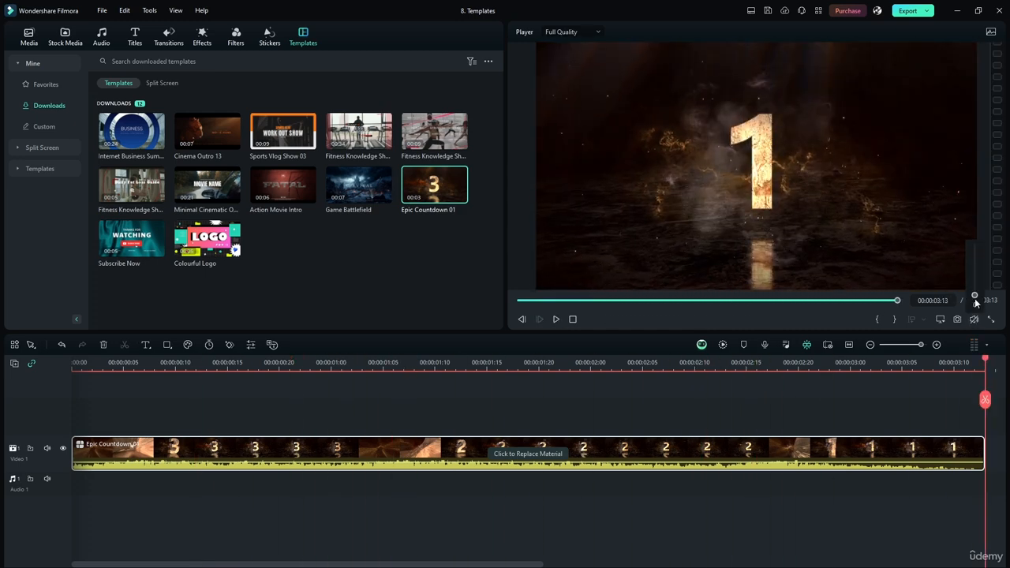
mouse_move(970, 320)
drag(974, 299, 974, 245)
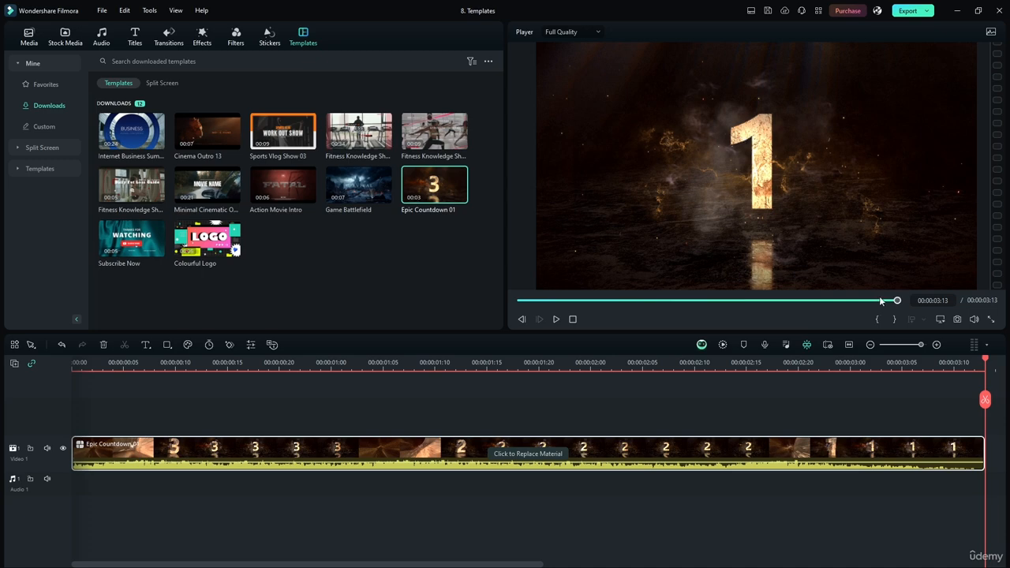
drag(881, 301, 518, 300)
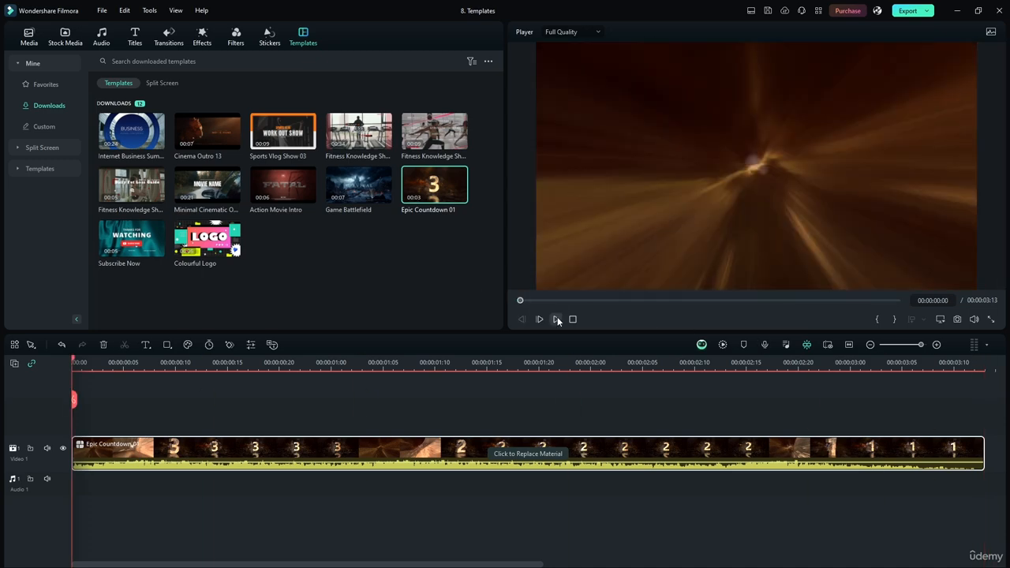
click(557, 319)
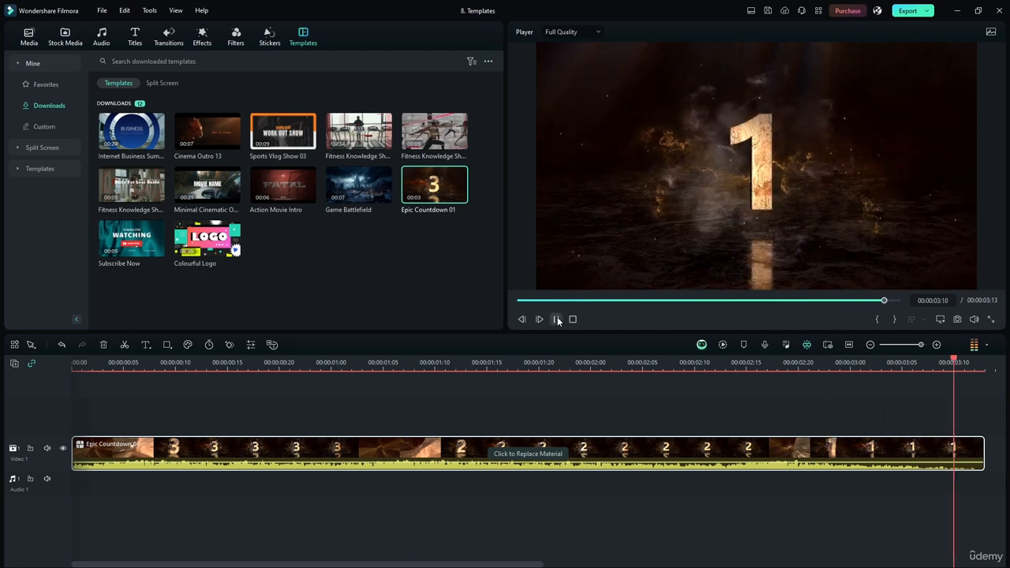
click(557, 320)
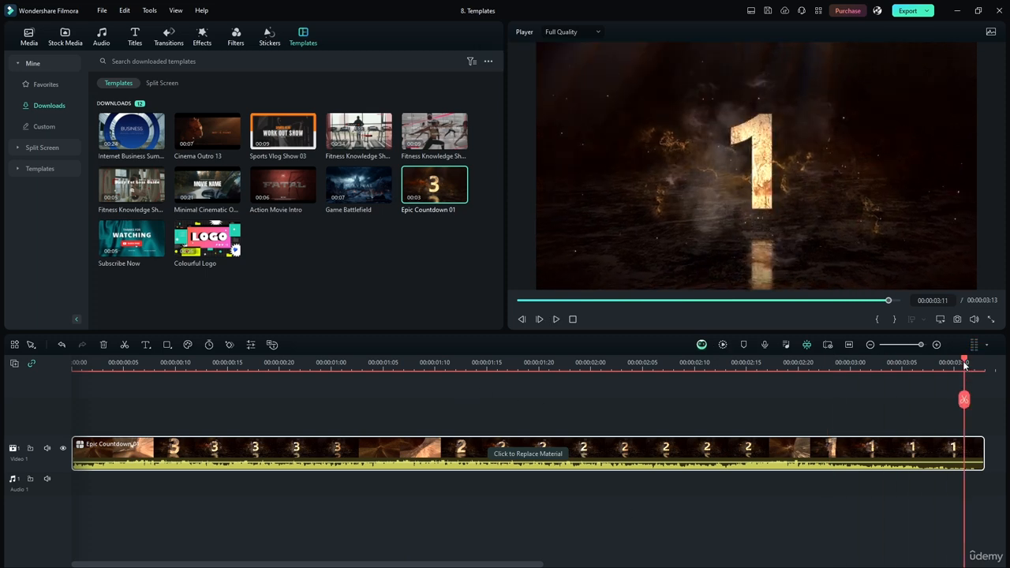
drag(964, 363, 73, 363)
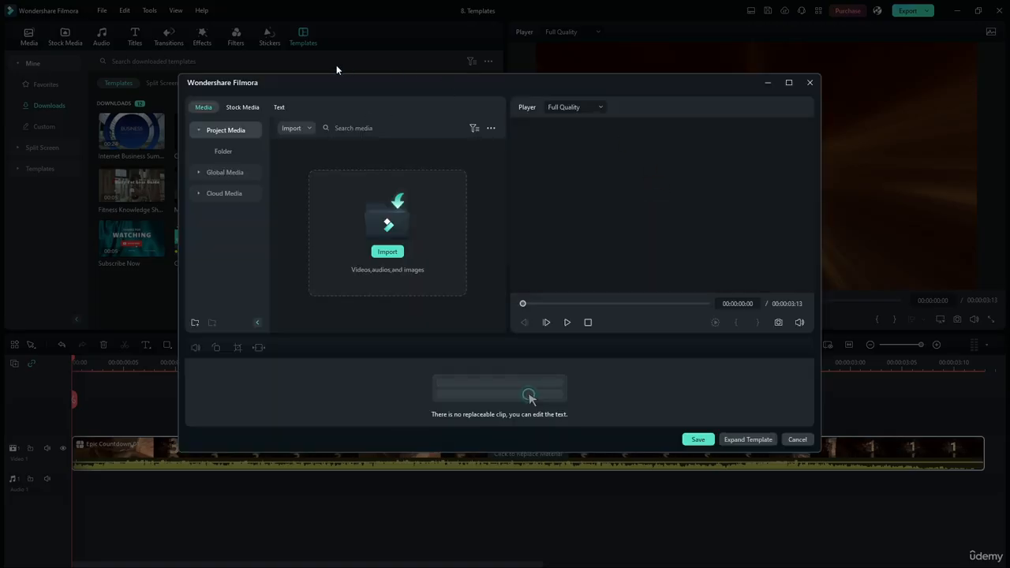
Check the stock media and text options for the Epic Countdown 01 template, and expand it into separate timeline clips
mouse_move(337, 82)
mouse_down()
mouse_move(369, 160)
mouse_move(304, 115)
mouse_move(336, 93)
mouse_up()
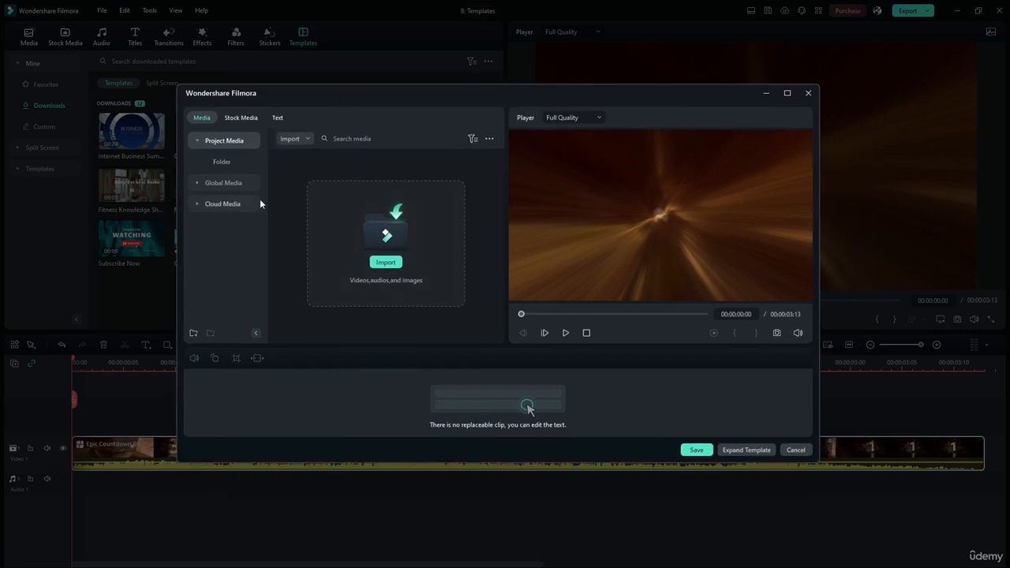
click(247, 117)
click(277, 117)
click(202, 118)
click(742, 451)
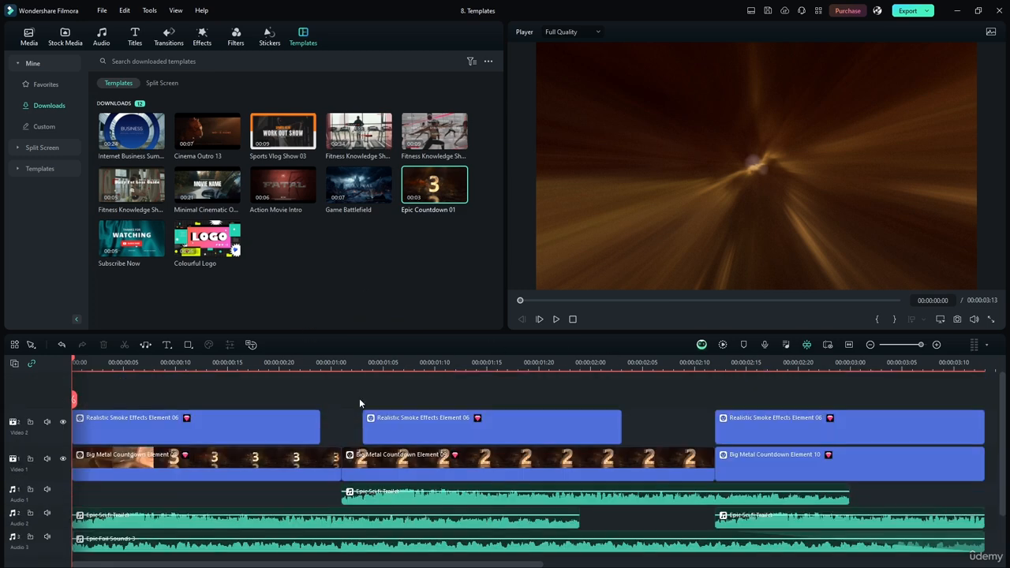
Examine the expanded template's video and audio tracks, play the countdown and inspect its last number and smoke clips
scroll(424, 442, down, 2)
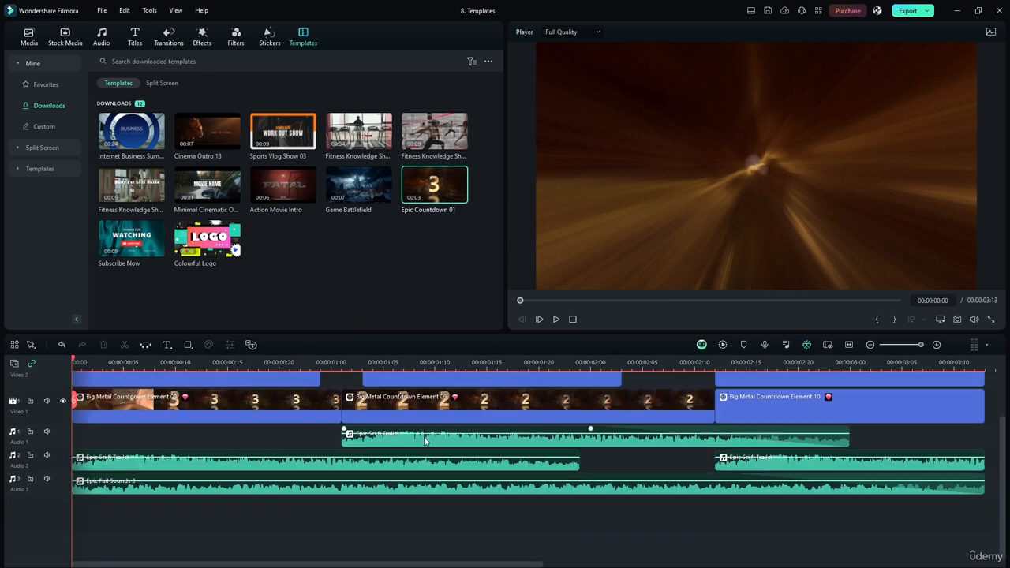
scroll(281, 401, up, 2)
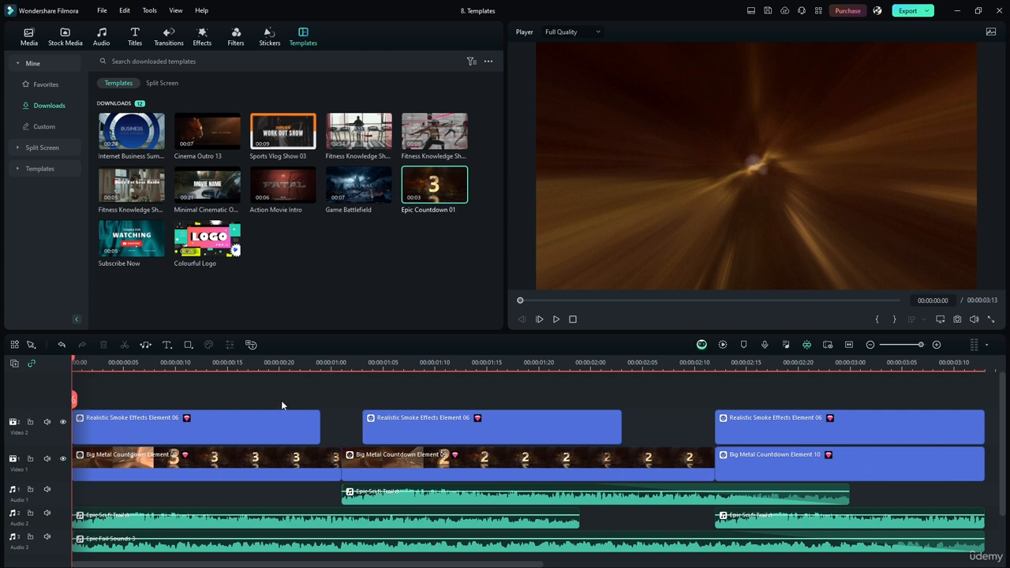
scroll(158, 414, down, 2)
scroll(449, 514, up, 2)
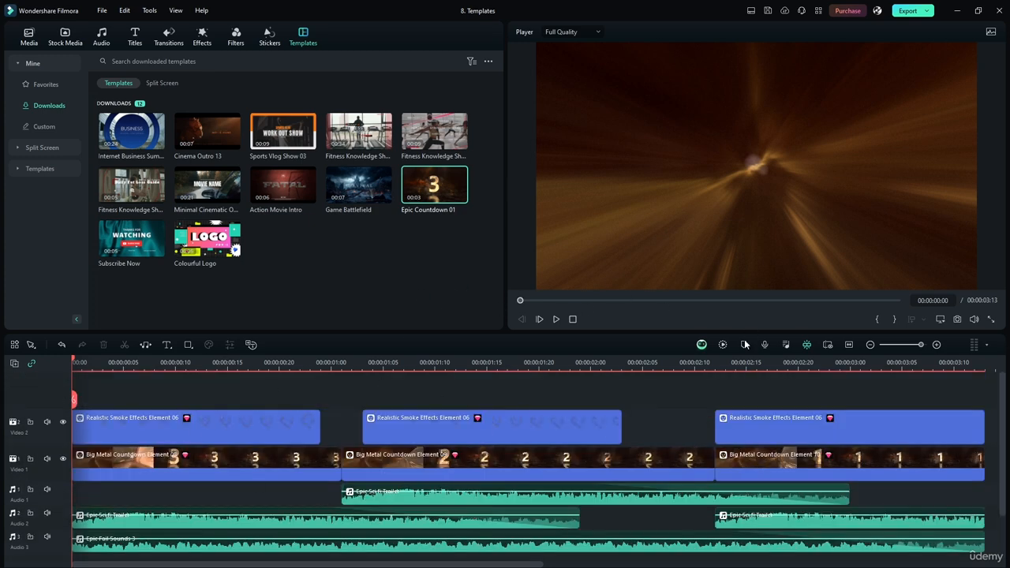
click(555, 320)
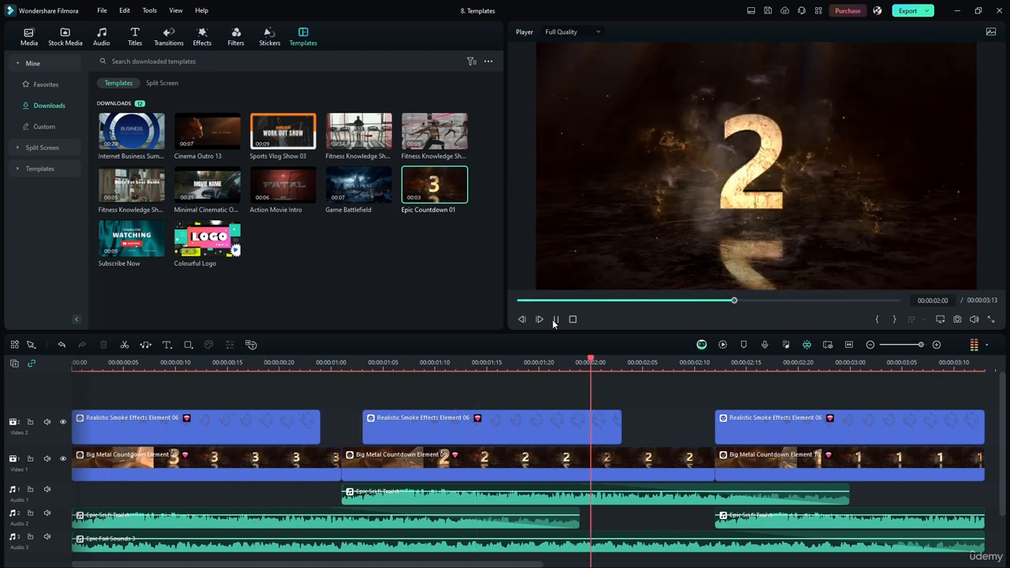
click(871, 459)
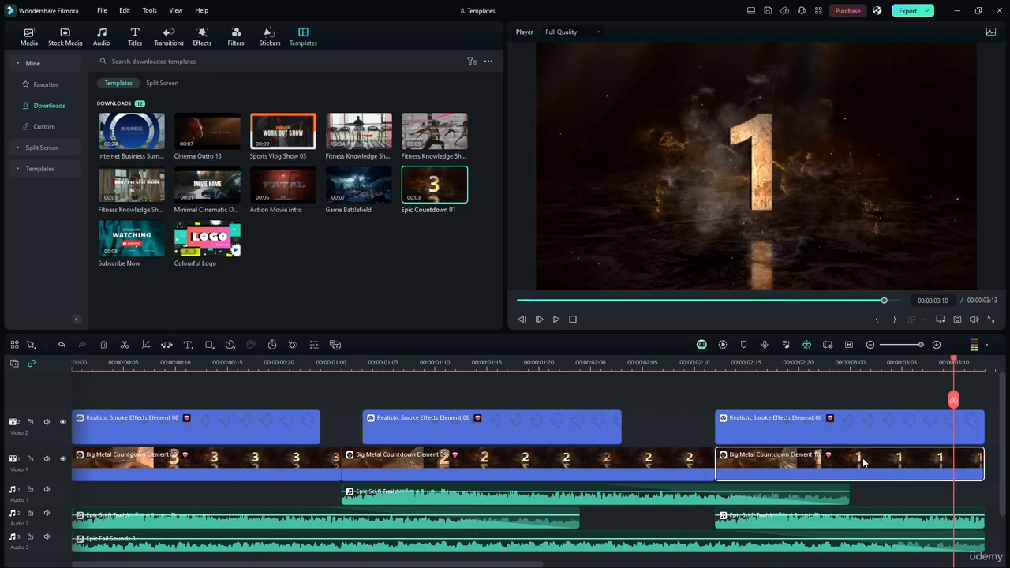
click(838, 428)
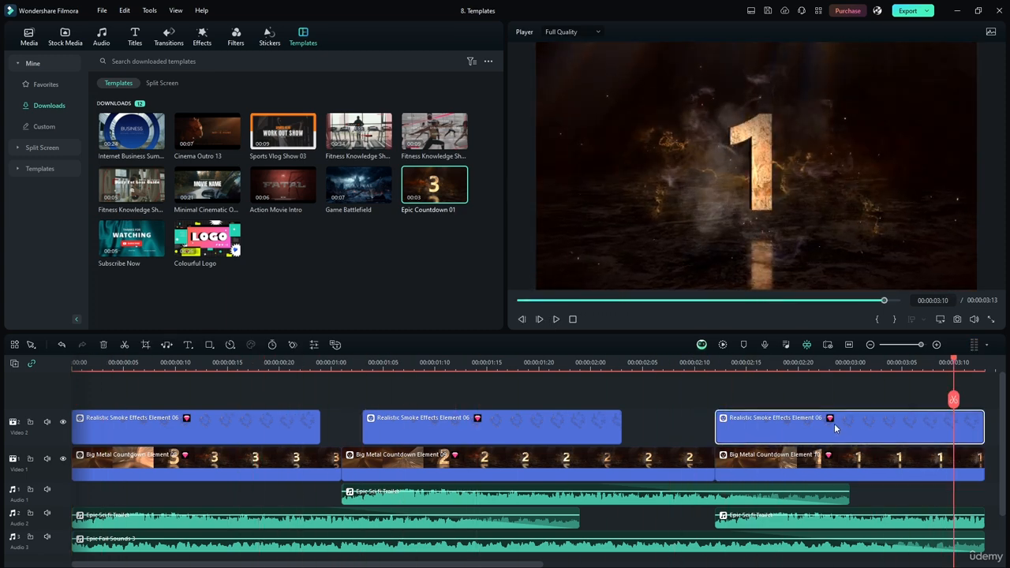
Hide the Video 2 track with the smoke effects and mute the Audio 1, Audio 2 and Audio 3 tracks
click(63, 424)
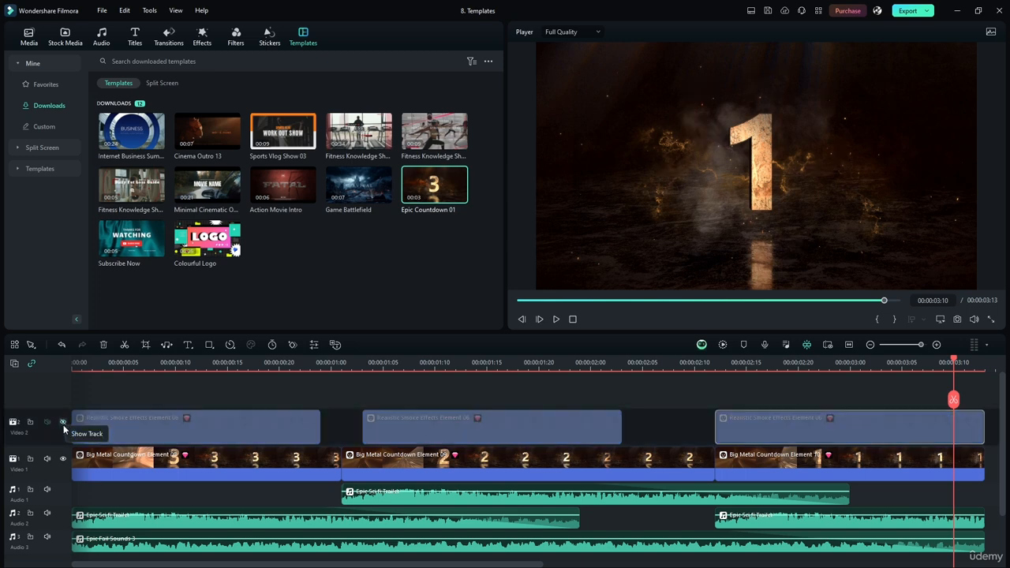
click(47, 490)
click(46, 537)
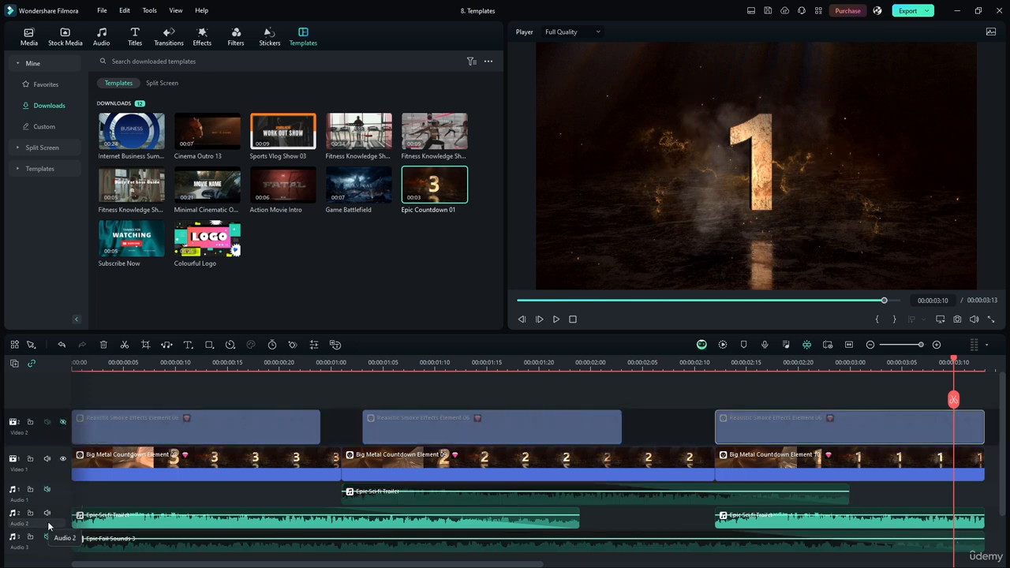
click(47, 514)
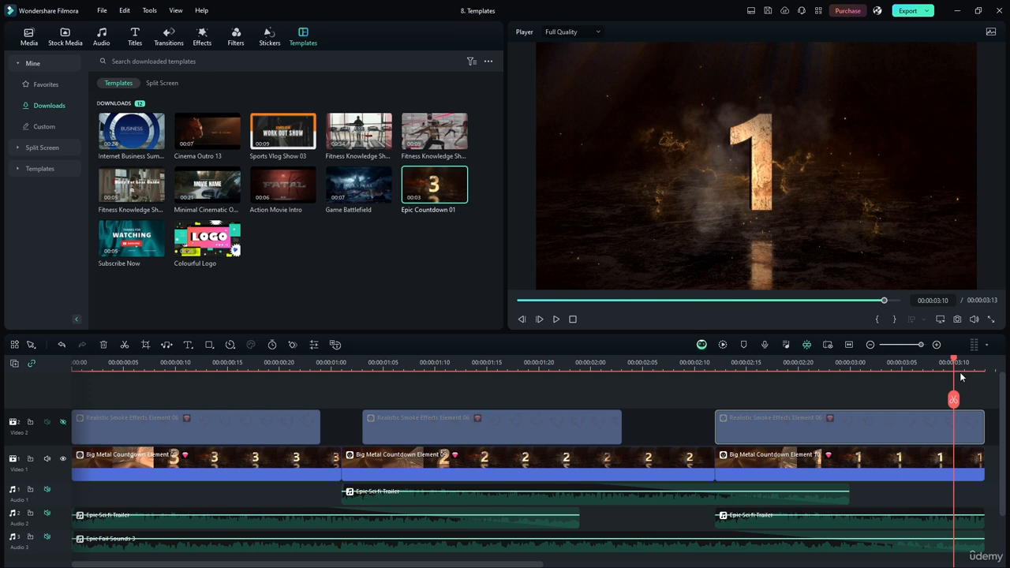
Play the countdown from the beginning to preview it without the smoke effects and sound
key(Home)
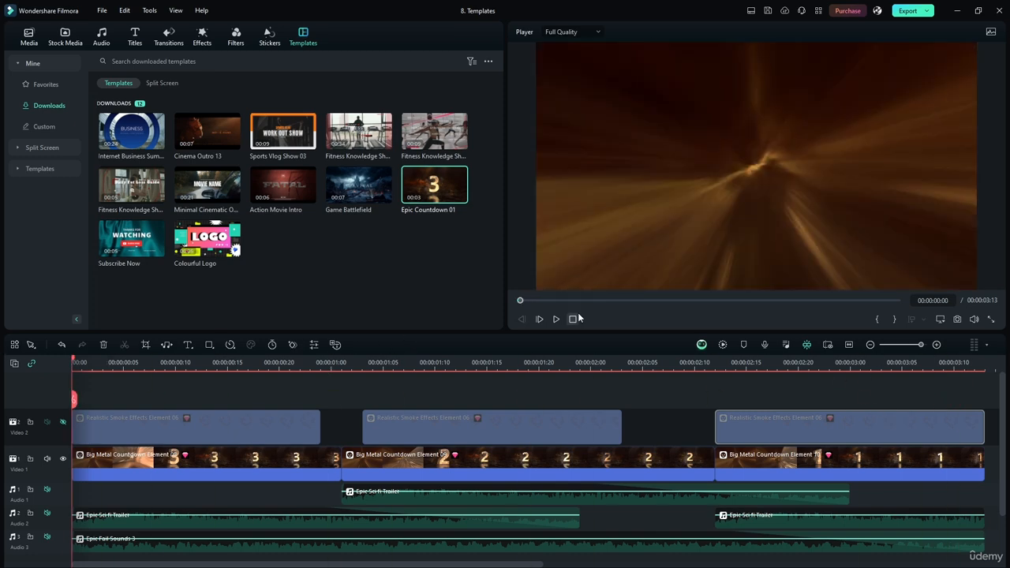
click(557, 319)
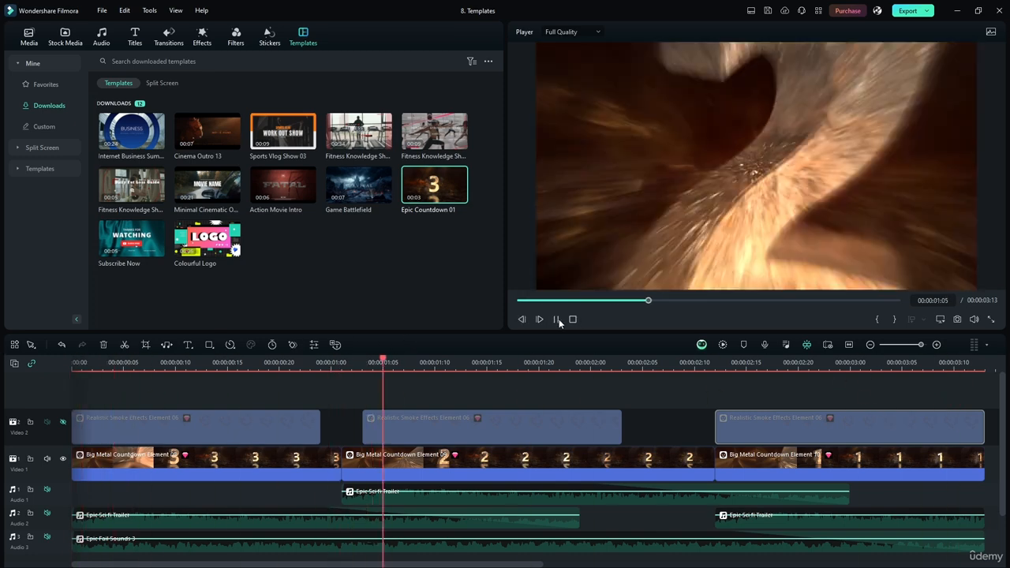
Finish the countdown preview and inspect the three number clips on the Video 1 track
click(558, 319)
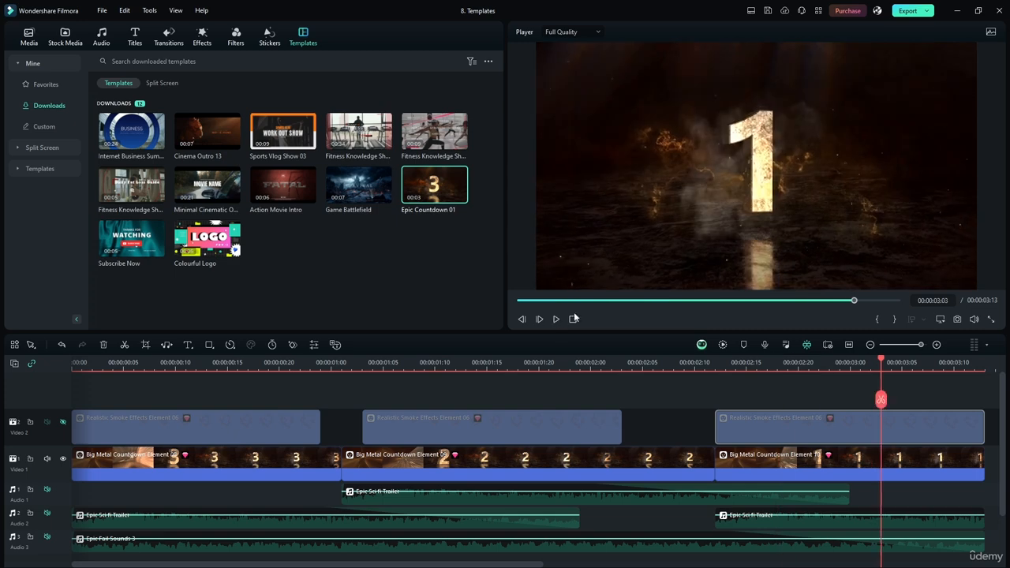
click(273, 472)
click(472, 470)
click(770, 456)
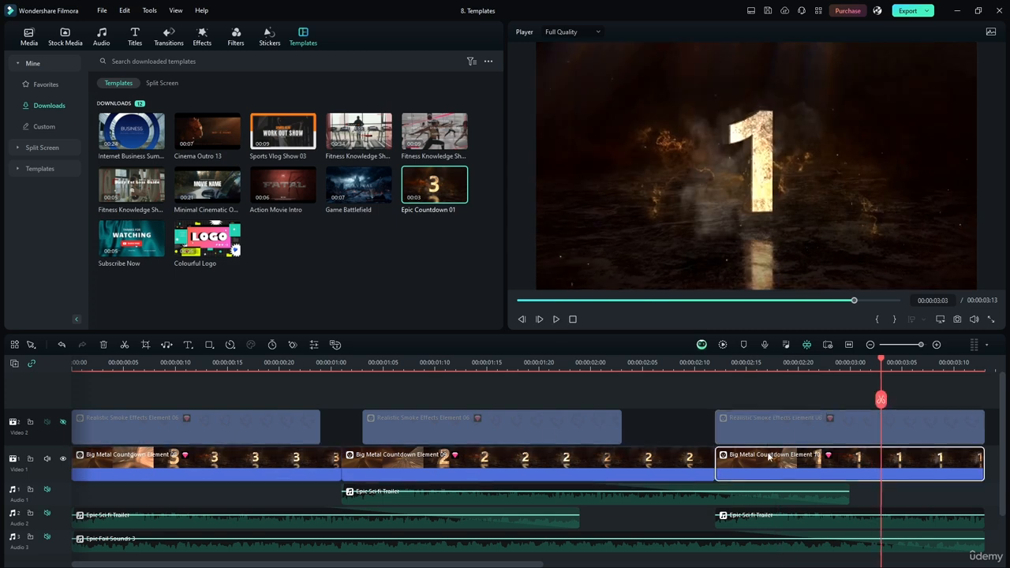
Show the Video 2 track again and unmute the Audio 1, Audio 2 and Audio 3 tracks
click(63, 421)
click(46, 489)
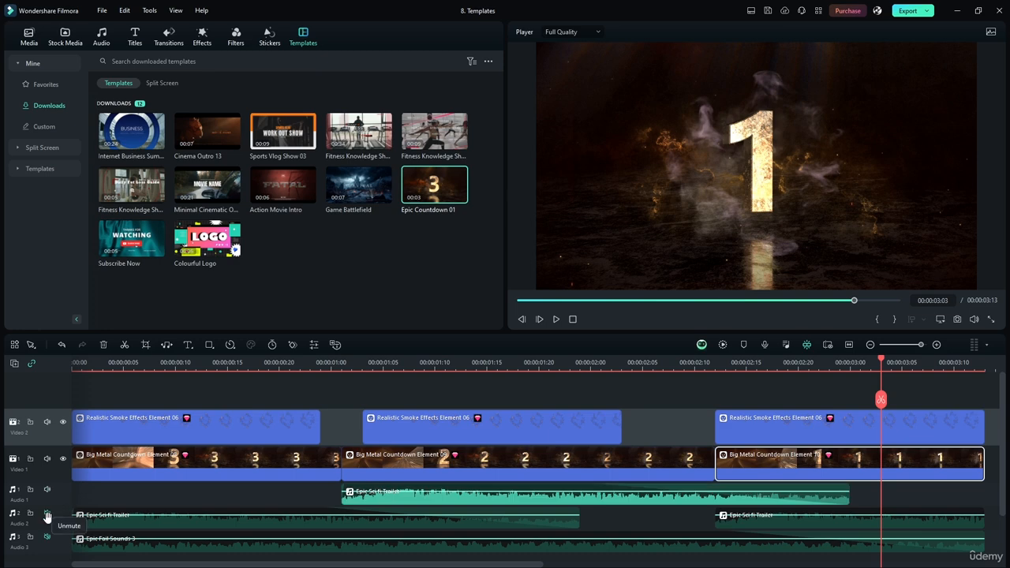
click(47, 513)
click(46, 537)
click(233, 393)
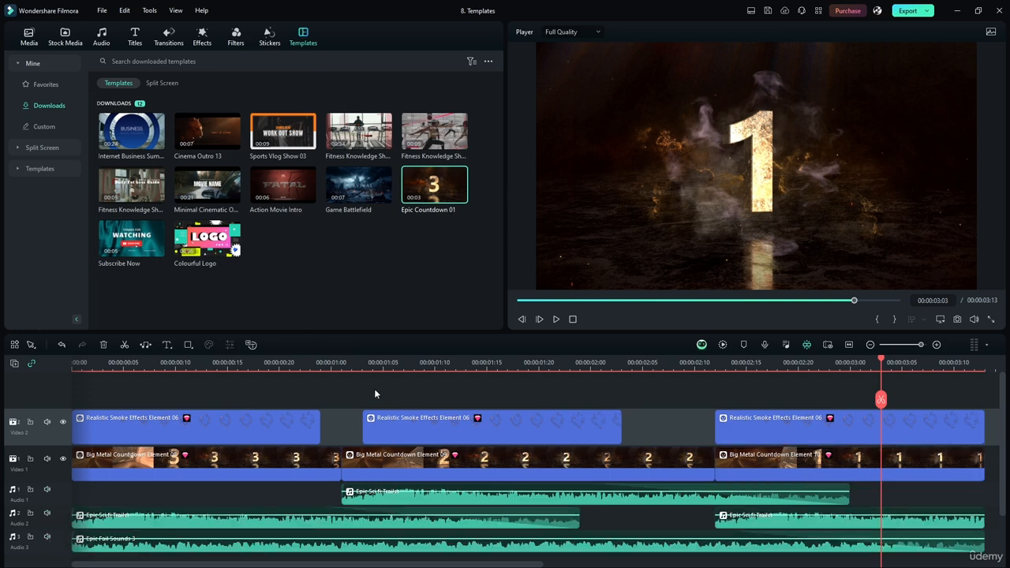
Delete all countdown clips and place the Subscribe Now template at the start of the Video 1 track
key(ctrl+a)
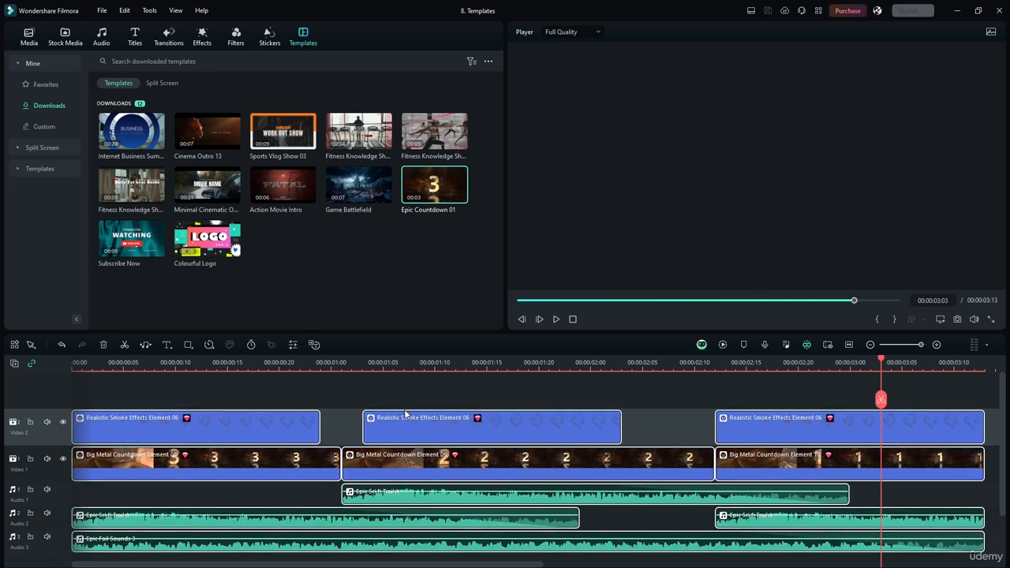
key(Delete)
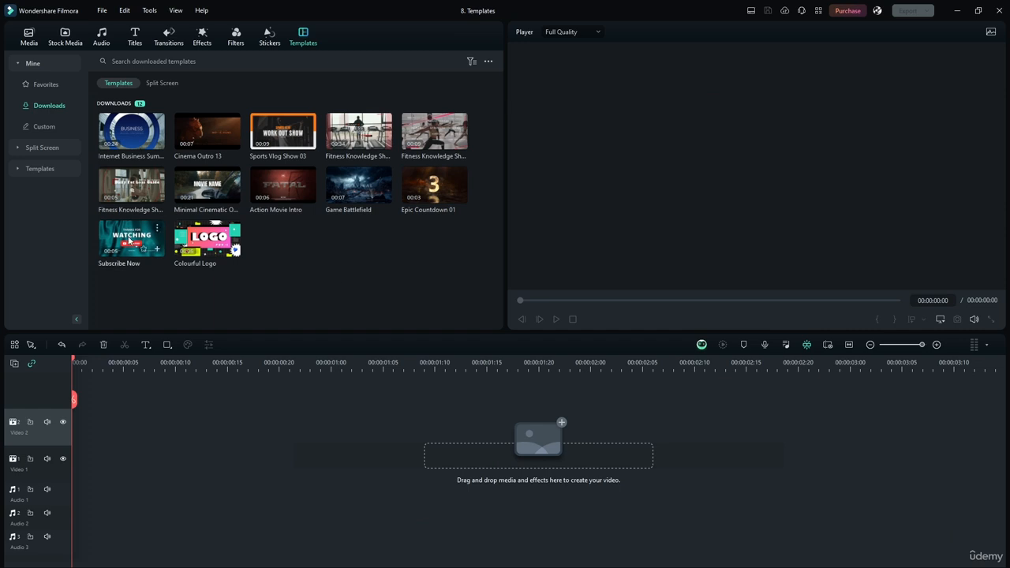
drag(129, 239, 81, 465)
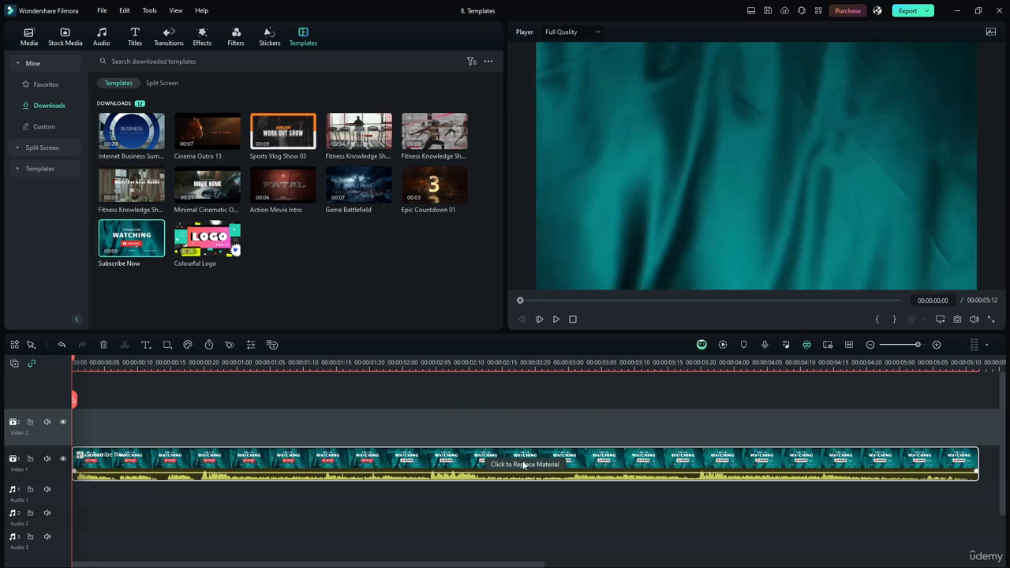
Open the Subscribe Now template for replacing its material and play its opening up to the subscribed button
click(524, 465)
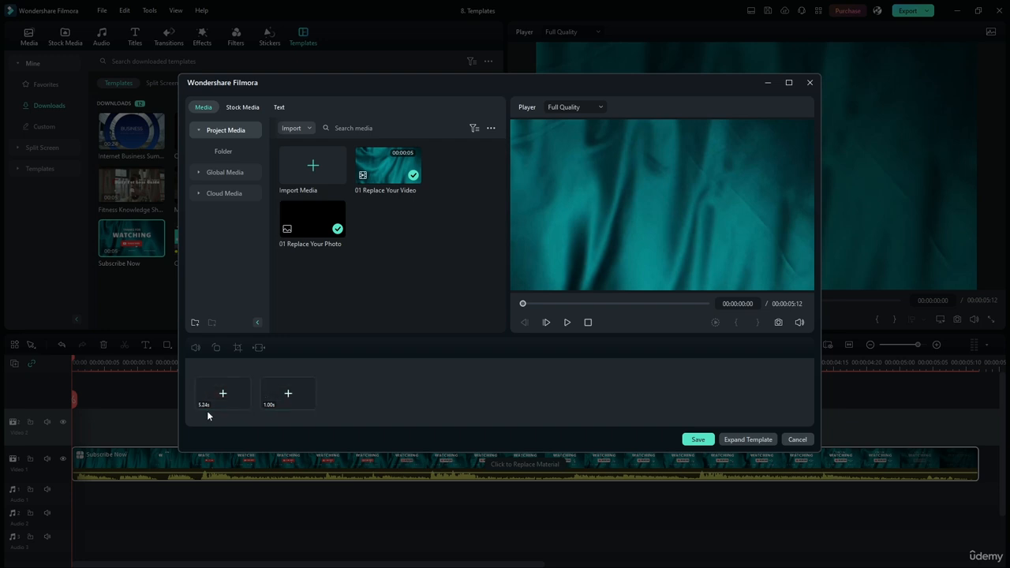
click(567, 322)
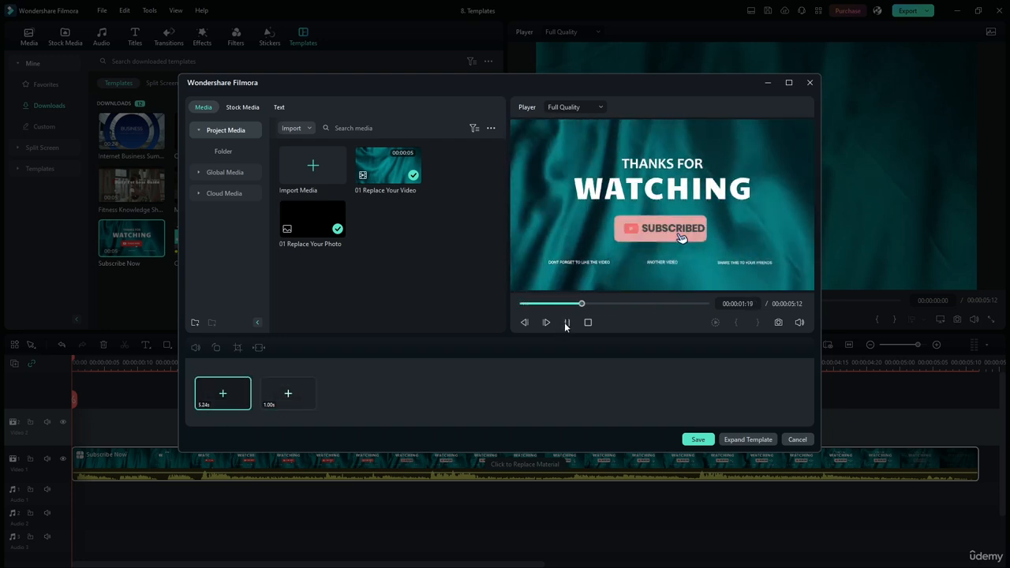
click(567, 322)
Check which preview elements can be edited by selecting the THANKS FOR, WATCHING and SUBSCRIBED parts
click(704, 169)
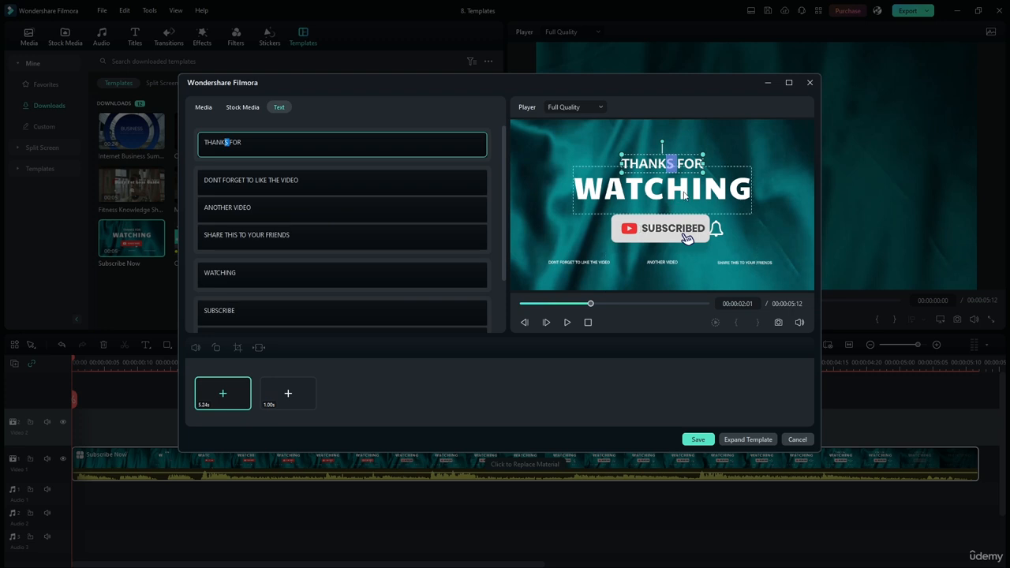
click(684, 195)
click(687, 237)
click(626, 236)
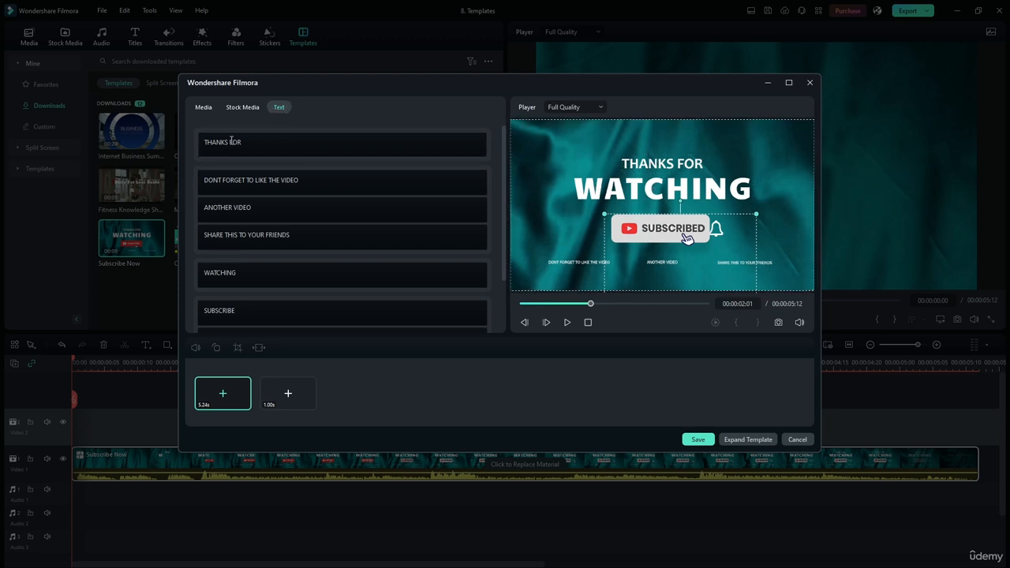
Examine each editable text line of the template, from THANKS FOR to SUBSCRIBE and SUBSCRIBED
click(268, 142)
click(323, 181)
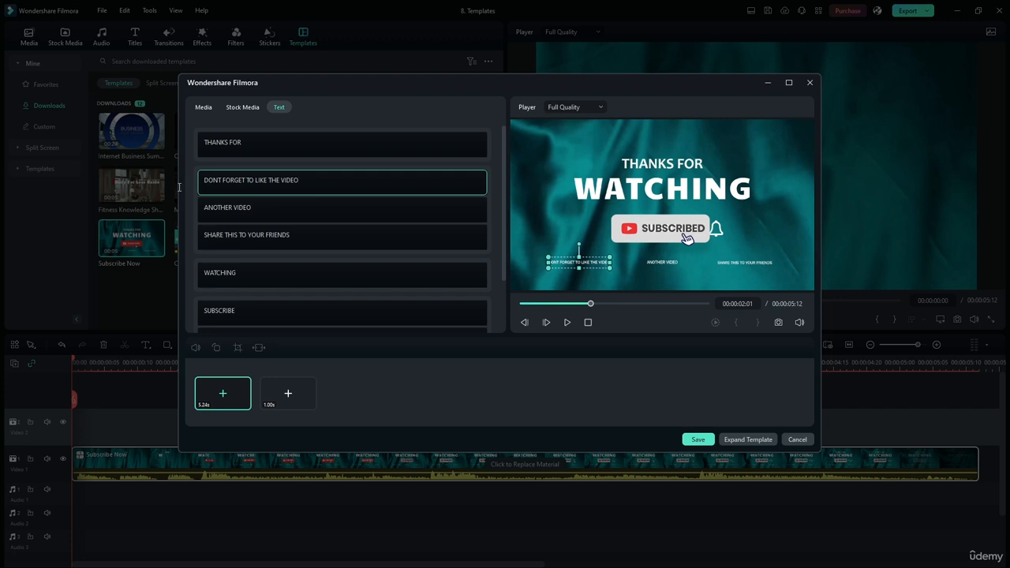
shift+click(232, 180)
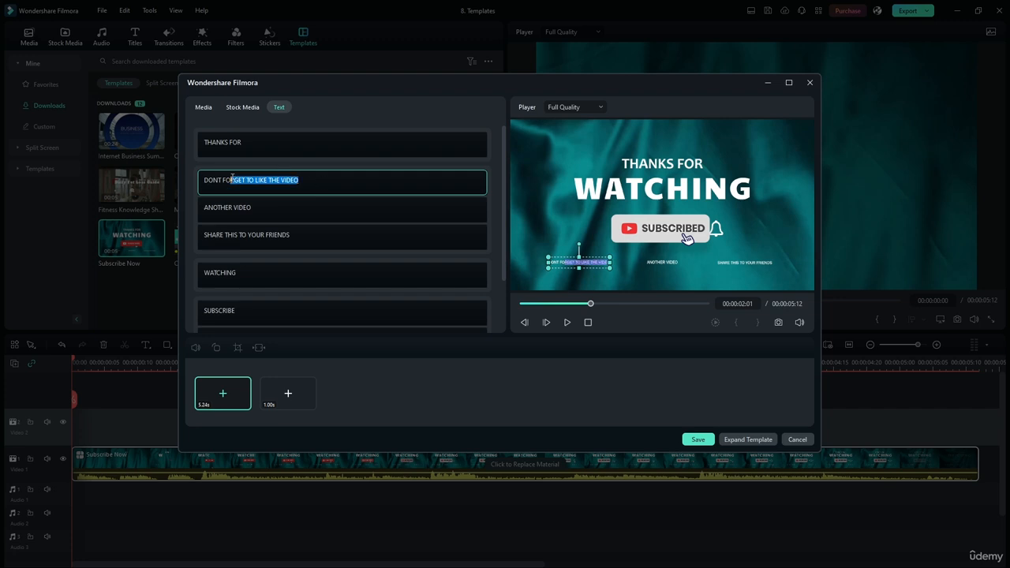
click(266, 205)
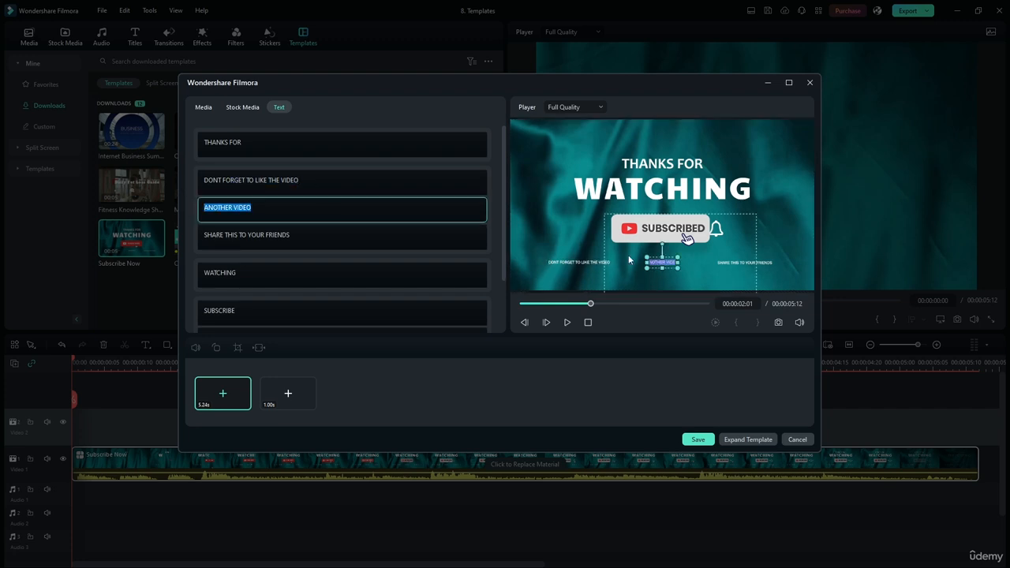
click(309, 234)
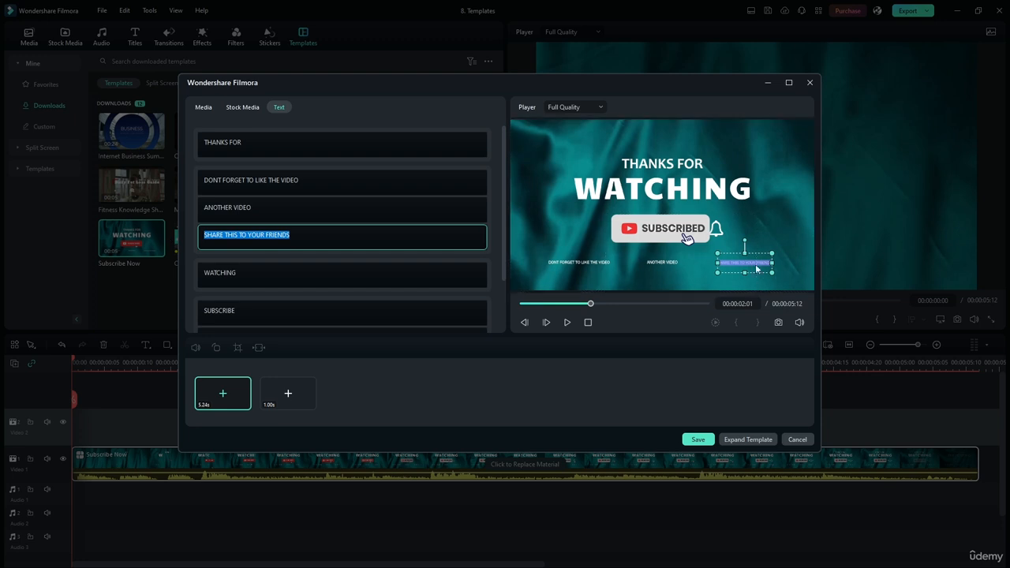
scroll(252, 229, down, 1)
click(229, 234)
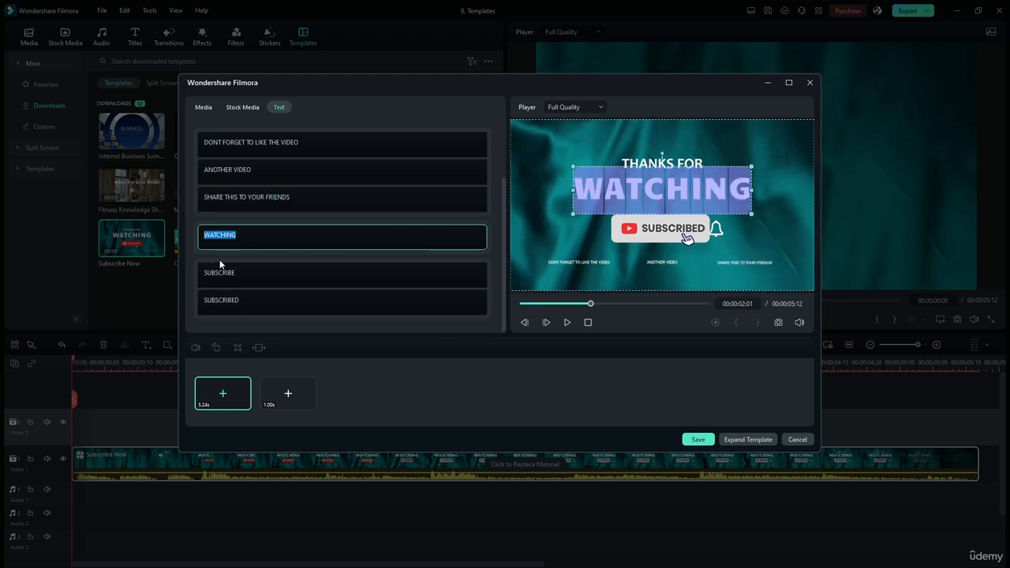
click(251, 276)
click(256, 298)
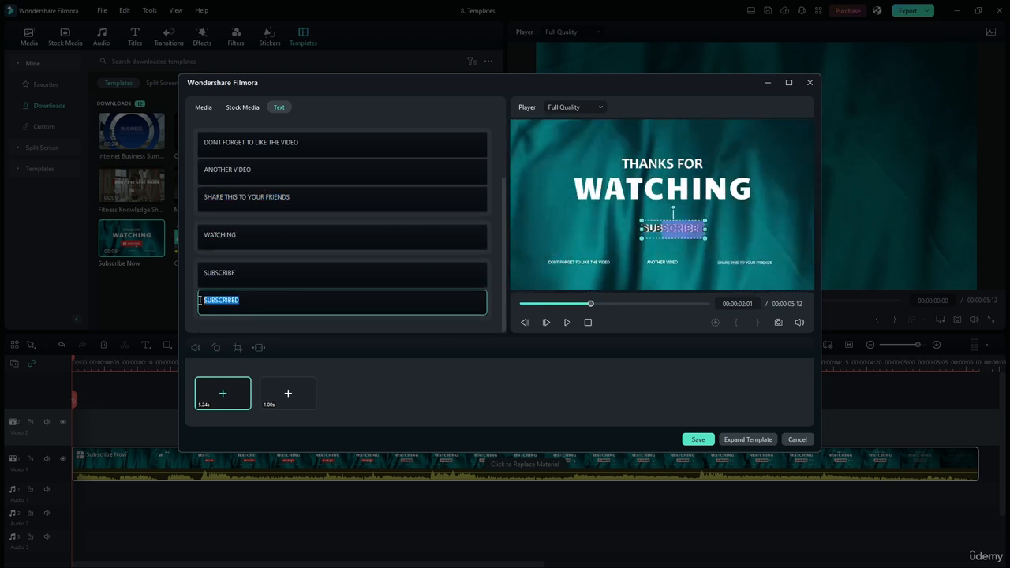
click(298, 326)
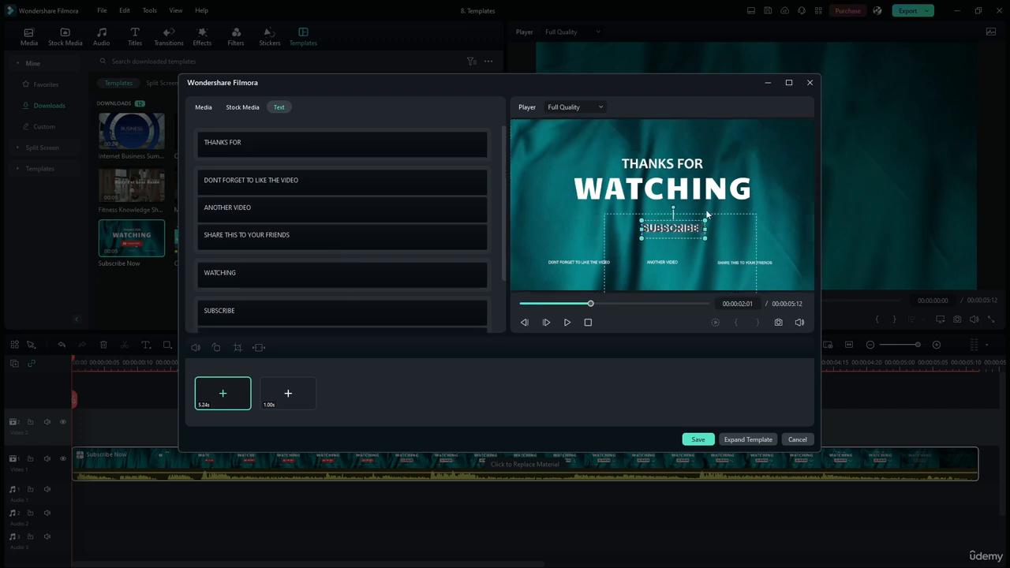
Fill the template's 5.24 s media slot with the Travel 01 stock clip and preview the new background
click(242, 107)
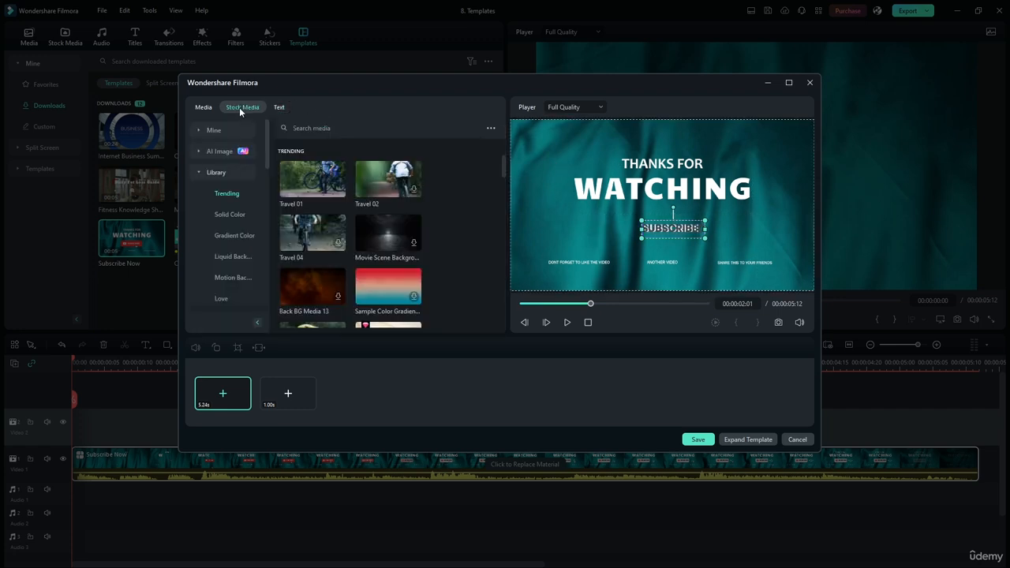
scroll(437, 152, down, 10)
scroll(368, 244, up, 10)
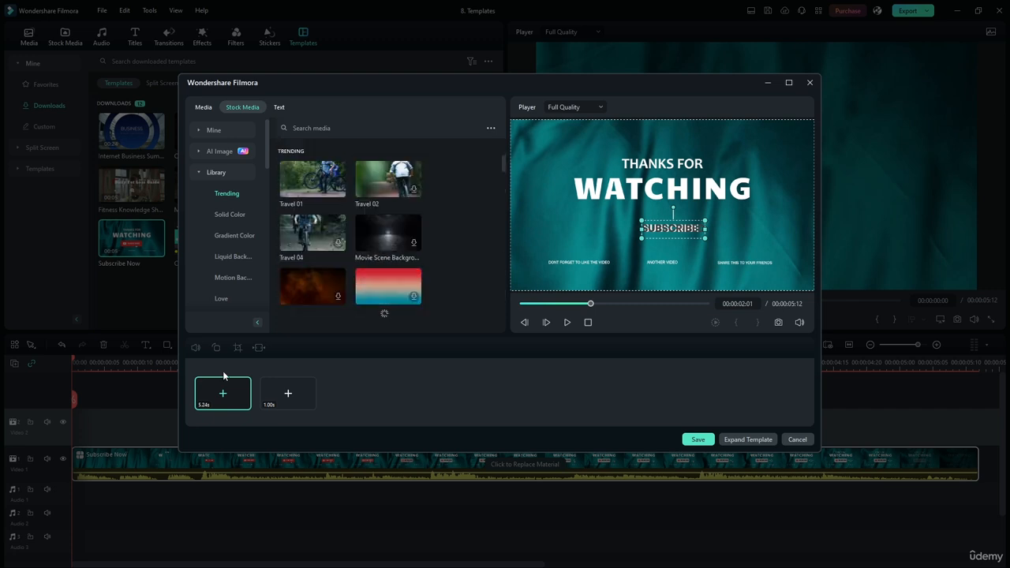
drag(332, 190, 215, 398)
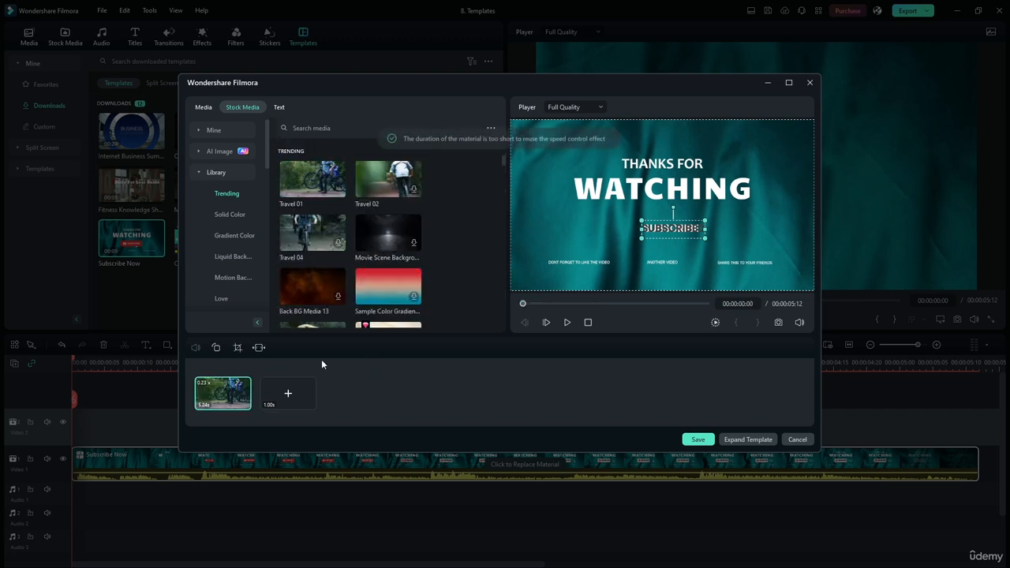
click(567, 322)
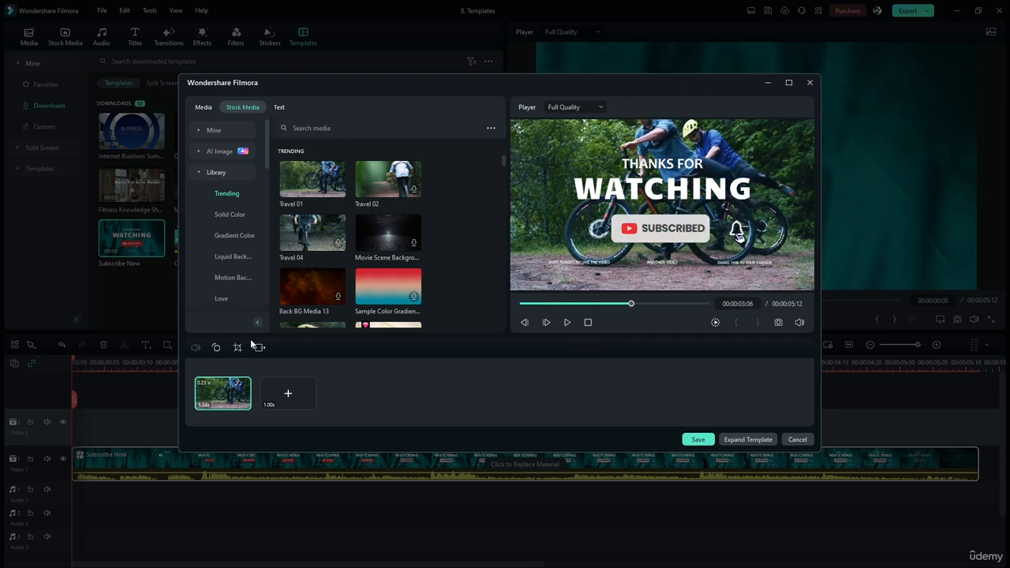
Preview the Travel 01 stock clip, remove it from the 5.24 s slot, and cancel the template changes
click(317, 175)
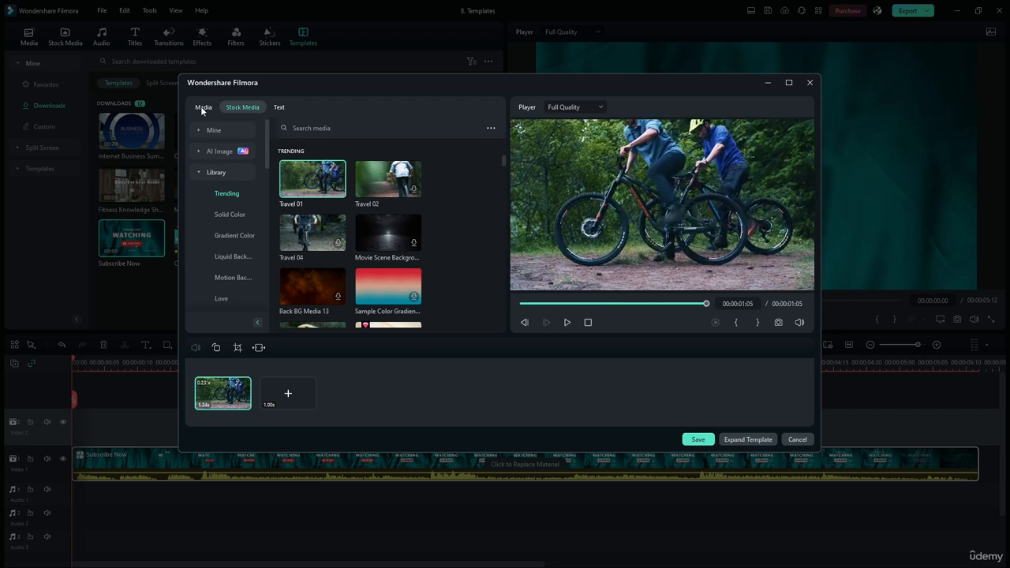
key(Delete)
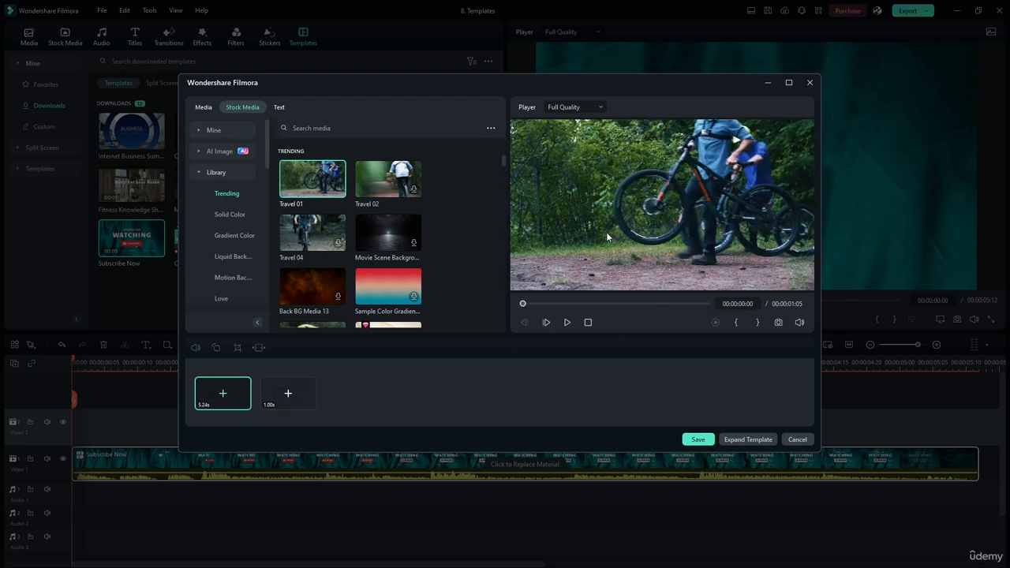
click(567, 321)
click(567, 322)
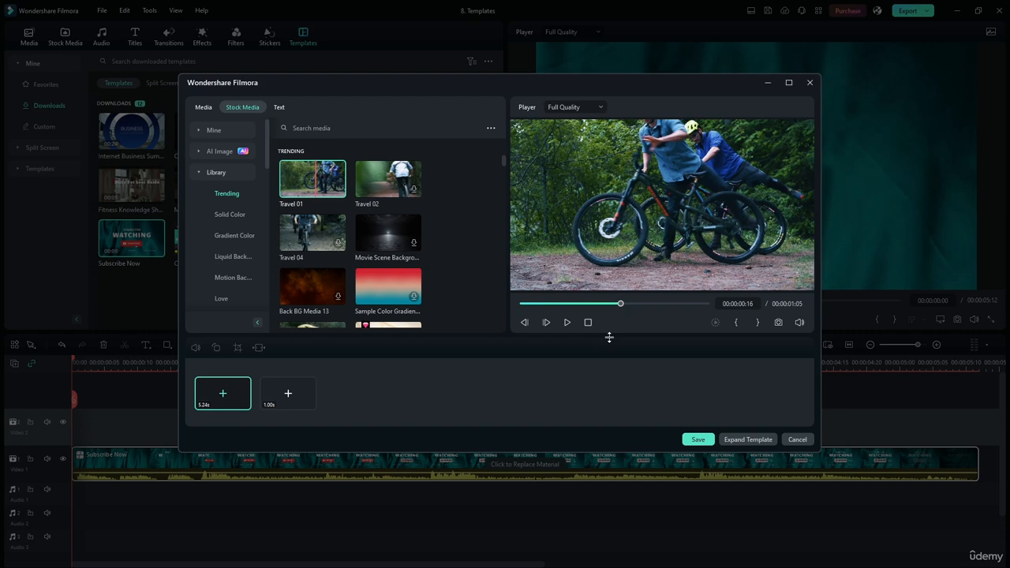
click(794, 441)
click(592, 271)
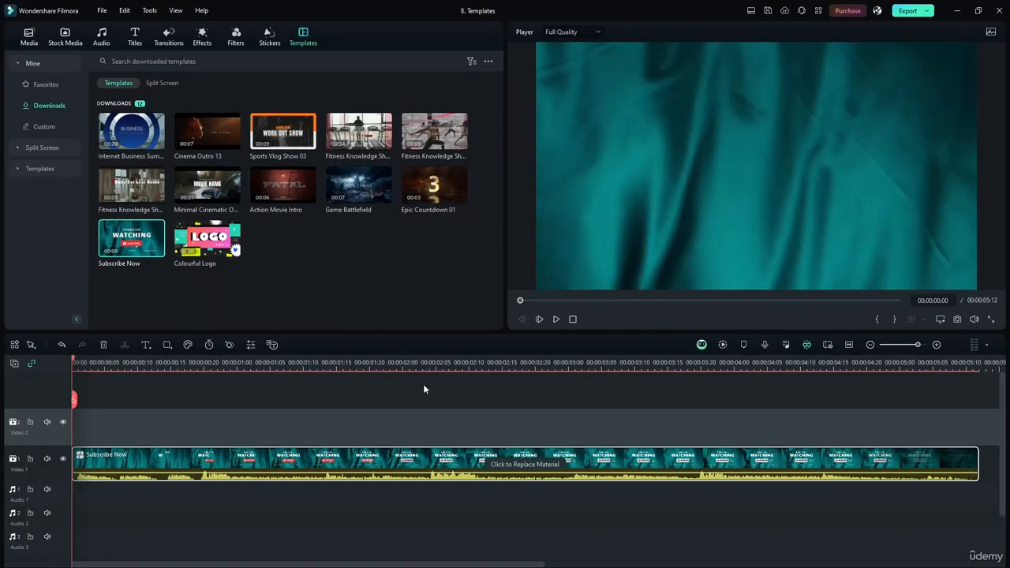
Reopen the Subscribe Now template, preview its subscribe and bell animation, and expand it into separate timeline clips
double_click(446, 463)
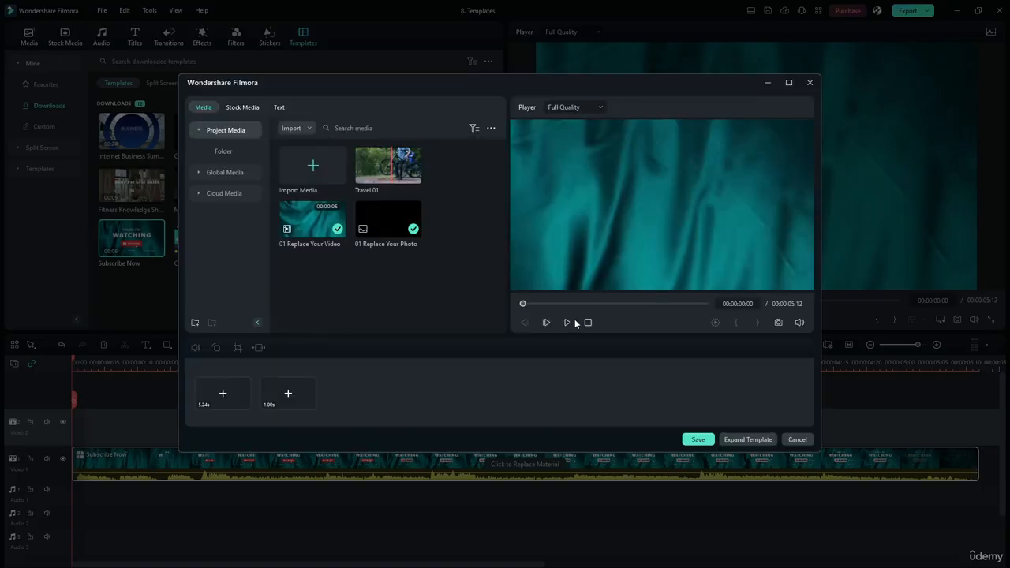
click(567, 323)
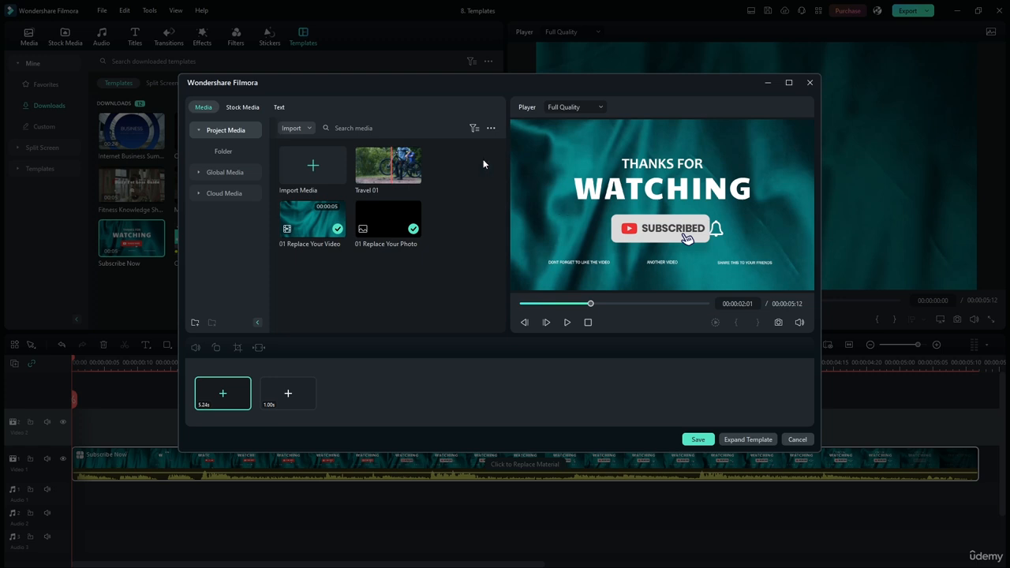
click(565, 323)
click(565, 323)
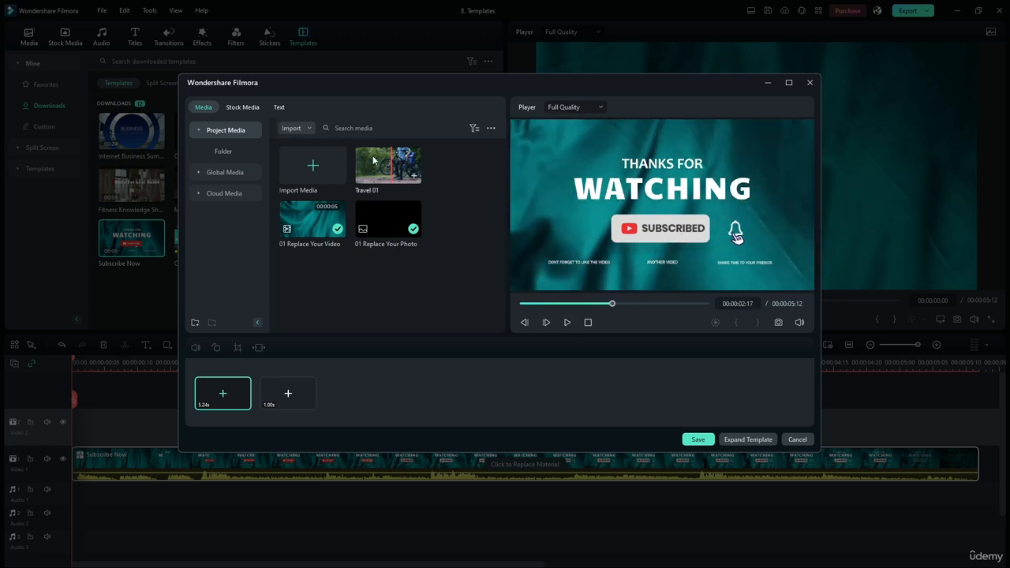
click(398, 166)
click(567, 322)
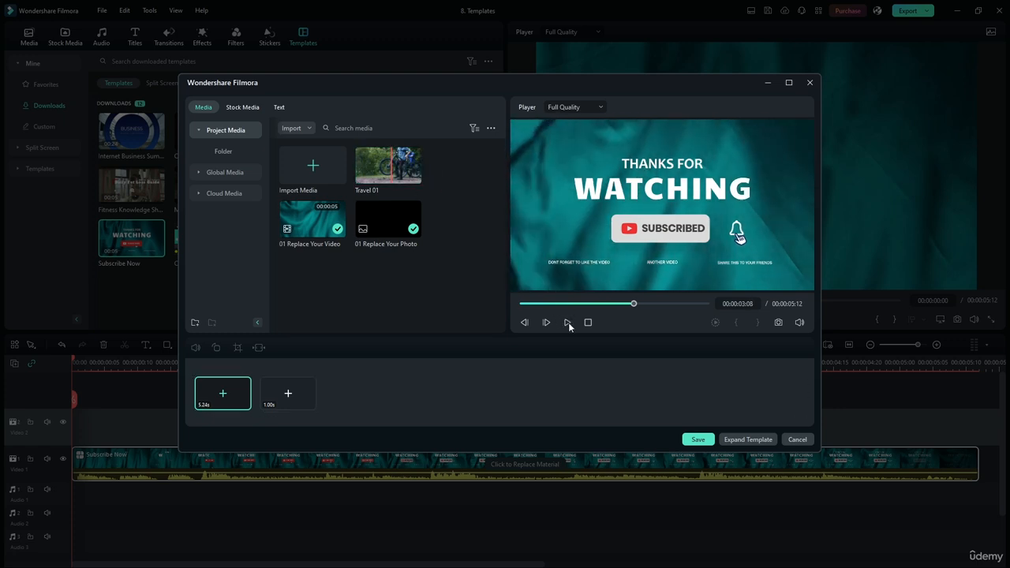
click(748, 439)
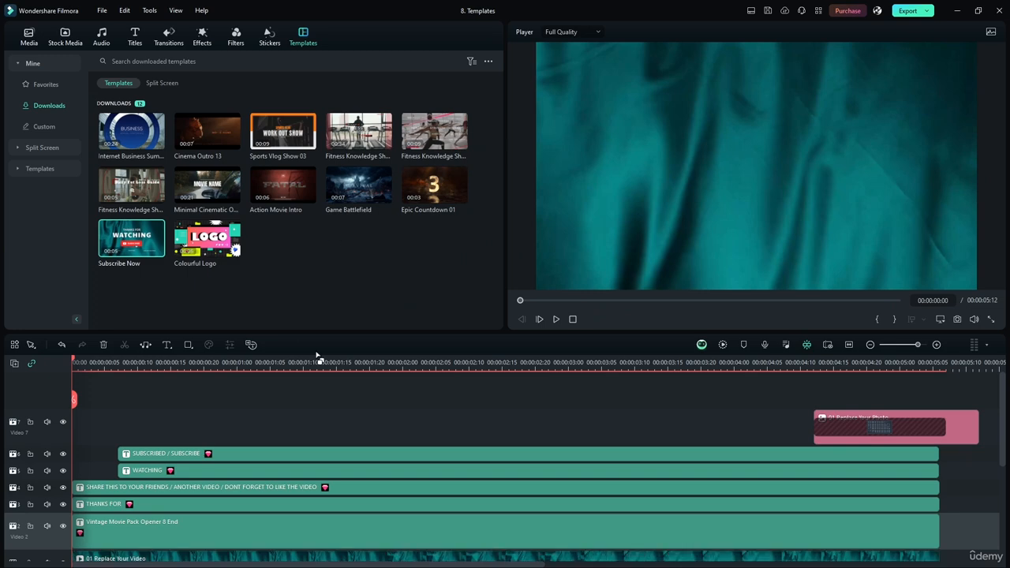
Examine the expanded tracks, checking the WATCHING and SUBSCRIBED / SUBSCRIBE title clips with the playhead at 00:00:00:16
scroll(407, 405, down, 3)
scroll(425, 416, up, 3)
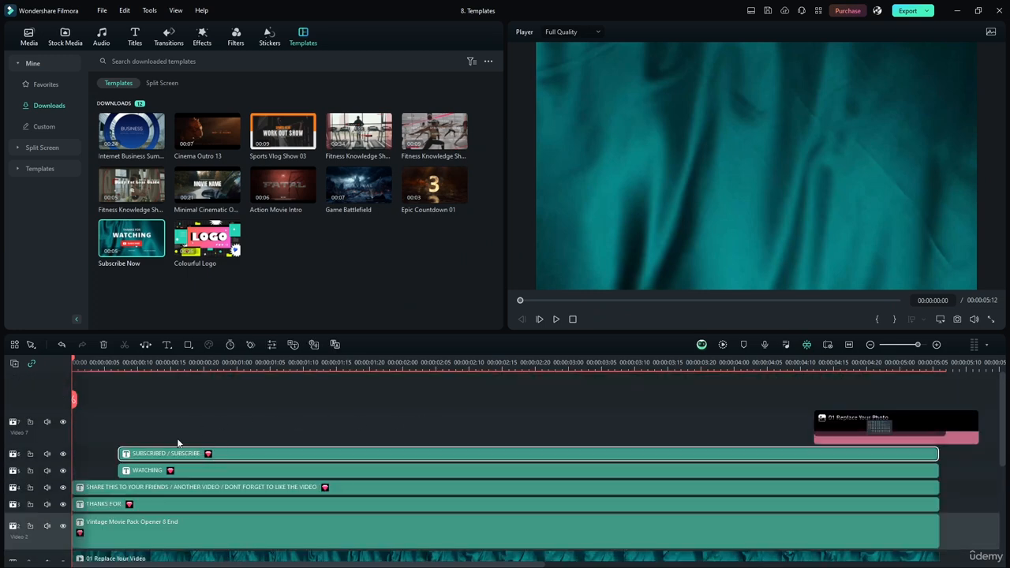
scroll(180, 448, down, 3)
click(160, 377)
scroll(235, 395, up, 3)
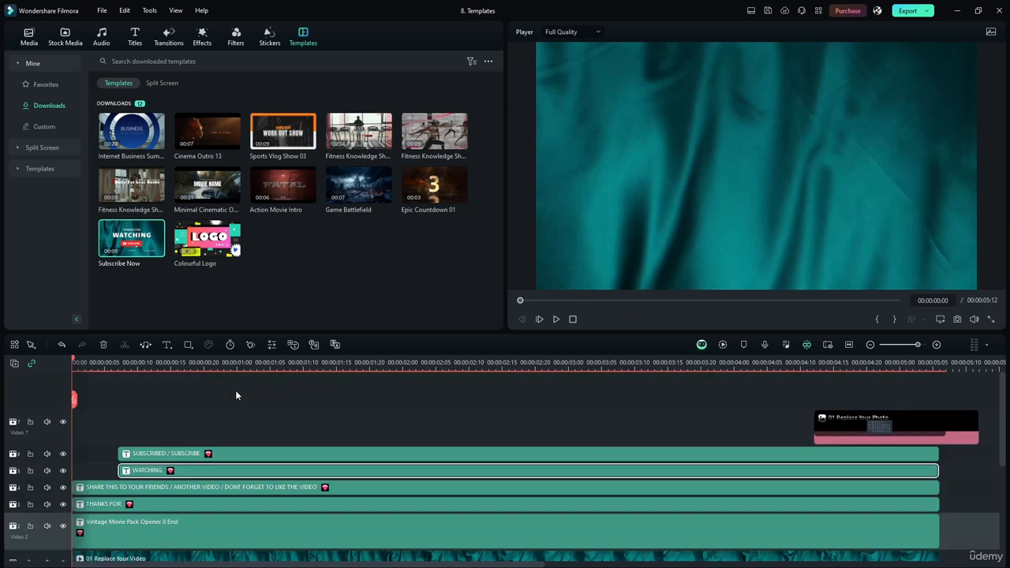
drag(72, 359, 179, 373)
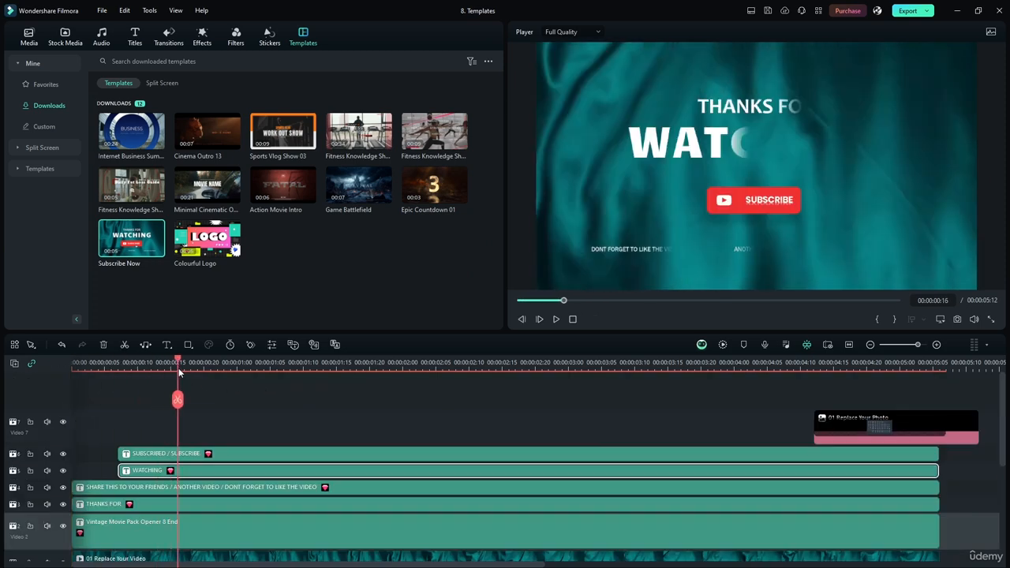
click(161, 453)
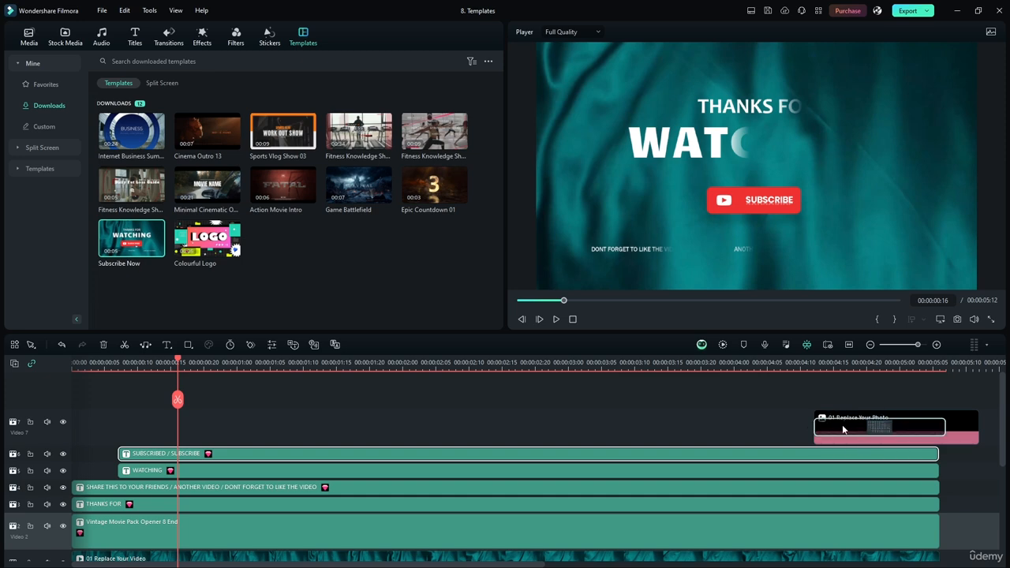
Scrub the expanded template, return the playhead to the start, and examine its stacked title, video and audio tracks
click(727, 363)
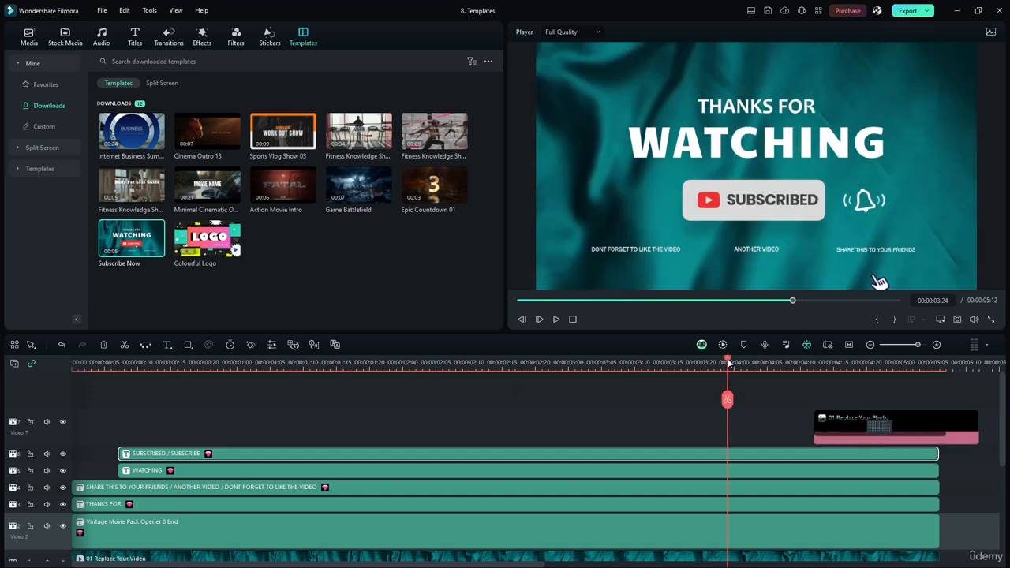
drag(726, 363, 53, 365)
scroll(386, 411, down, 3)
scroll(794, 388, up, 3)
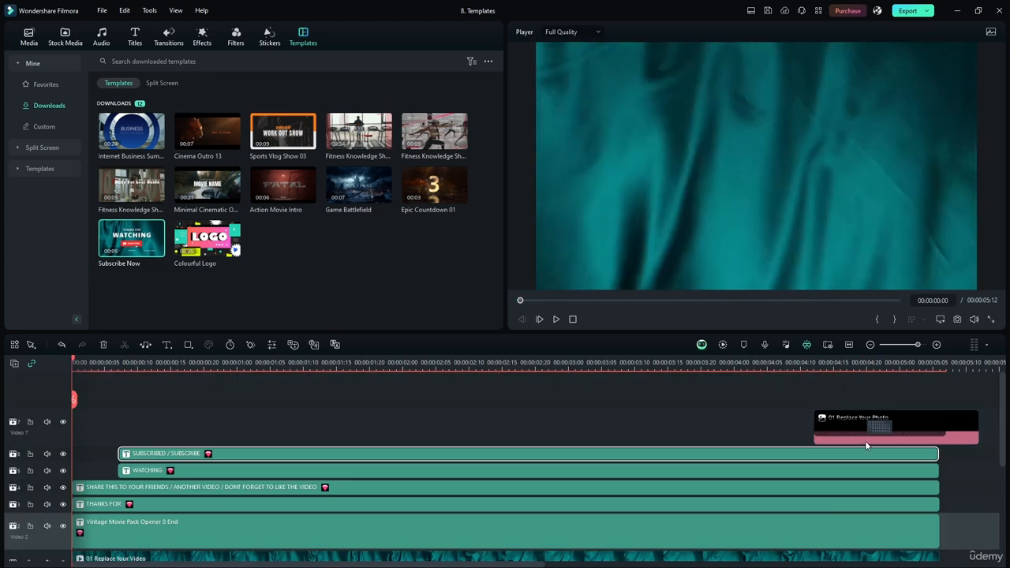
scroll(206, 436, down, 3)
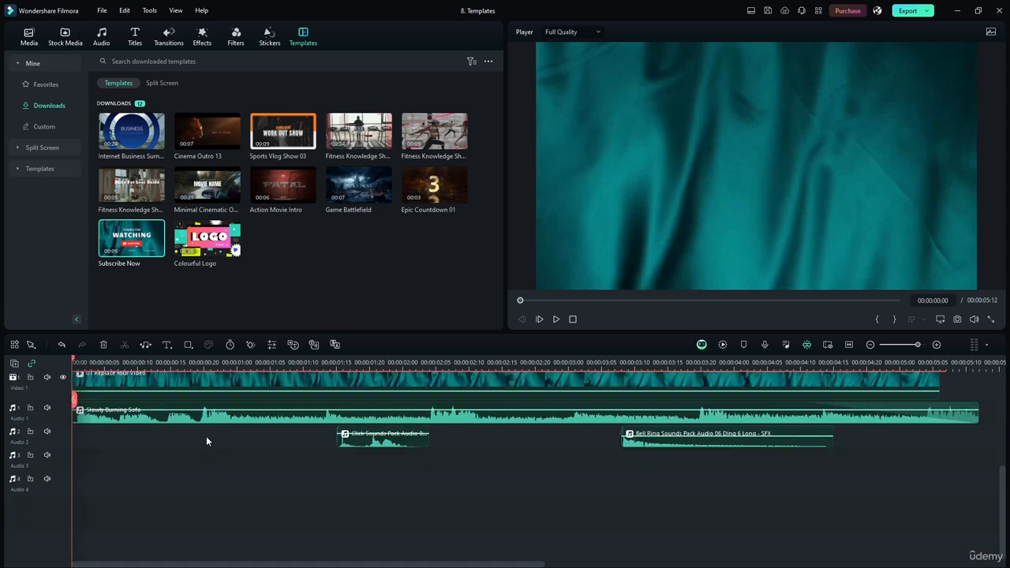
scroll(143, 420, up, 3)
scroll(144, 413, down, 2)
scroll(145, 413, up, 2)
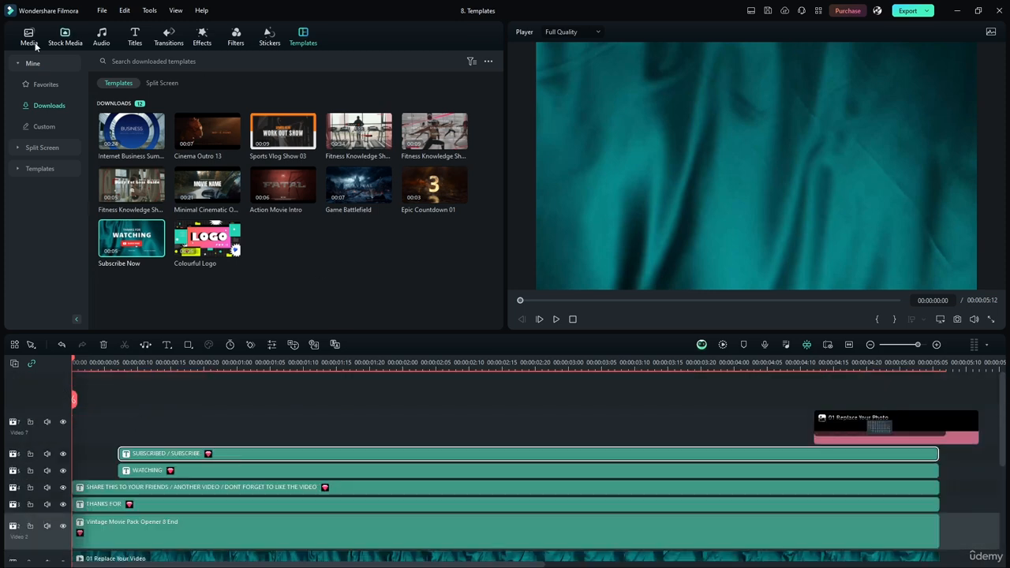
Browse the titles library and inspect the text layers of the SUBSCRIBED / SUBSCRIBE, WATCHING and SHARE THIS TO YOUR FRIENDS title clips
click(133, 41)
scroll(181, 276, down, 5)
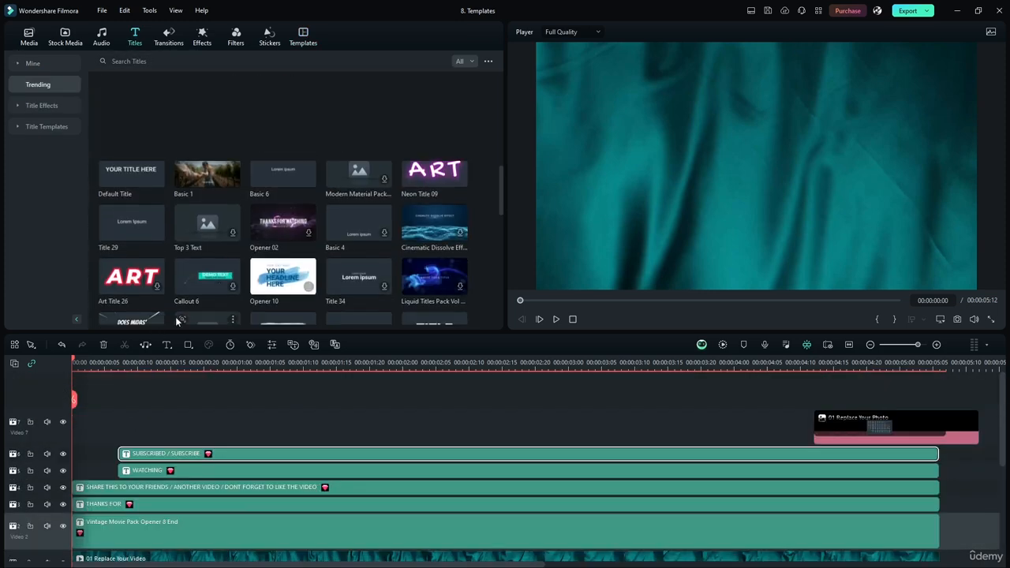
double_click(239, 450)
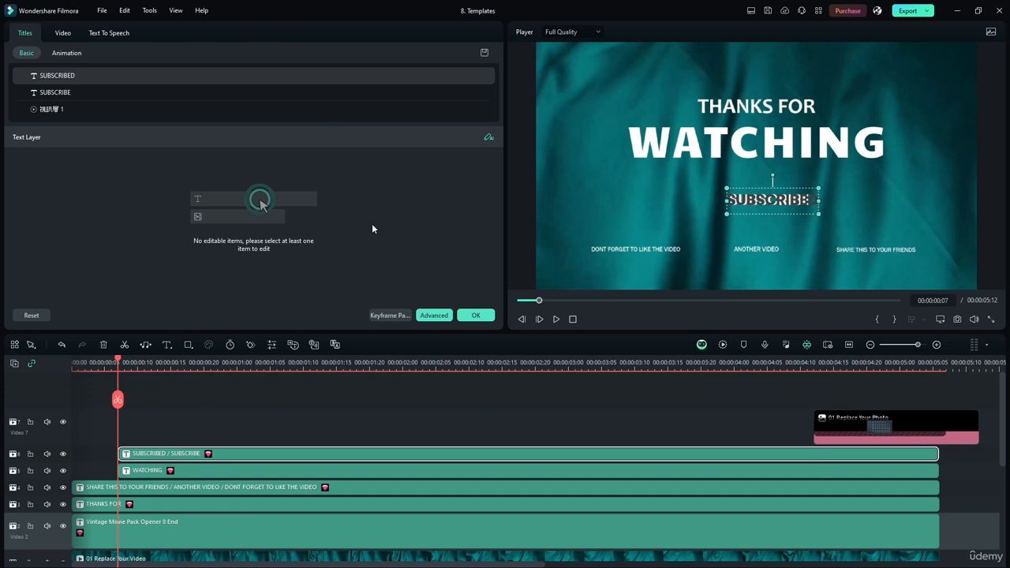
click(71, 96)
click(70, 108)
click(78, 88)
click(89, 75)
click(89, 108)
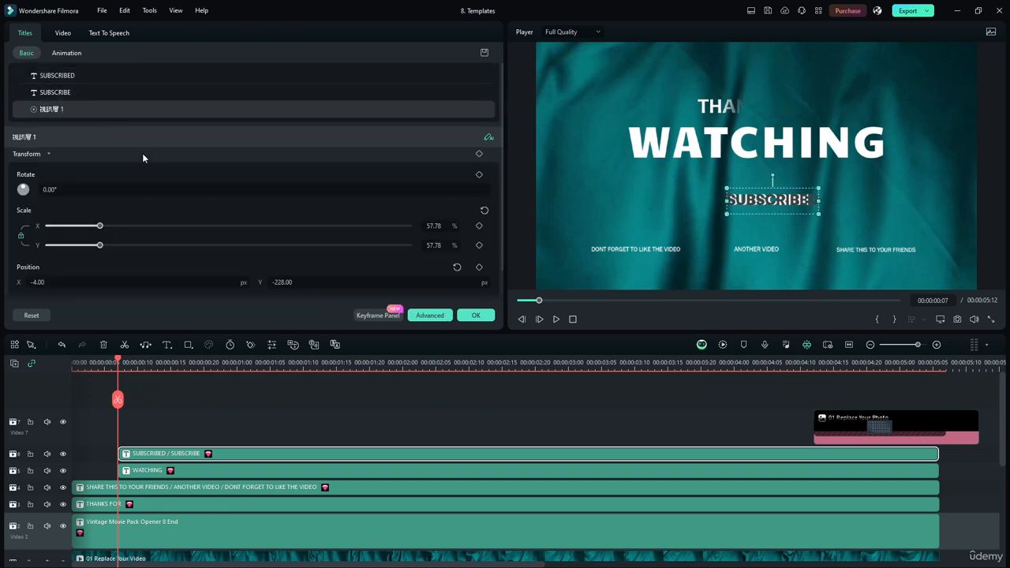
scroll(170, 235, down, 1)
click(152, 474)
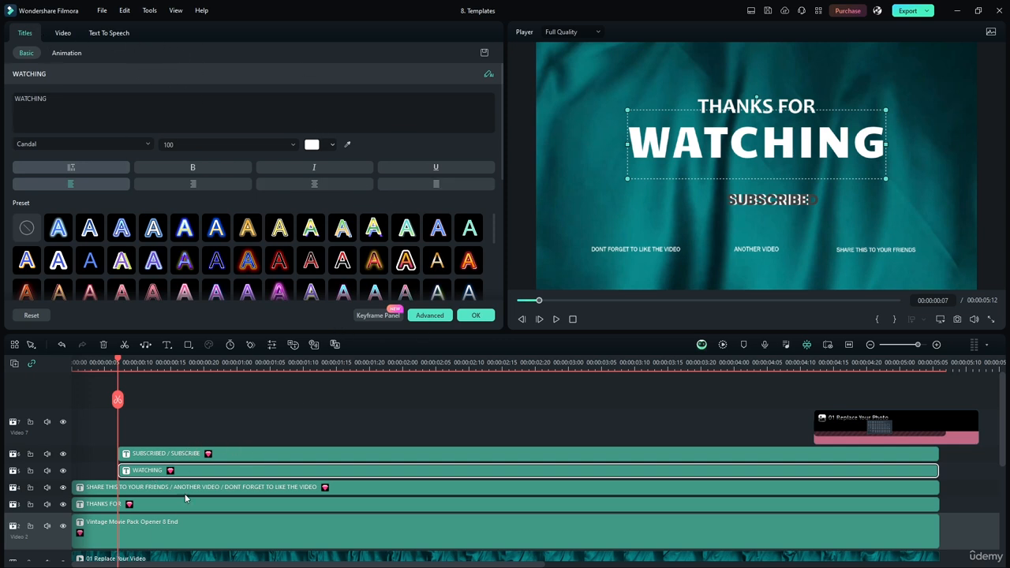
click(211, 487)
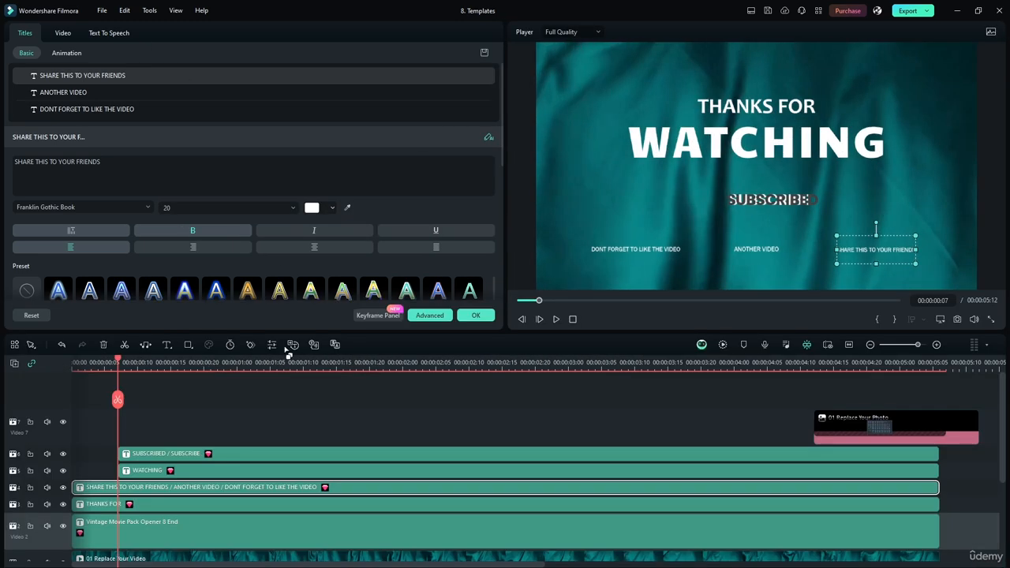
Switch the workspace to a layout with a full-height properties area beside the player, and check the title's Text To Speech settings
click(175, 10)
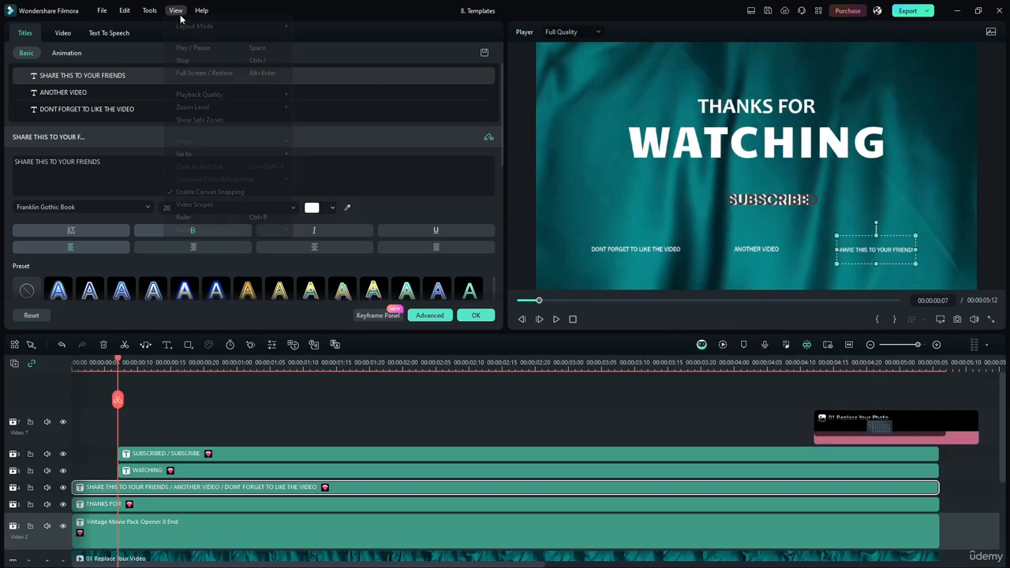
mouse_move(205, 26)
click(335, 28)
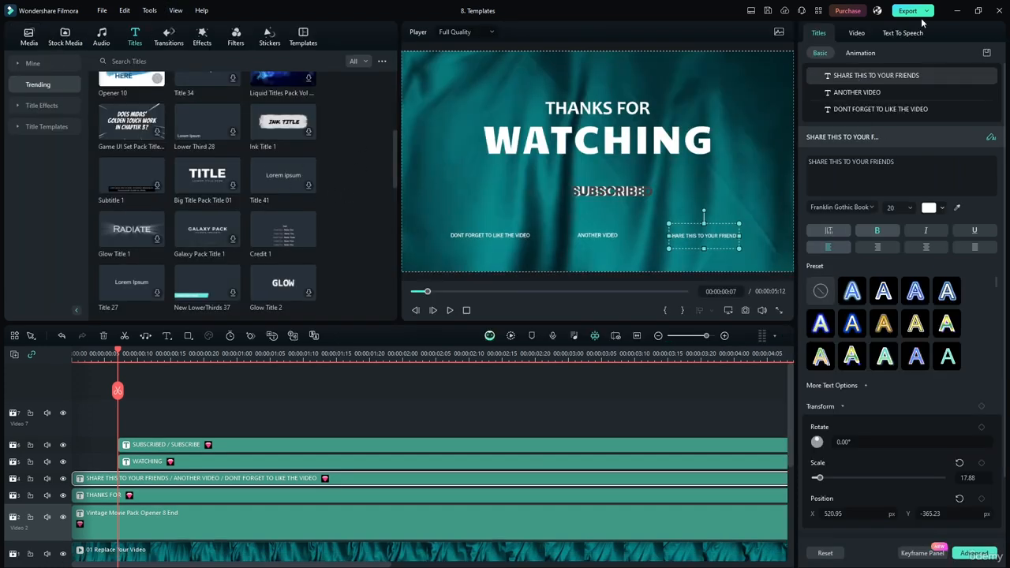
click(868, 34)
click(906, 33)
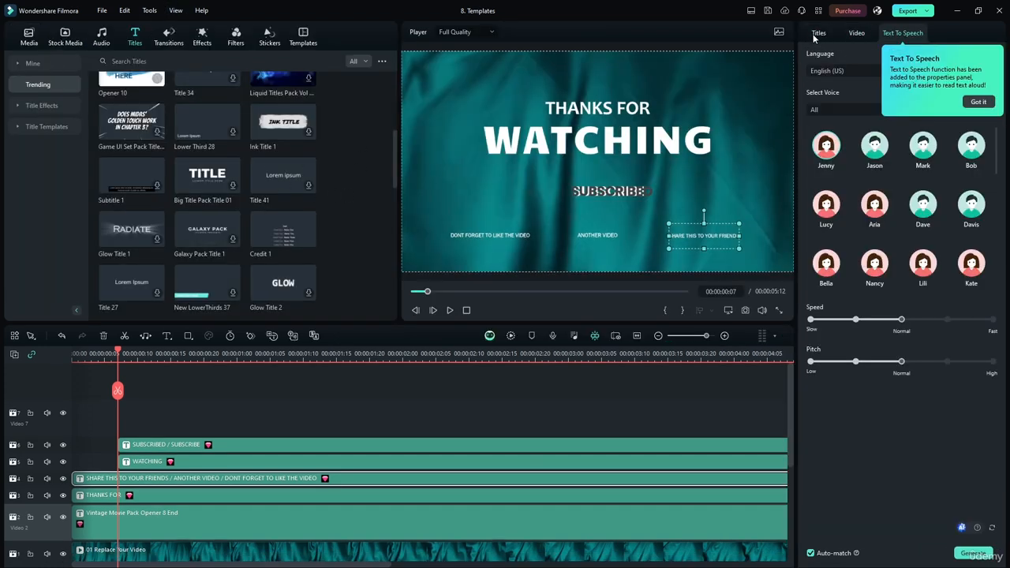
click(818, 32)
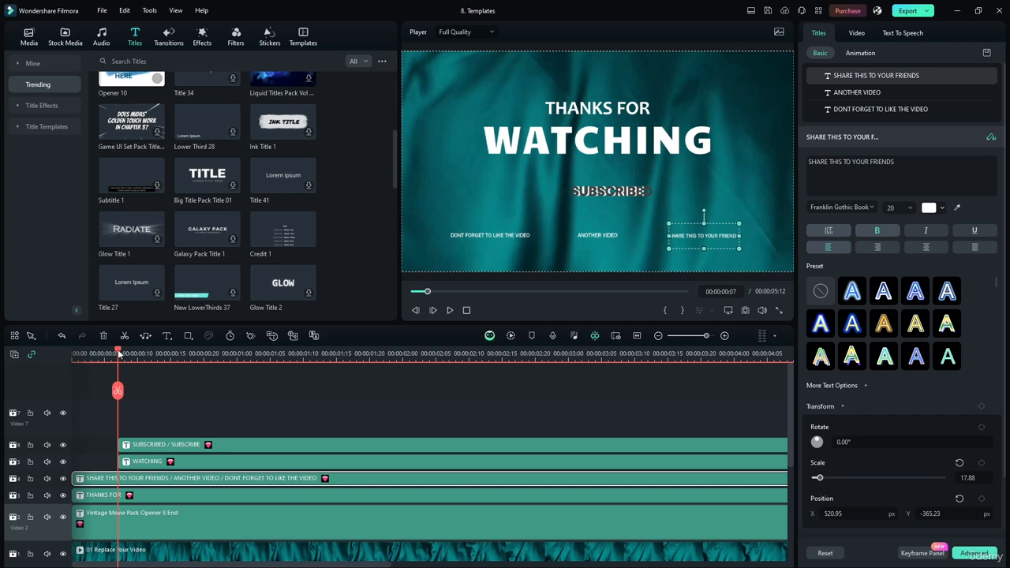
Scrub through the subscribe button and bell animation up to 00:00:04:04 and review the tracks
drag(118, 353, 323, 379)
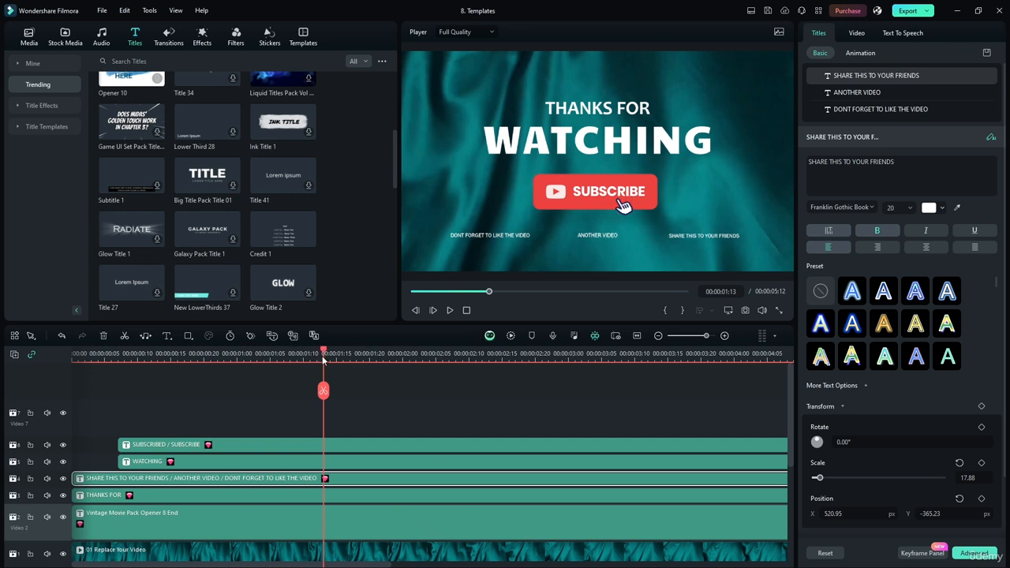
drag(324, 351, 760, 353)
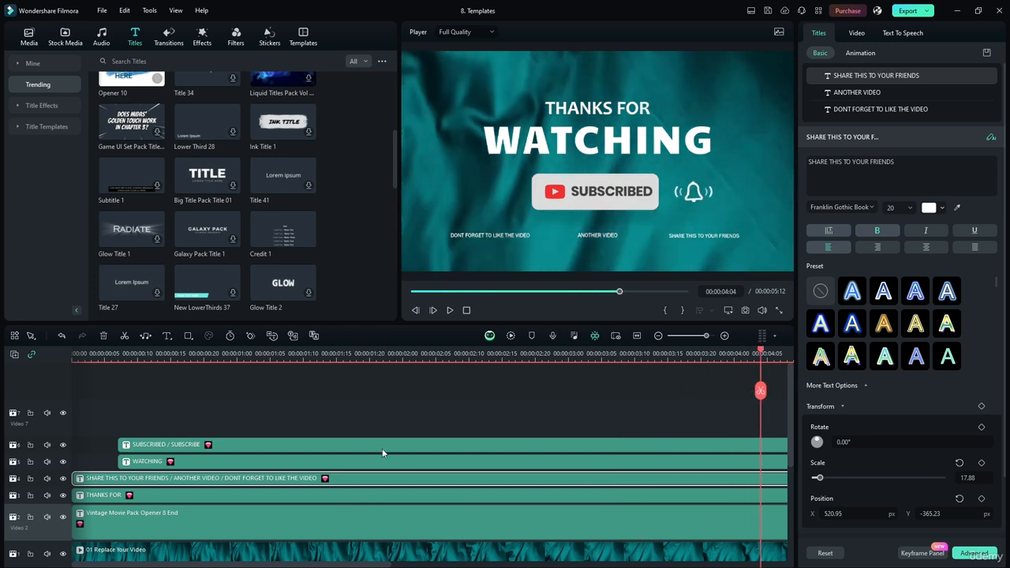
scroll(385, 446, down, 3)
scroll(384, 447, up, 3)
Check the animation settings of the Vintage Movie Pack Opener 8 End, WATCHING and SUBSCRIBED / SUBSCRIBE clips, with the playhead at 00:00:04:06
click(212, 518)
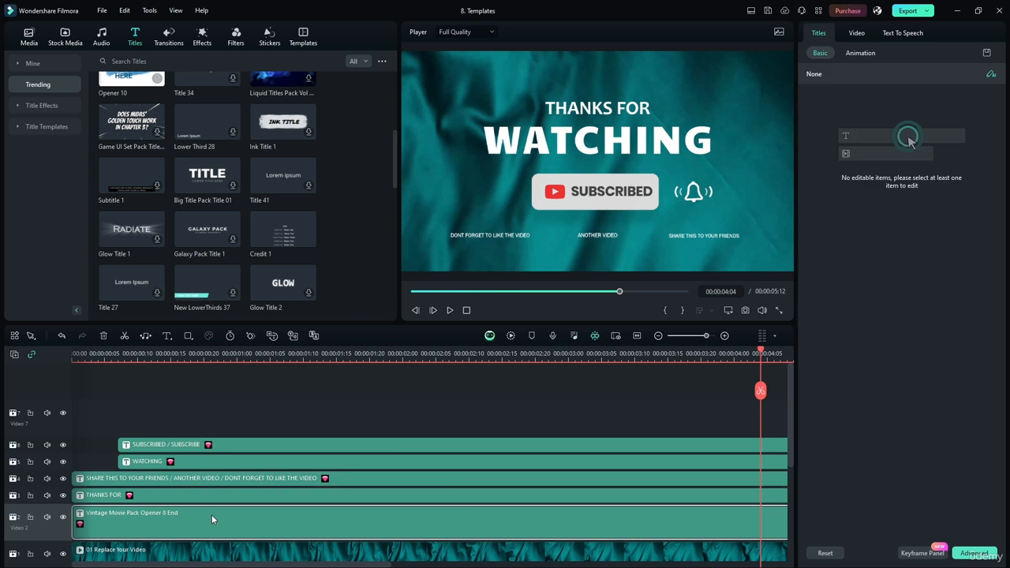
click(862, 55)
click(230, 462)
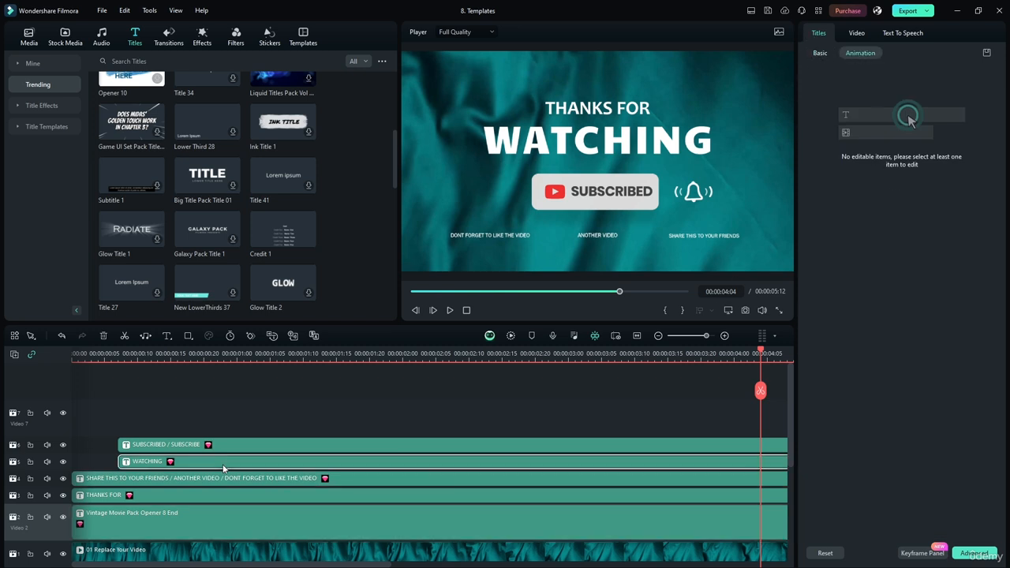
click(352, 448)
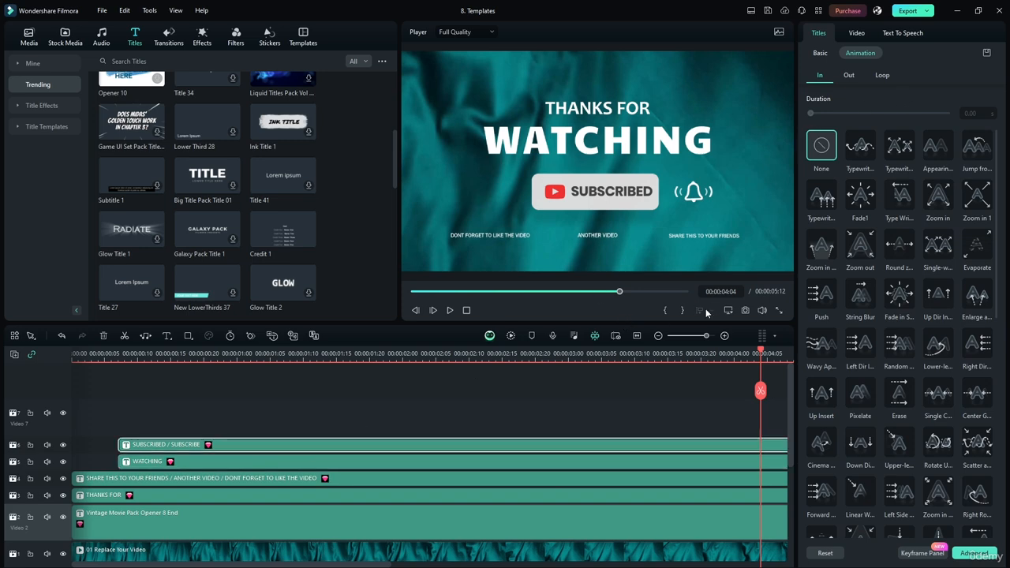
drag(762, 354, 727, 387)
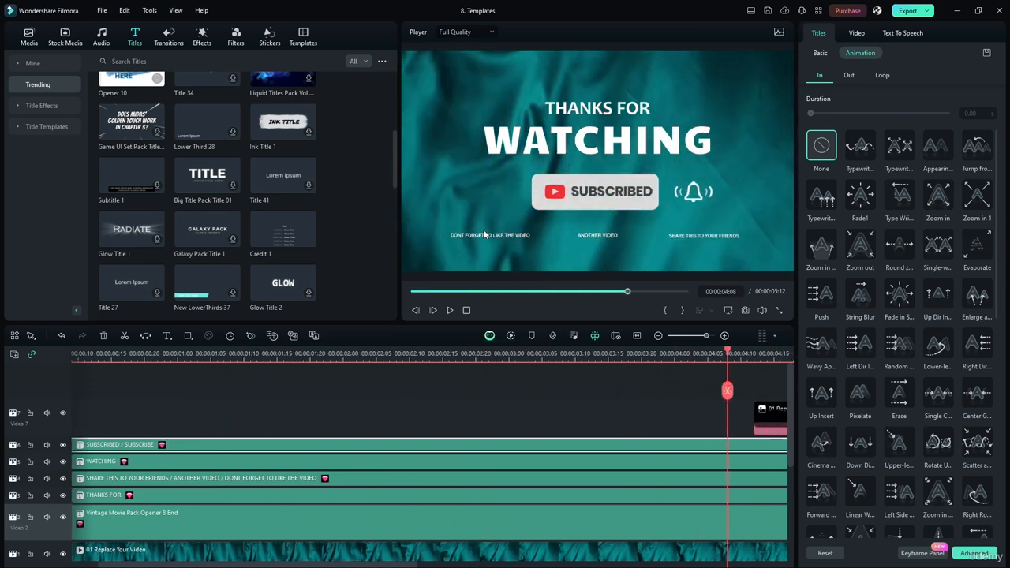
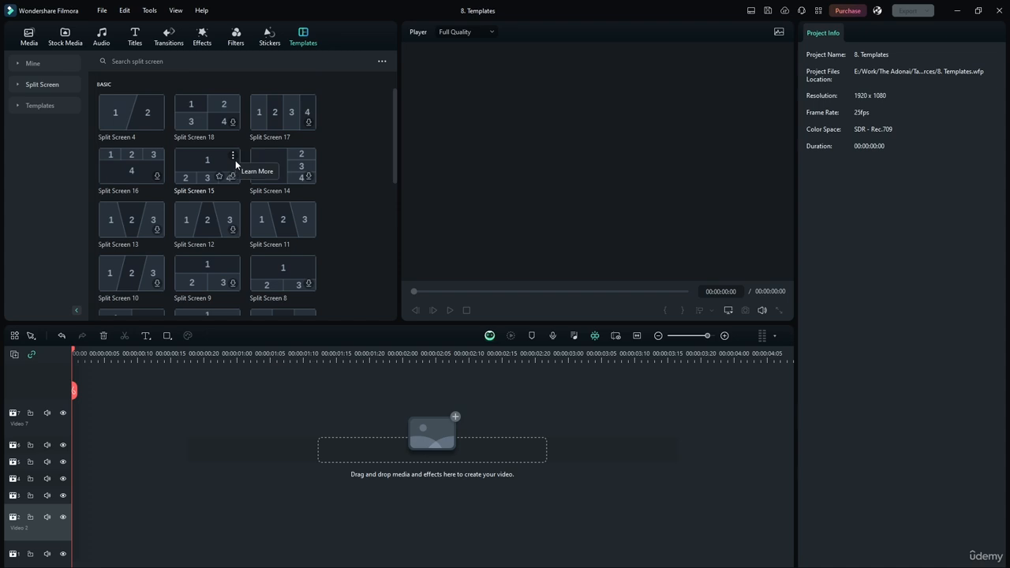
Browse the Cinematic, YouTube and Business Intro template categories and add the Internet Business Summit template to the start of the timeline
click(38, 105)
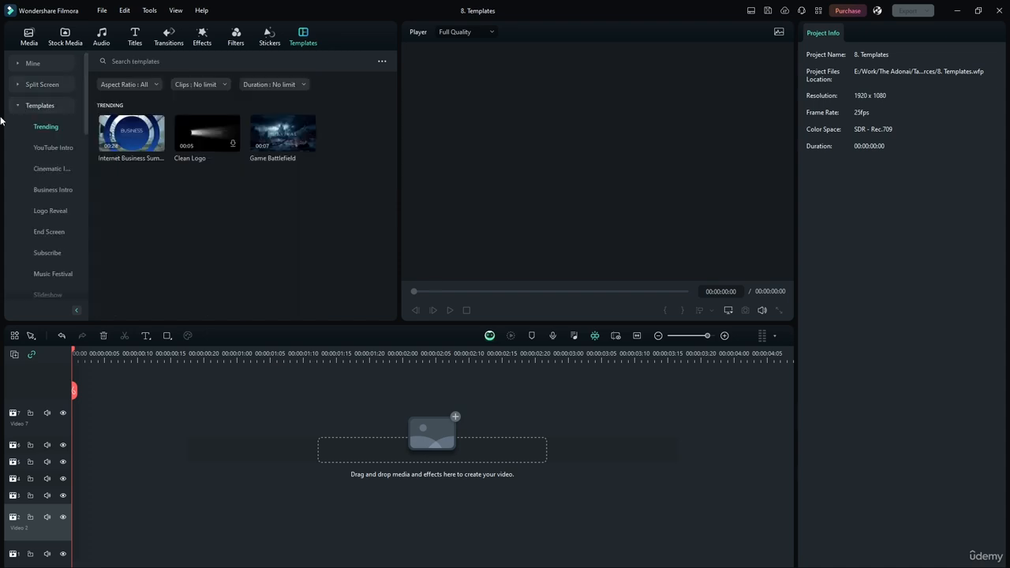
click(44, 169)
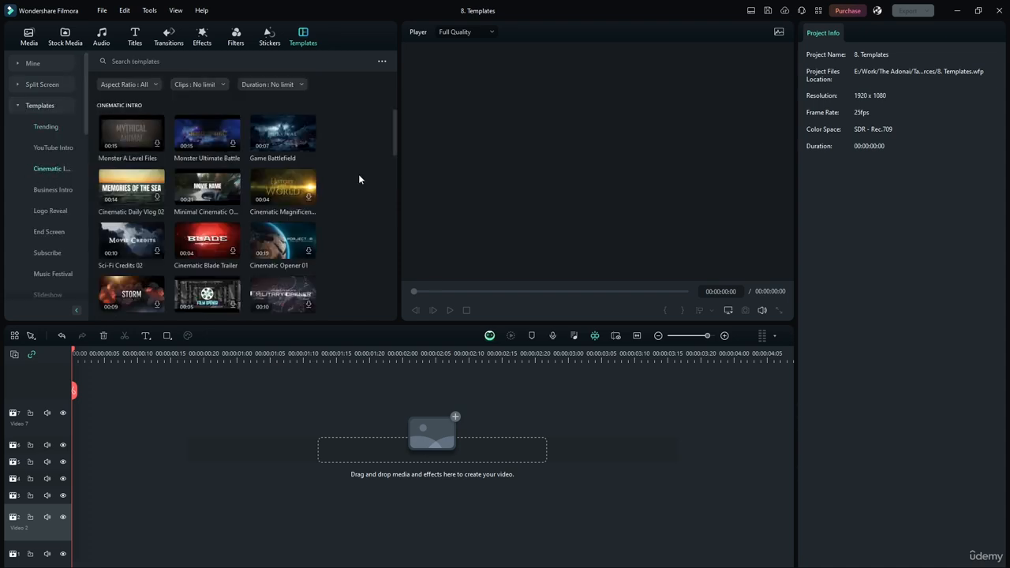
click(37, 147)
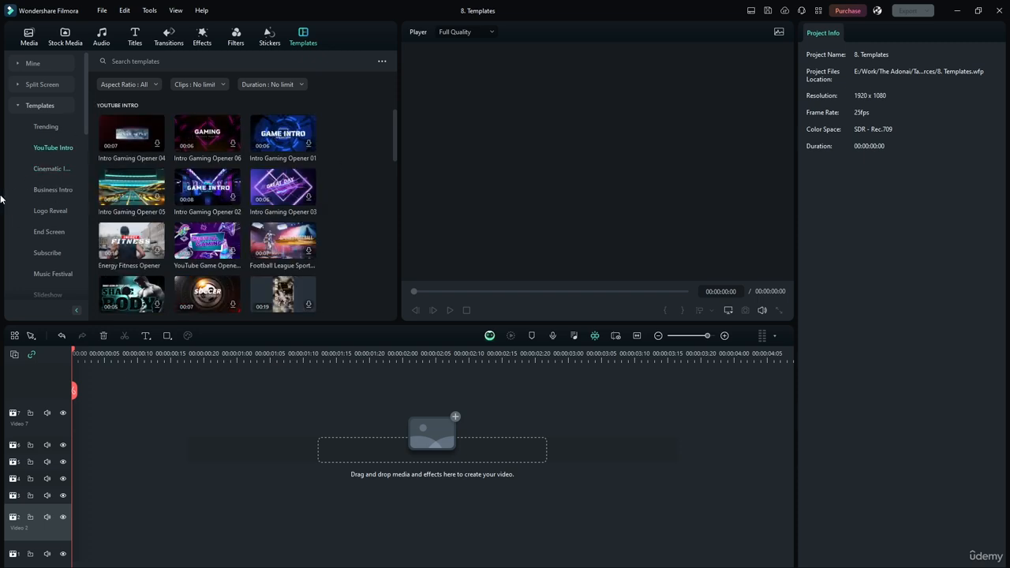
click(61, 190)
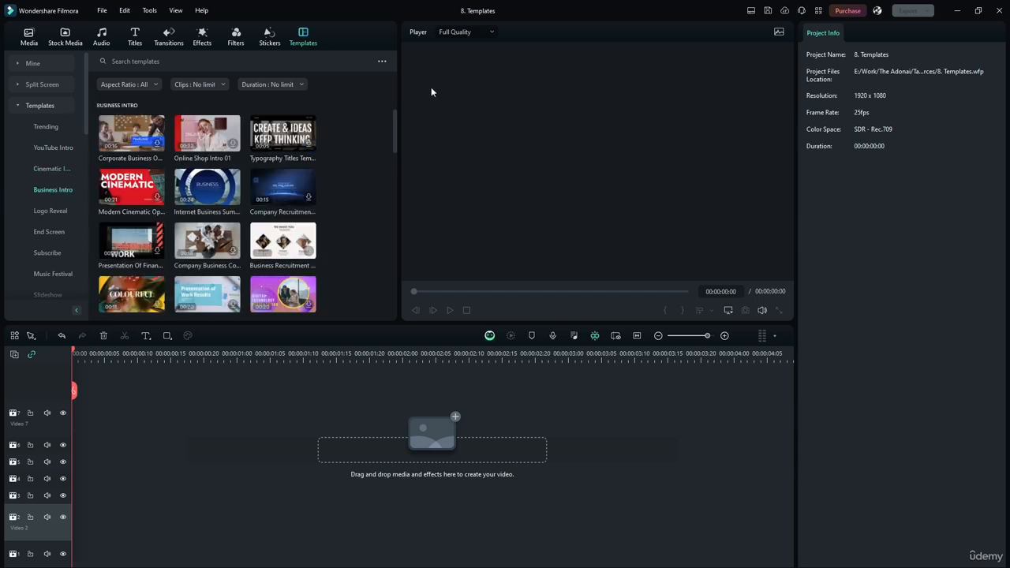
drag(202, 188, 117, 528)
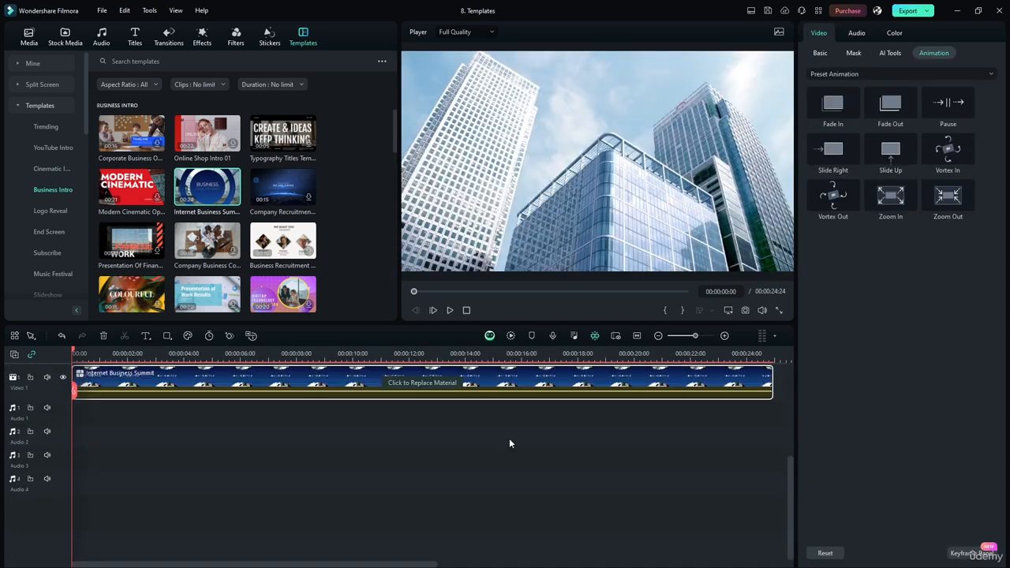
Open the Internet Business Summit template for material replacement and expand it into separate timeline clips
right_click(465, 468)
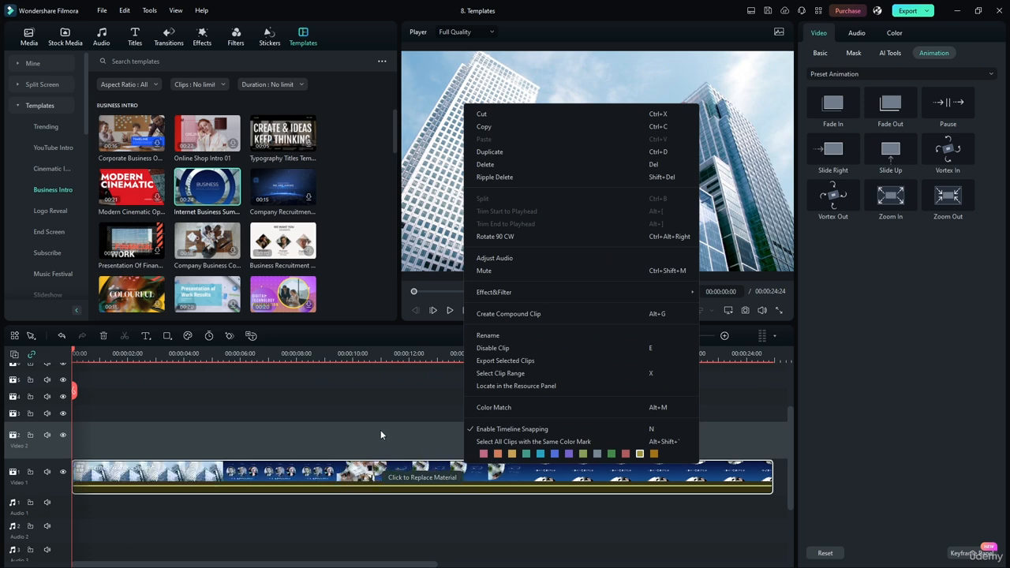
click(415, 477)
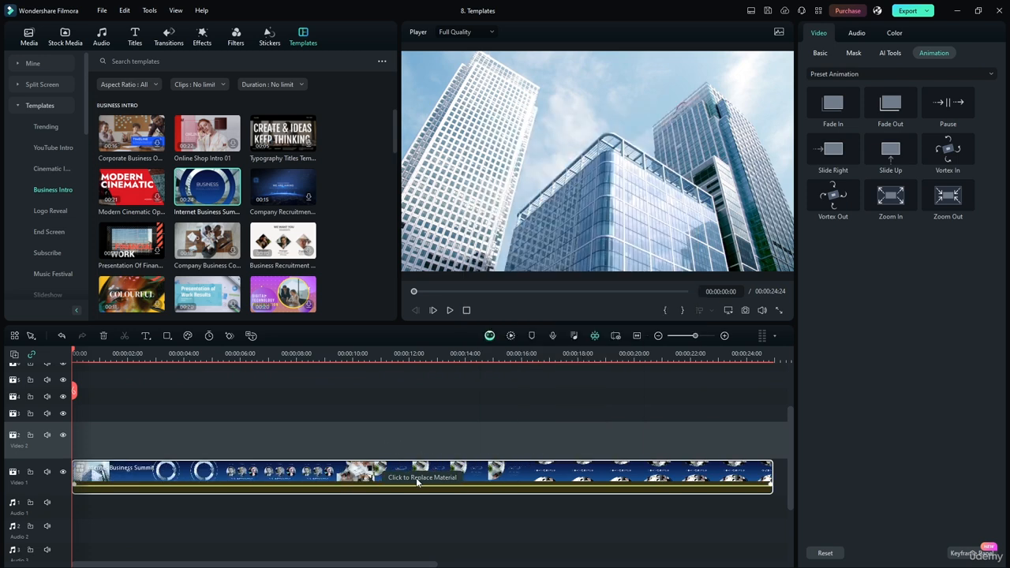
click(410, 478)
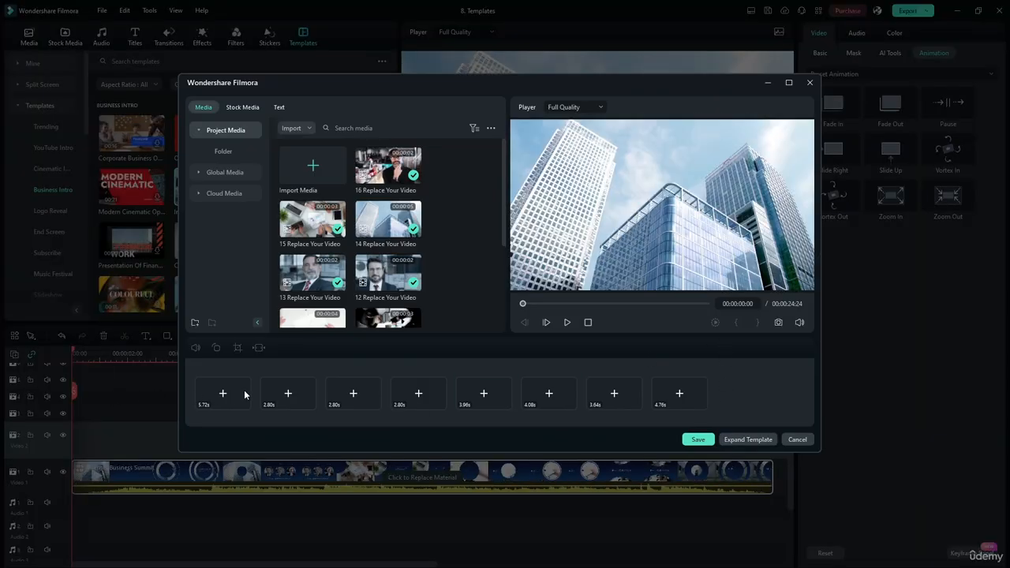
click(748, 440)
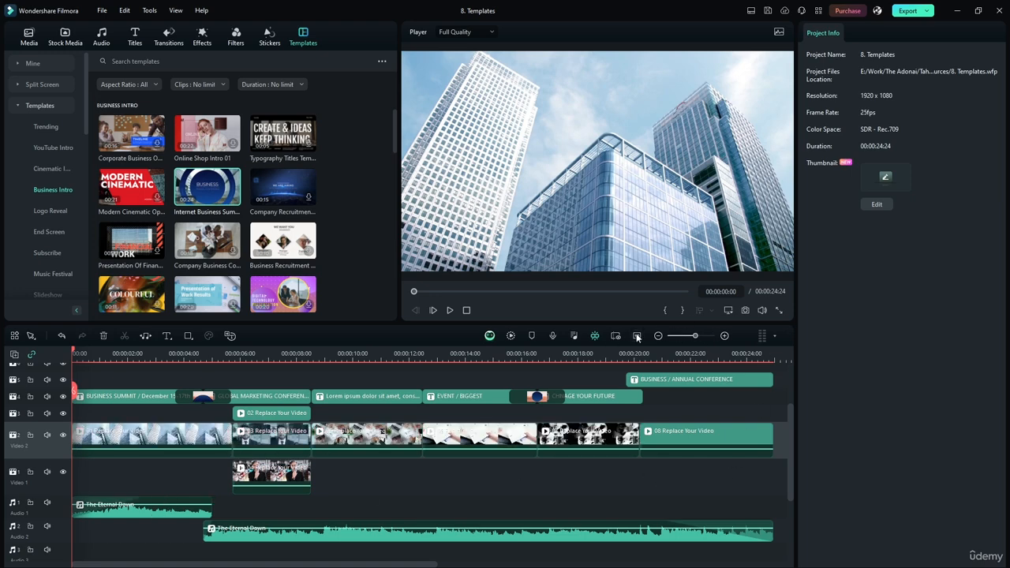
Examine the expanded business template's tracks, play it through to the end, and return the playhead to the start
drag(793, 437, 793, 413)
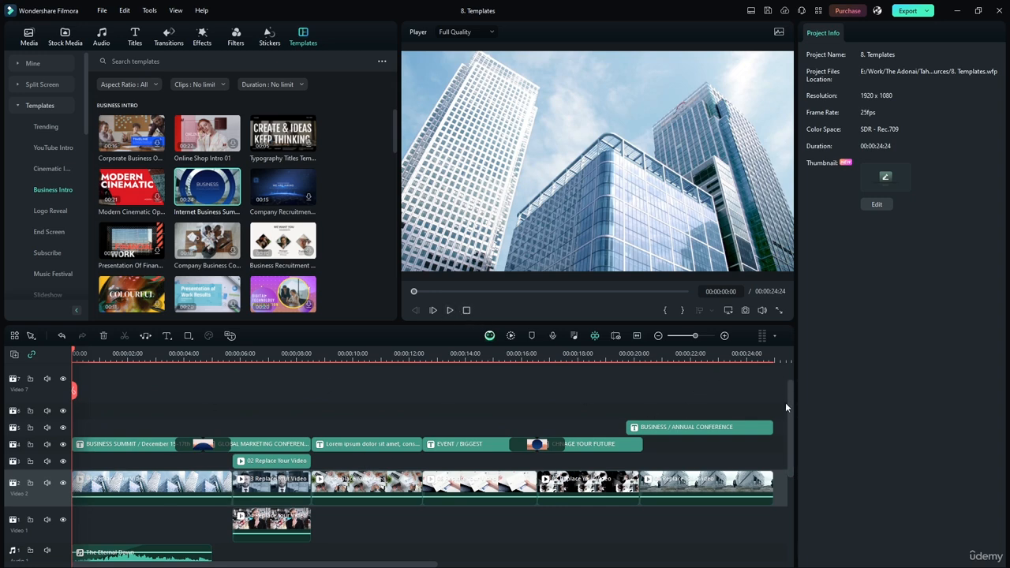
drag(788, 407, 792, 427)
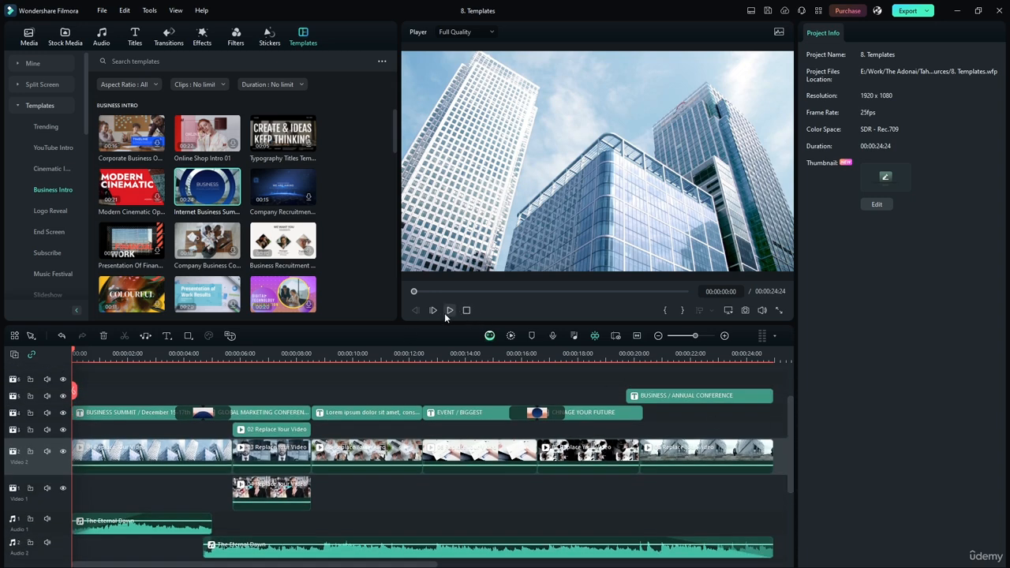
click(446, 311)
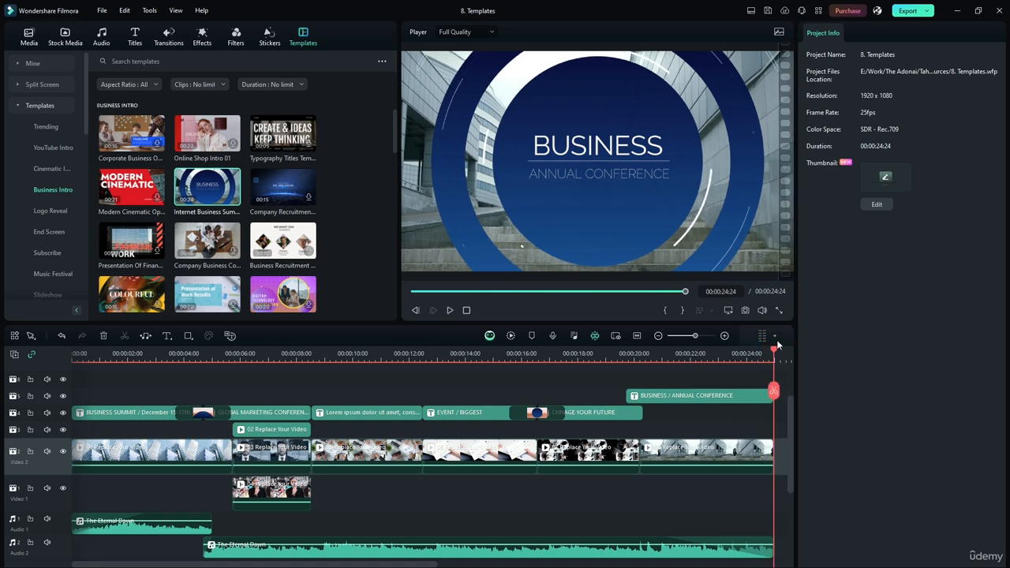
drag(774, 357, 73, 352)
Undo the template expansion and reopen the Internet Business Summit template to check the file picker of its first replacement slot
key(ctrl+z)
click(433, 501)
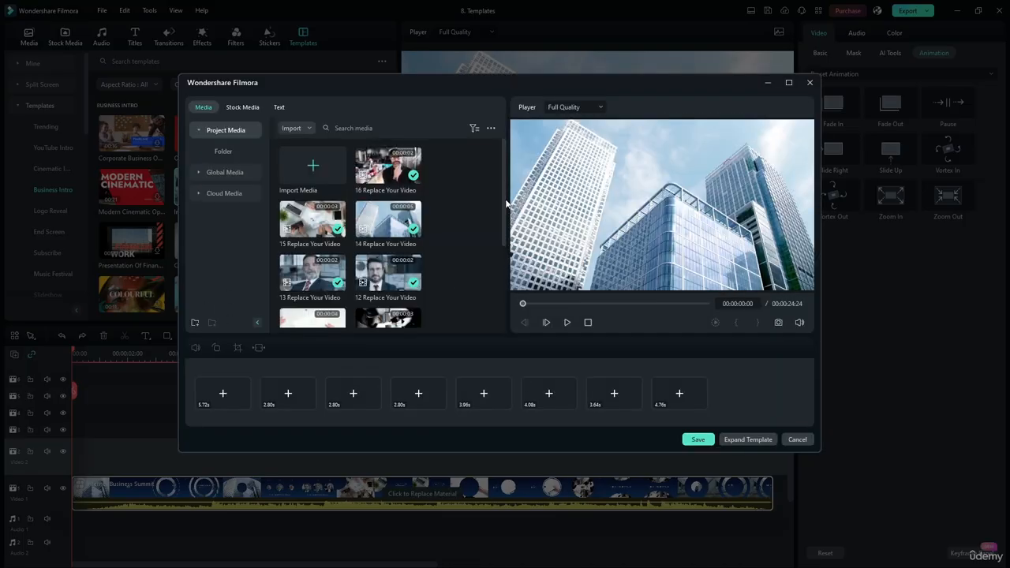
drag(505, 204, 496, 183)
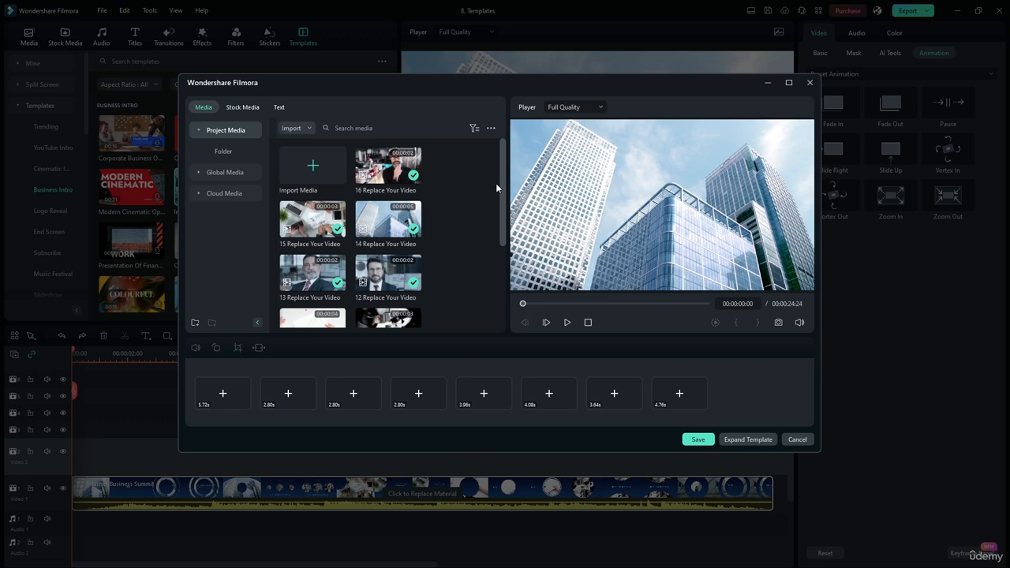
click(218, 398)
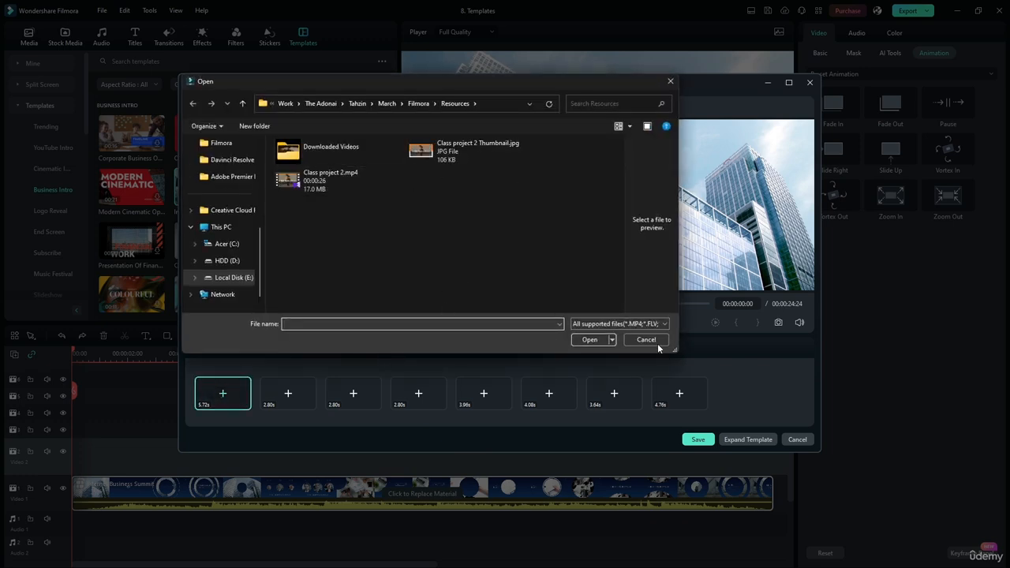
click(655, 341)
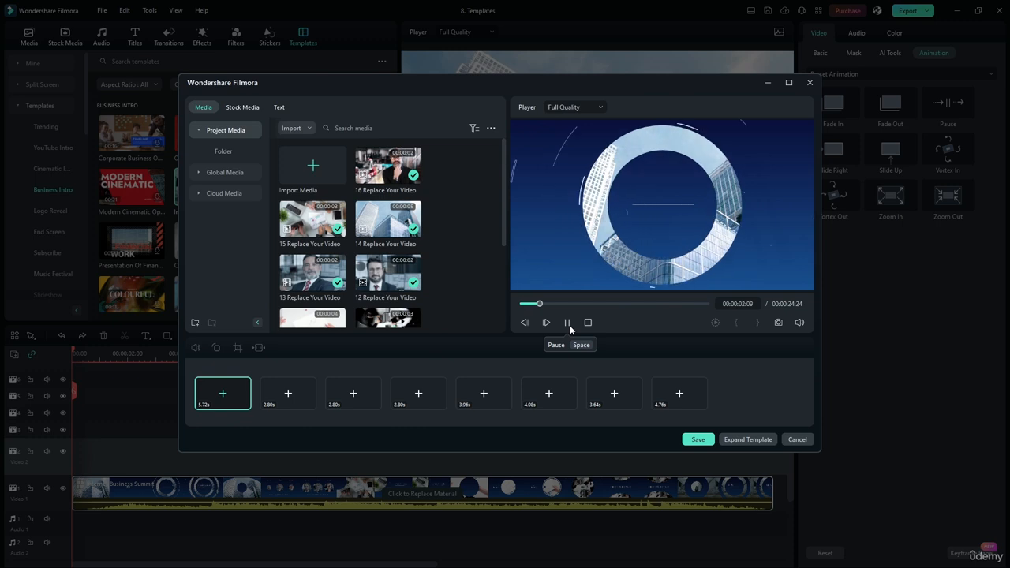
Select the December 15-17th text, shift the blue background layer in the template preview, and play the opening to check the effect
click(638, 221)
click(637, 217)
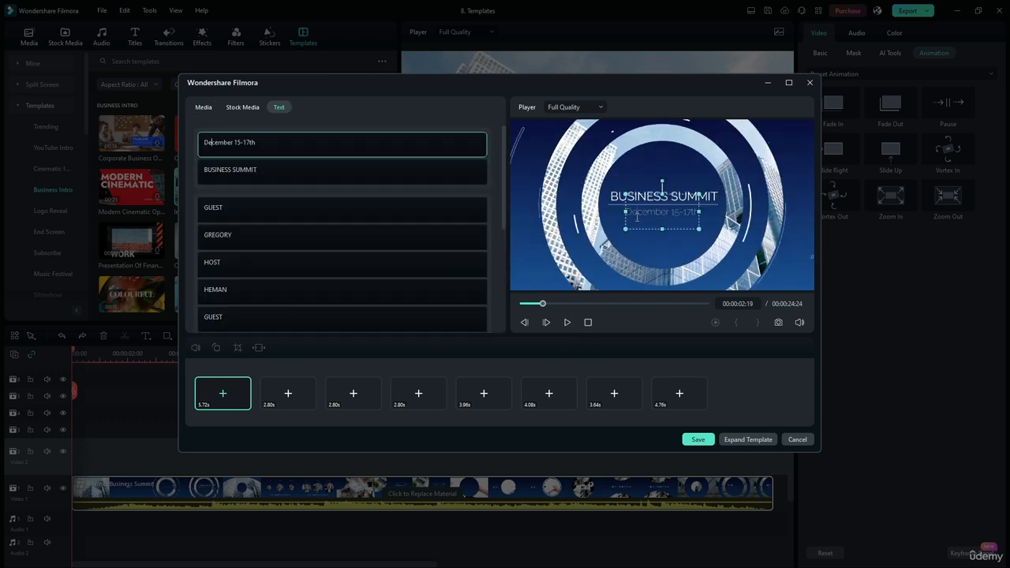
click(624, 253)
mouse_move(564, 255)
mouse_down()
mouse_move(595, 236)
mouse_move(560, 254)
mouse_up()
click(566, 322)
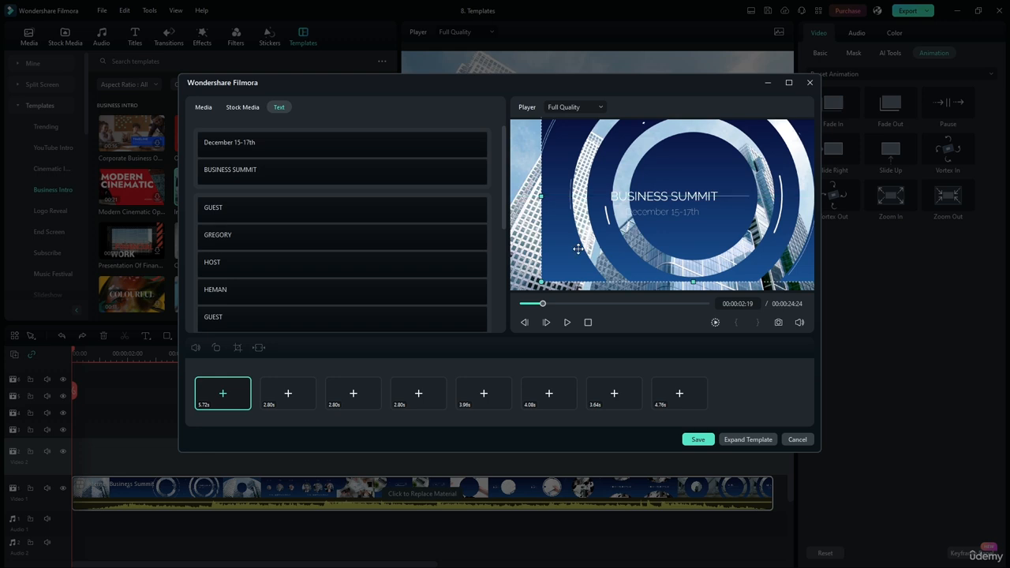
click(569, 323)
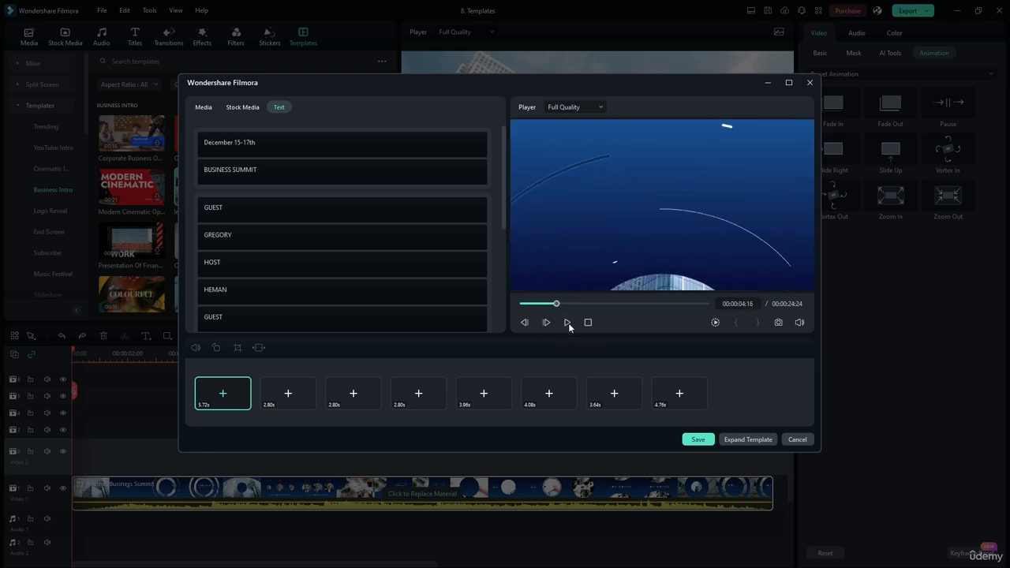
drag(553, 304, 530, 306)
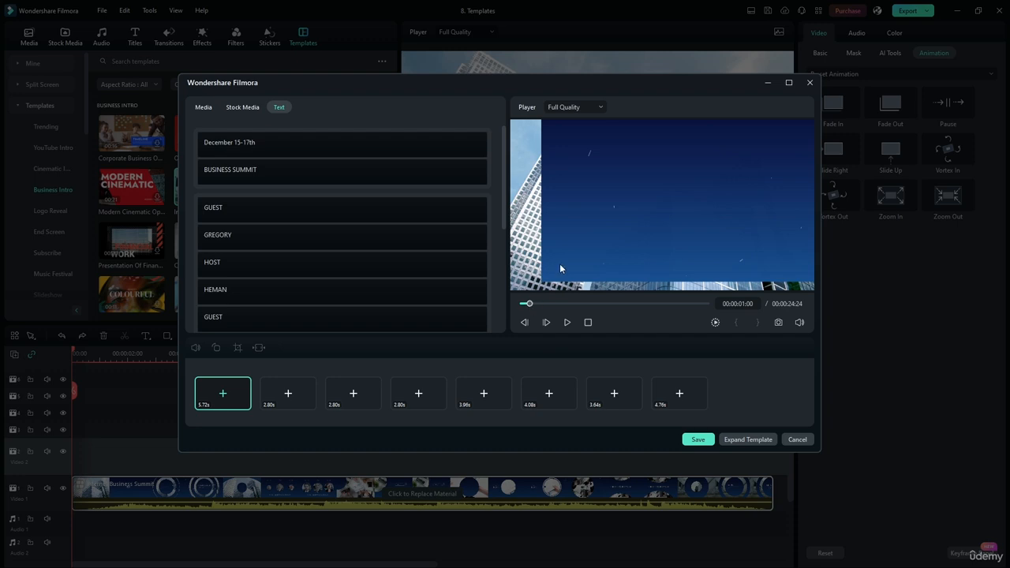
Move the background layer back to fill the preview frame, replay the opening, and close the template editor without saving
click(532, 279)
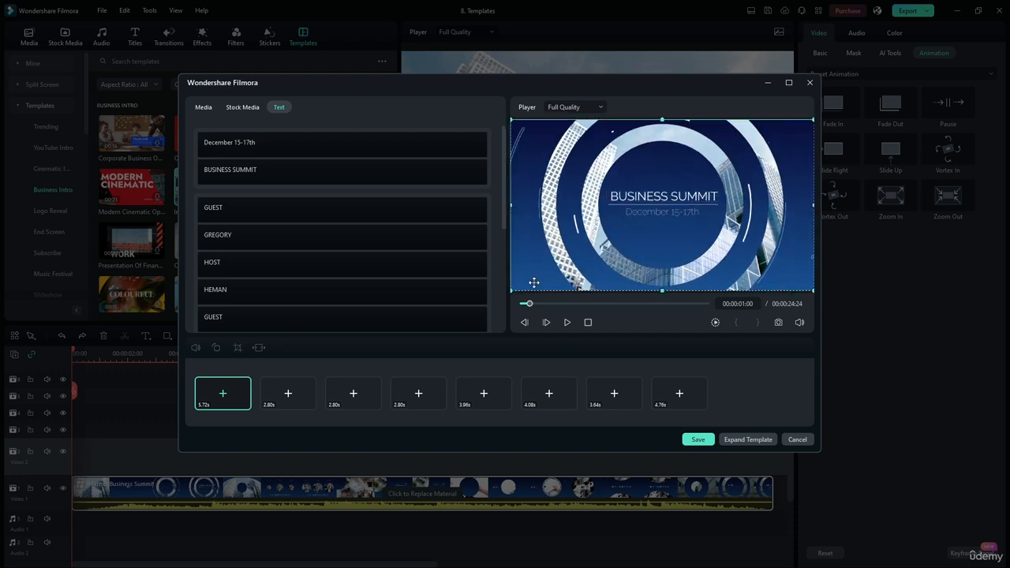
click(589, 323)
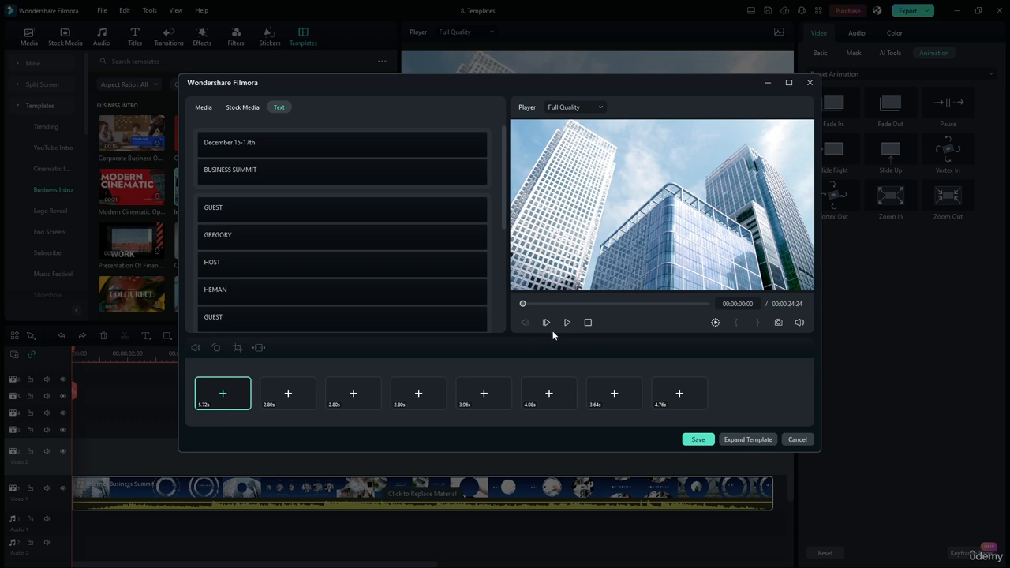
click(567, 324)
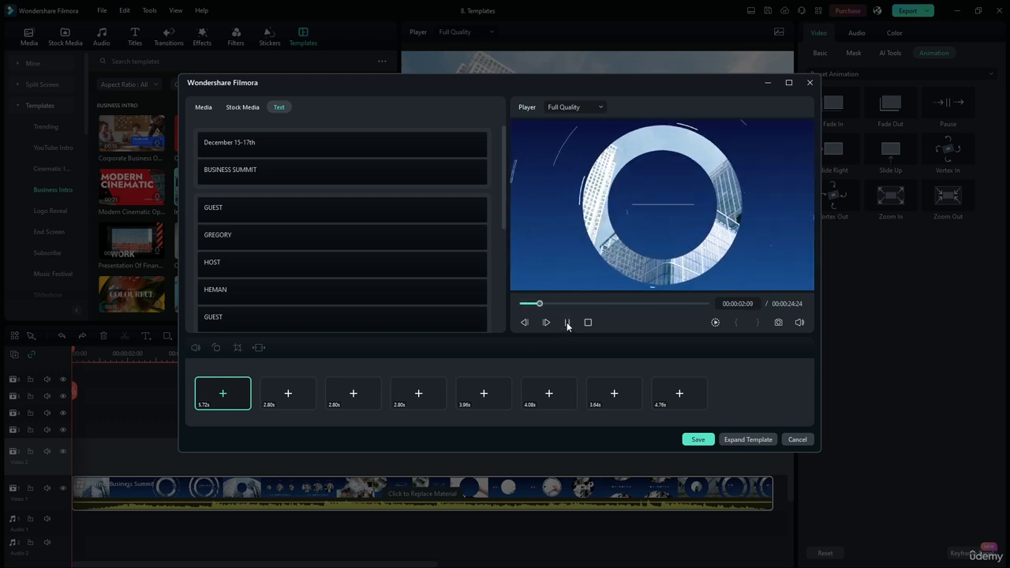
click(567, 323)
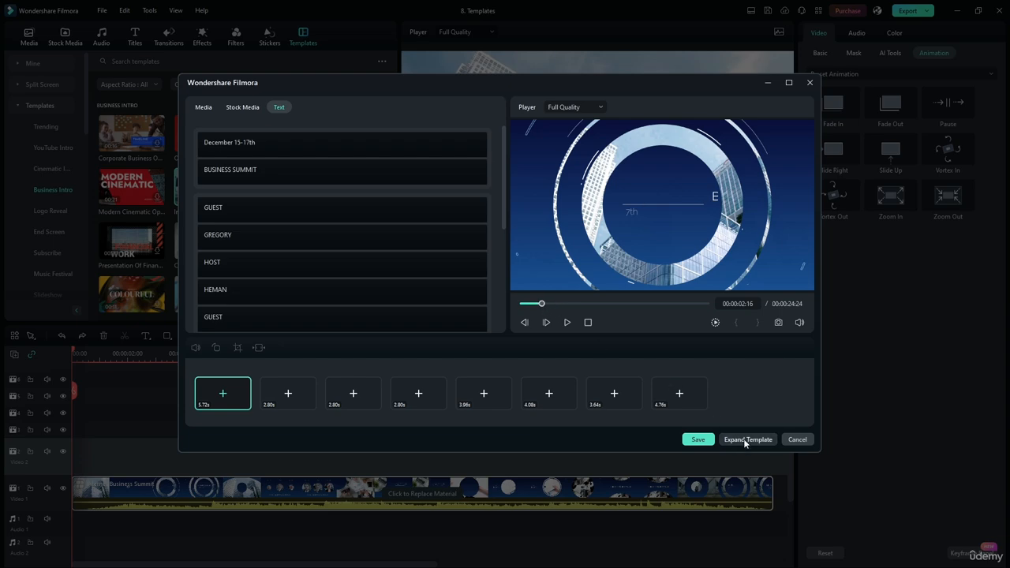
click(796, 435)
click(592, 274)
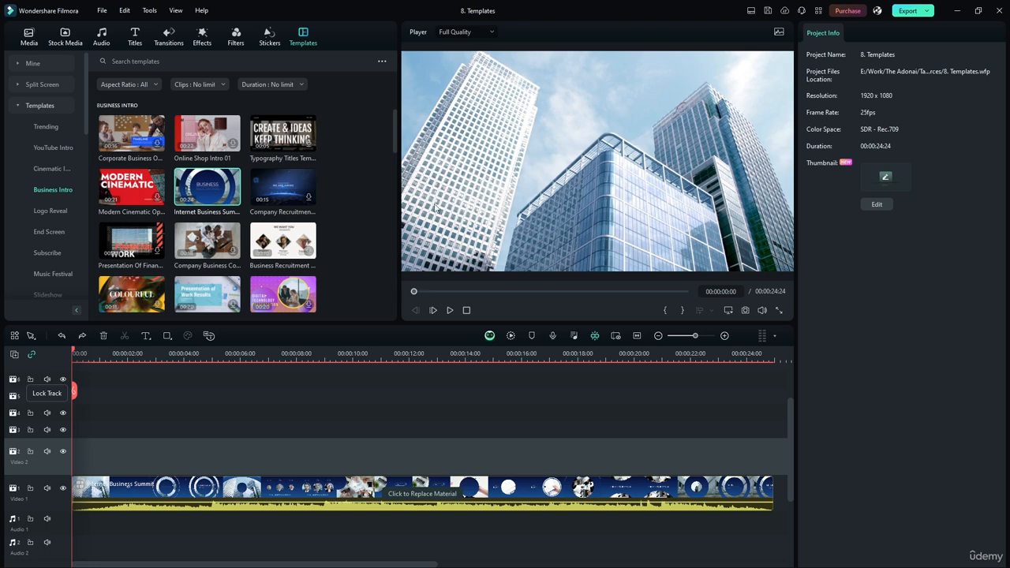
Draw a rectangle near the middle of the preview, about 12% by 24% scale, and move its clip to Video 2 above the template
click(177, 335)
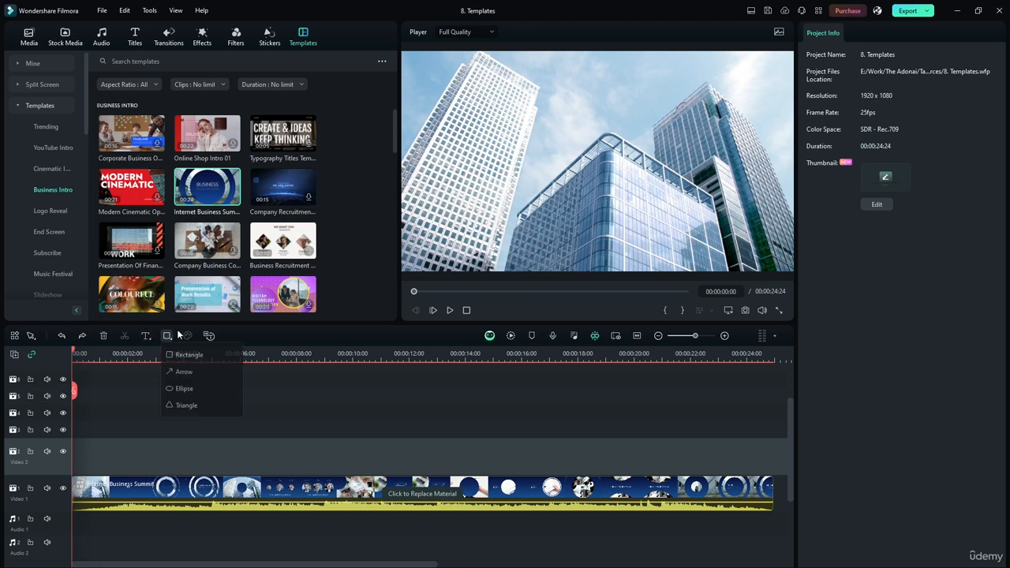
click(189, 355)
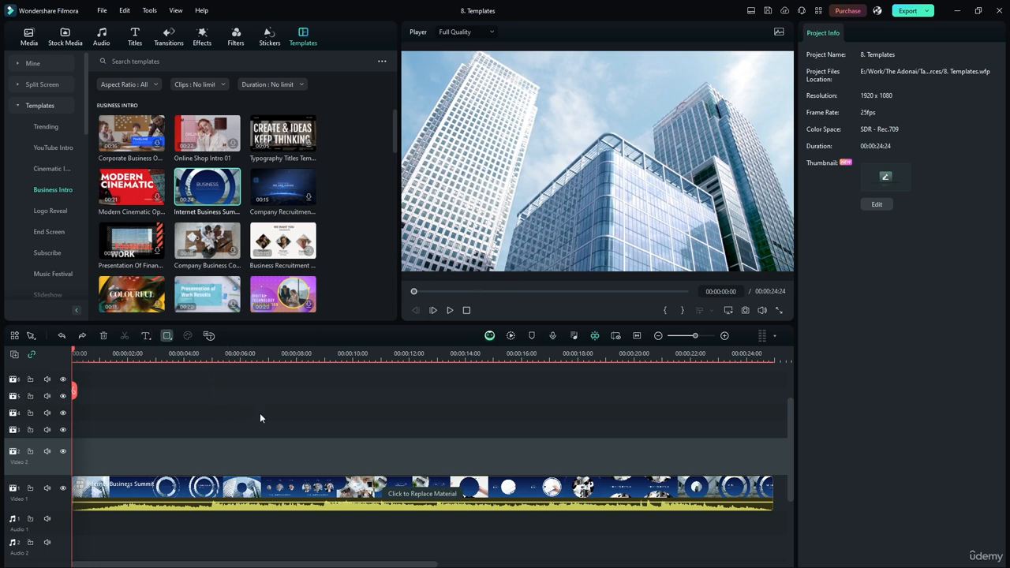
drag(528, 165, 576, 215)
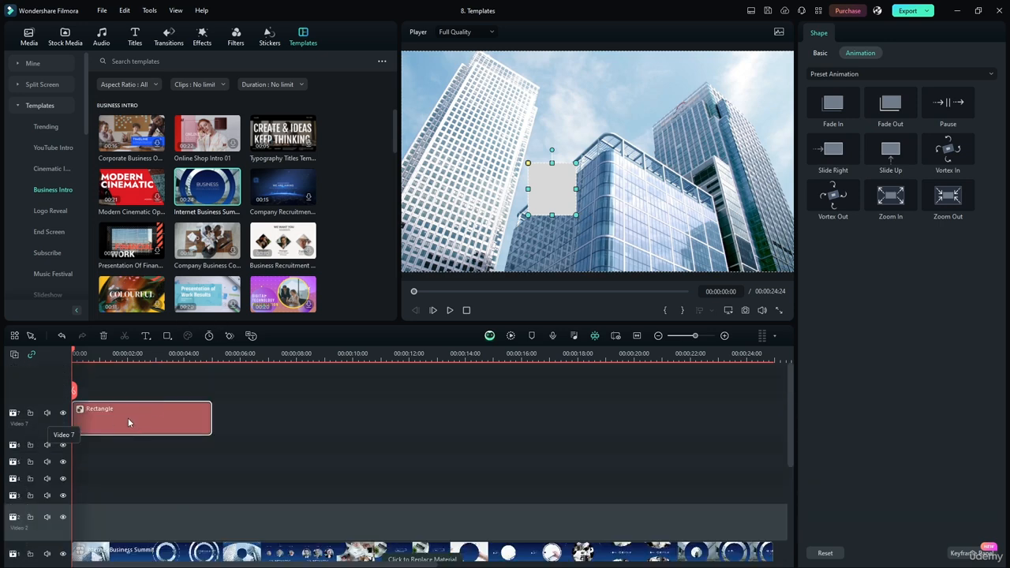
drag(150, 410, 153, 514)
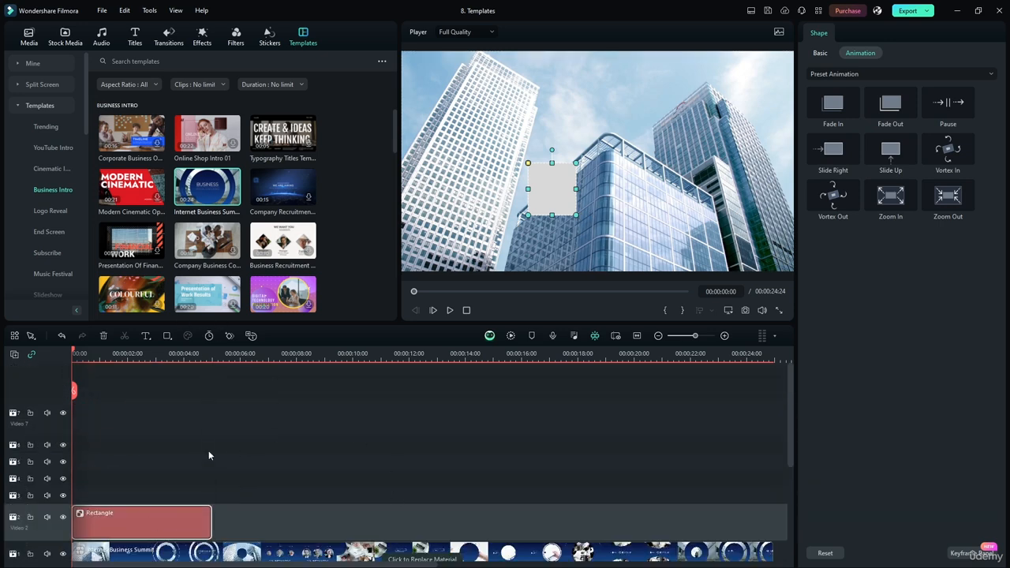
Add a position keyframe to the rectangle at the start, and move it to about X 604, Y 351 px at 00:00:01:19
click(819, 53)
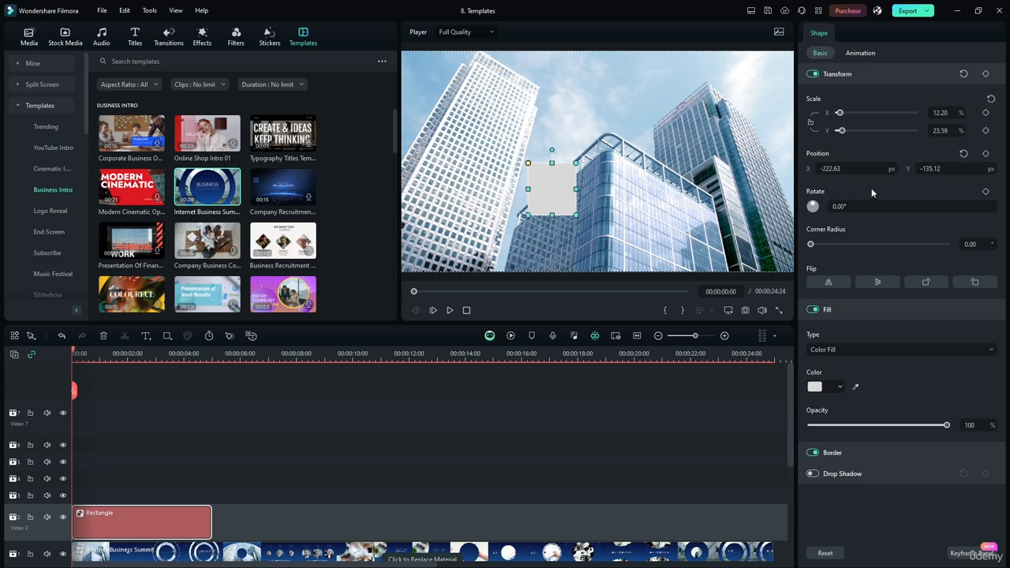
click(987, 155)
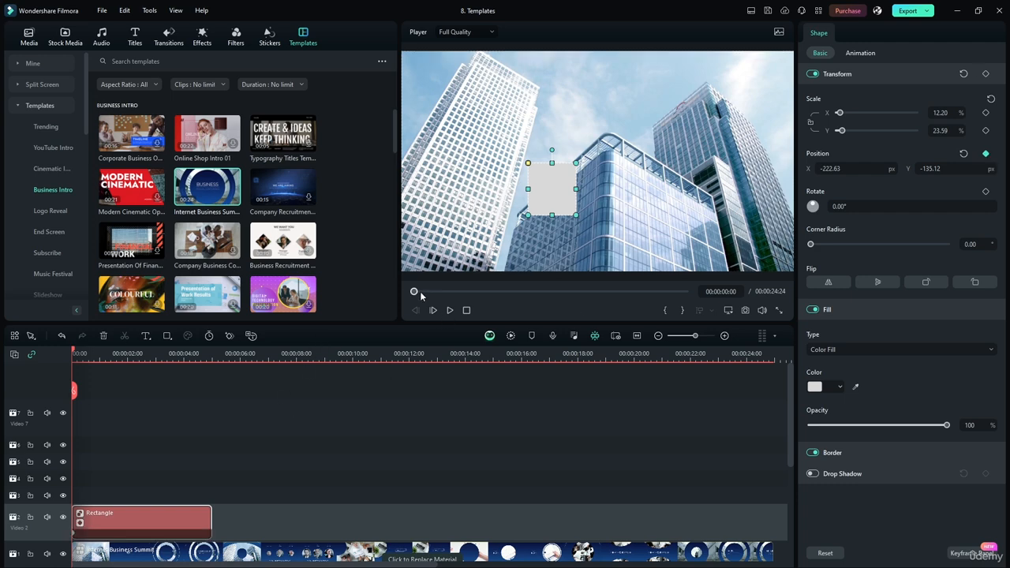
drag(420, 294, 433, 293)
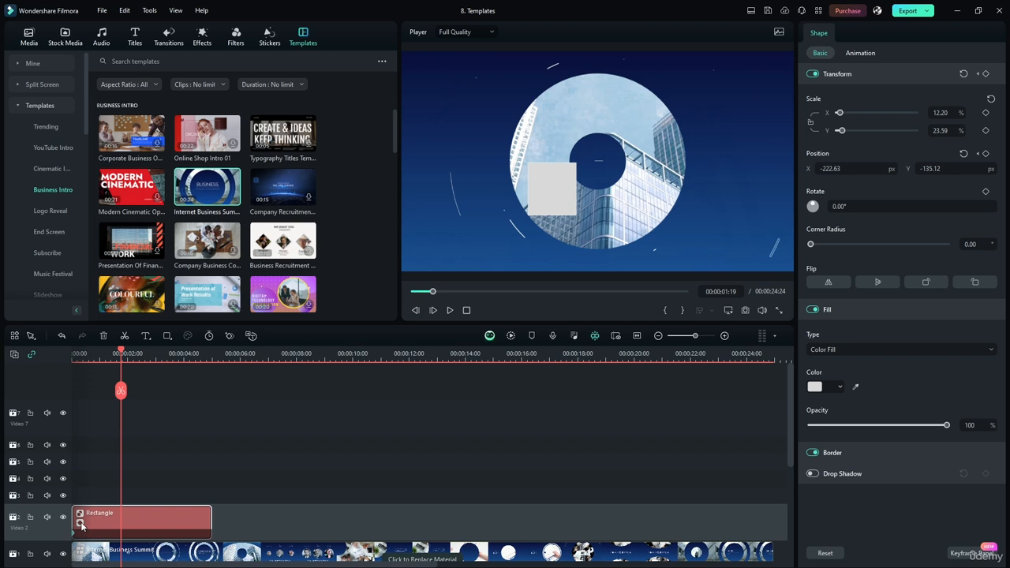
drag(530, 204, 699, 104)
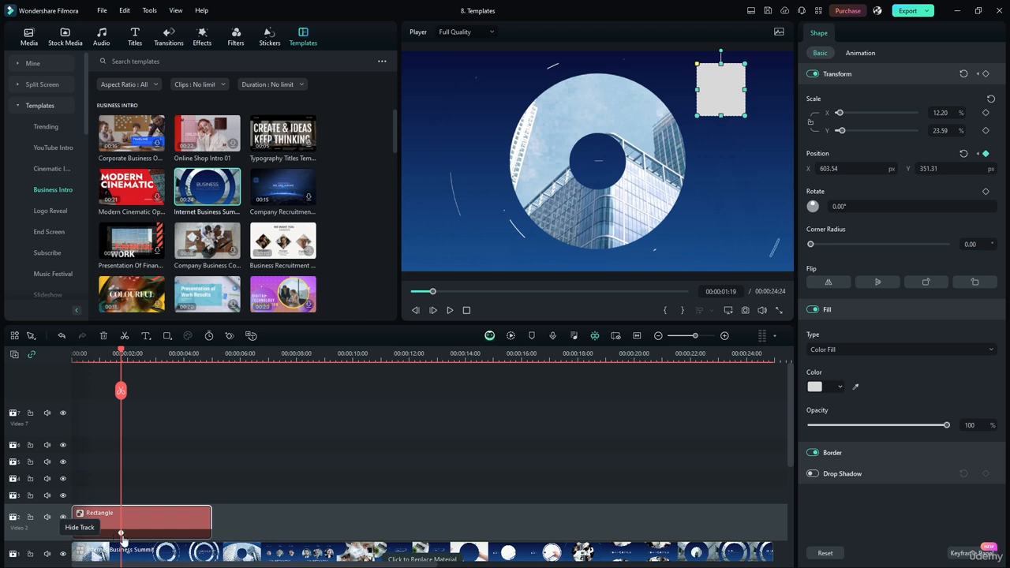
Move the rectangle out of the frame to about X 1167, Y -163 px at 00:00:04:22 as another position keyframe
drag(126, 353, 213, 355)
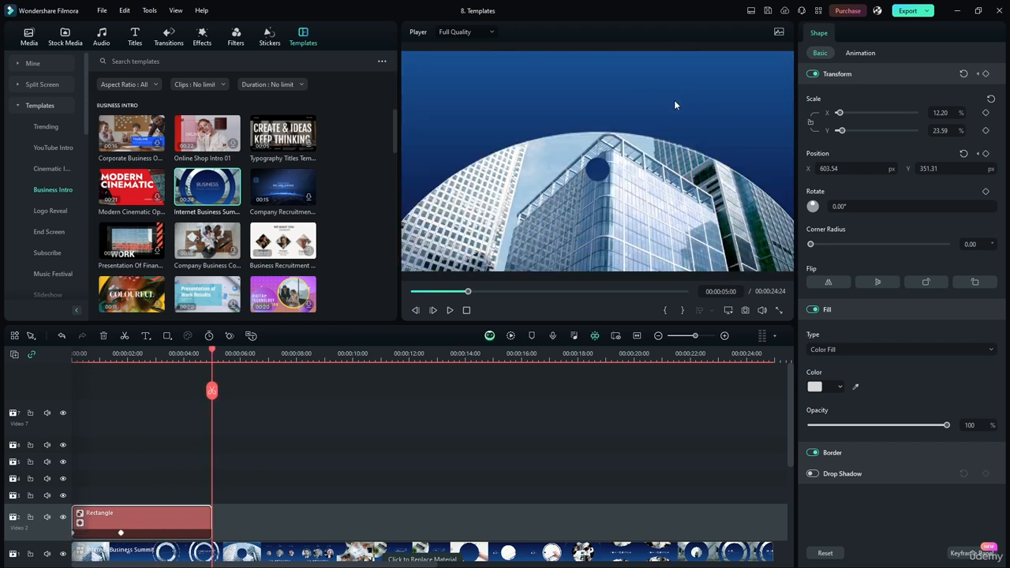
drag(213, 355, 209, 355)
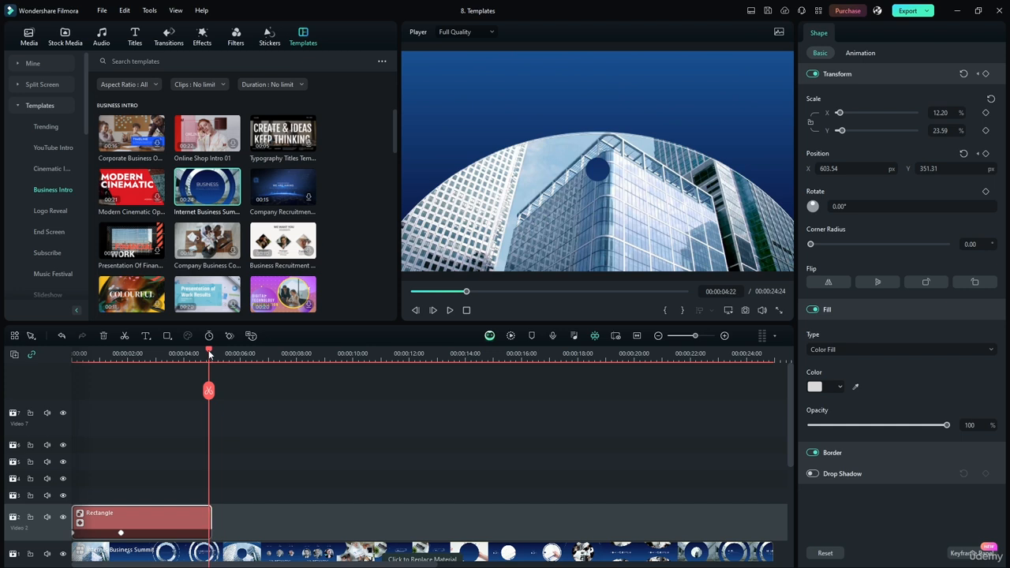
drag(722, 93, 796, 138)
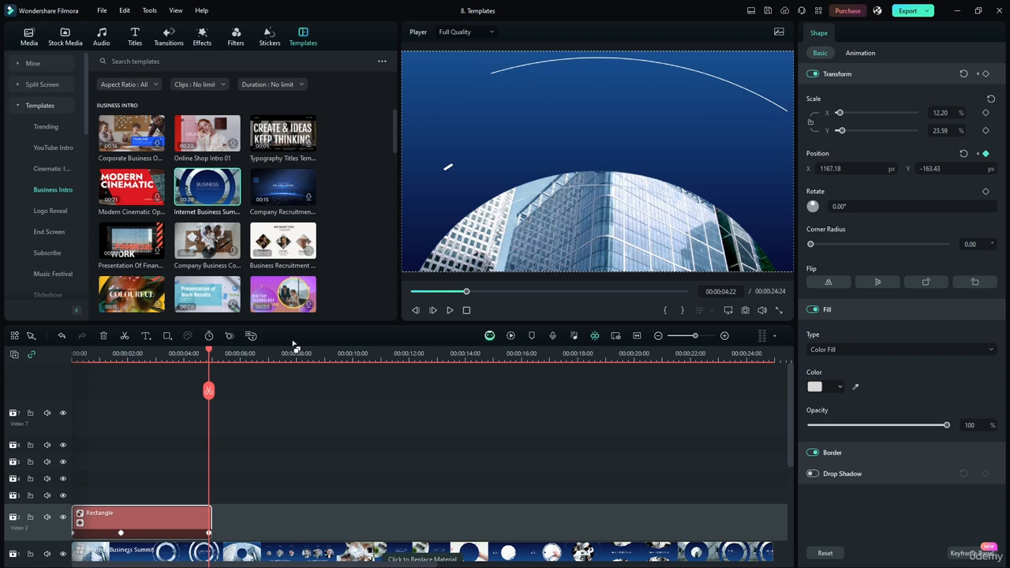
Play the rectangle's keyframe animation from the start and remove the rectangle clip from the timeline
drag(208, 352, 54, 376)
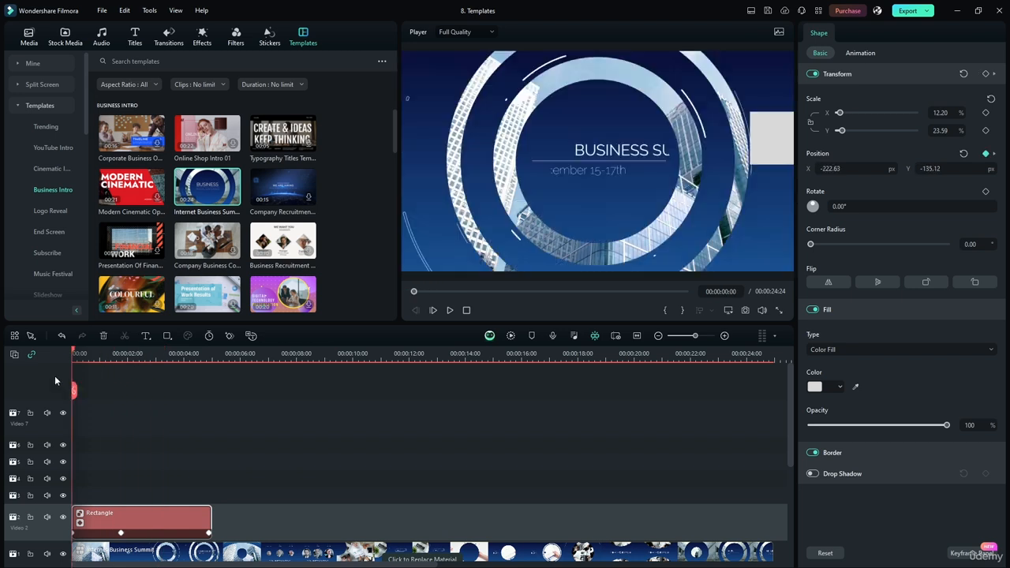
click(449, 310)
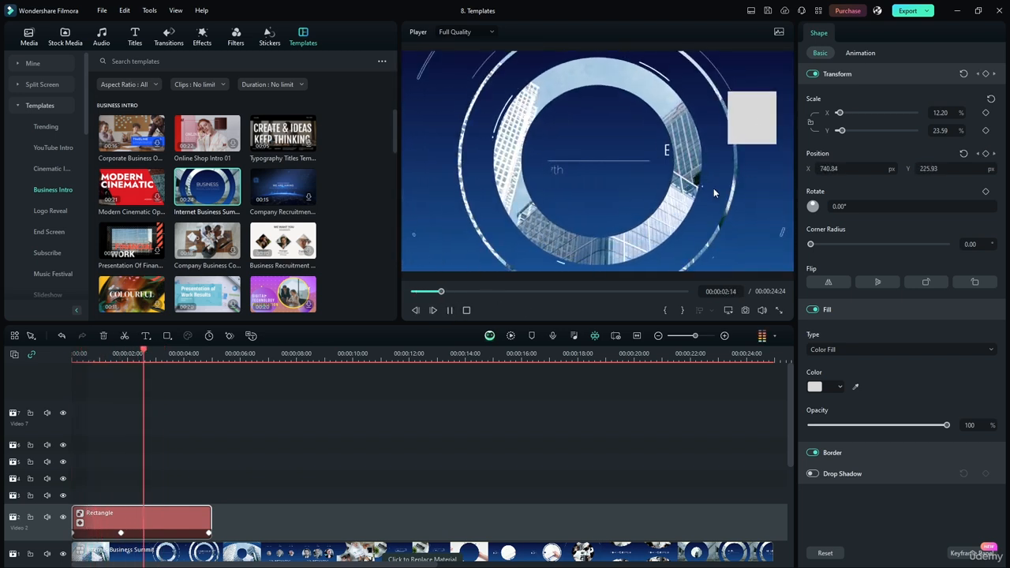
click(448, 310)
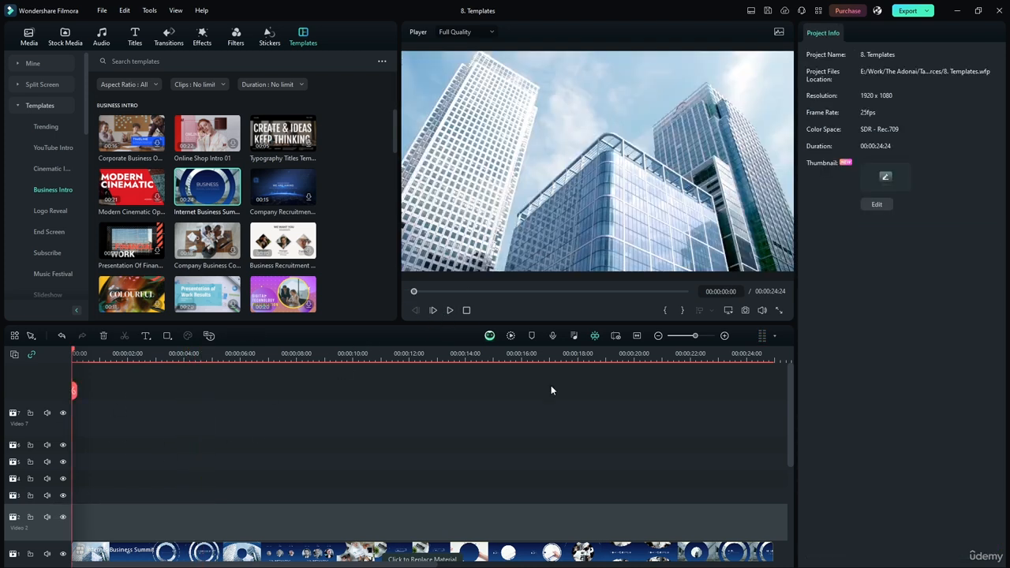
scroll(474, 403, down, 5)
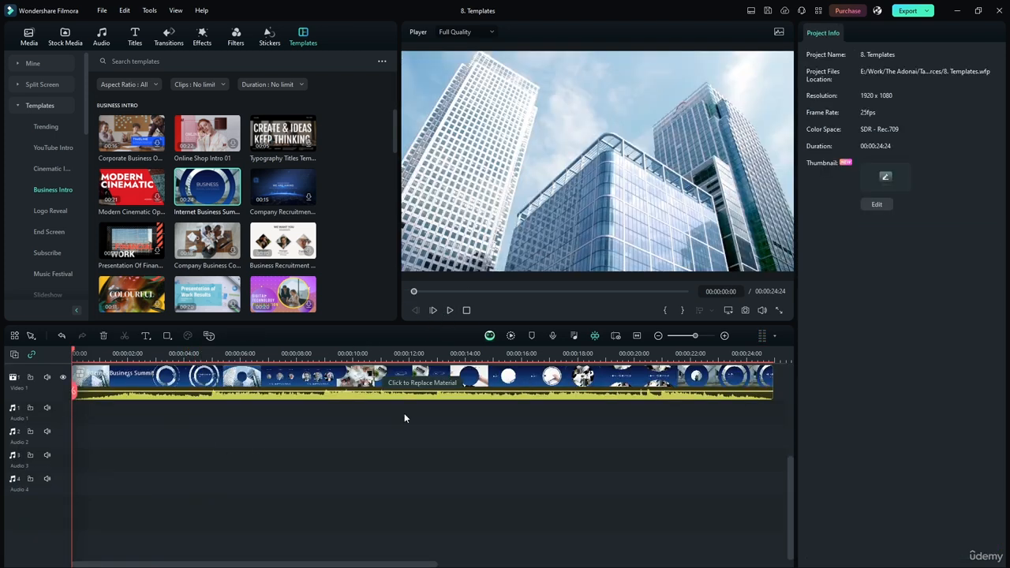
scroll(404, 412, up, 3)
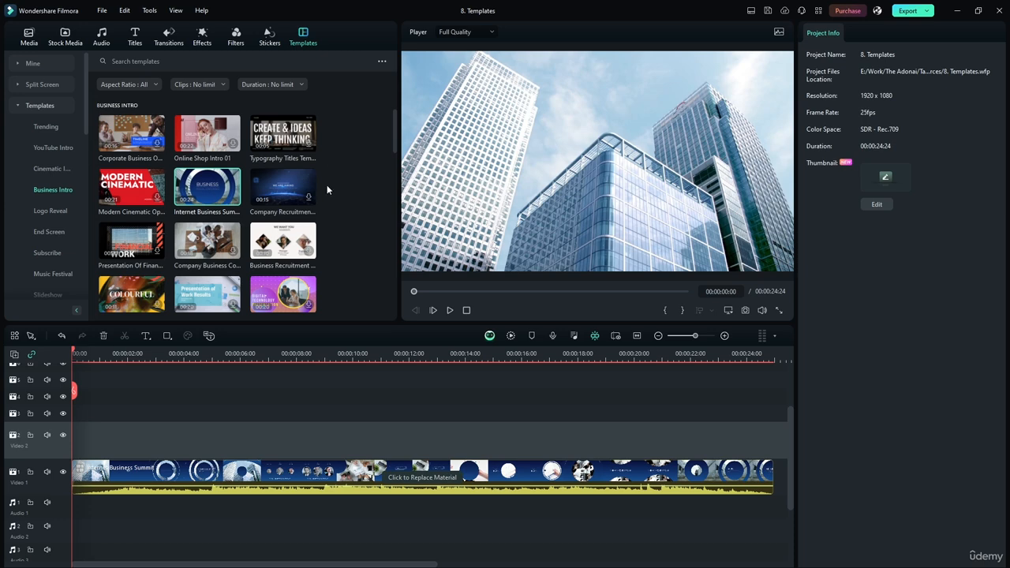
Reopen the Internet Business Summit template, preview it up to 00:00:07:09, and expand it into separate timeline clips
click(439, 466)
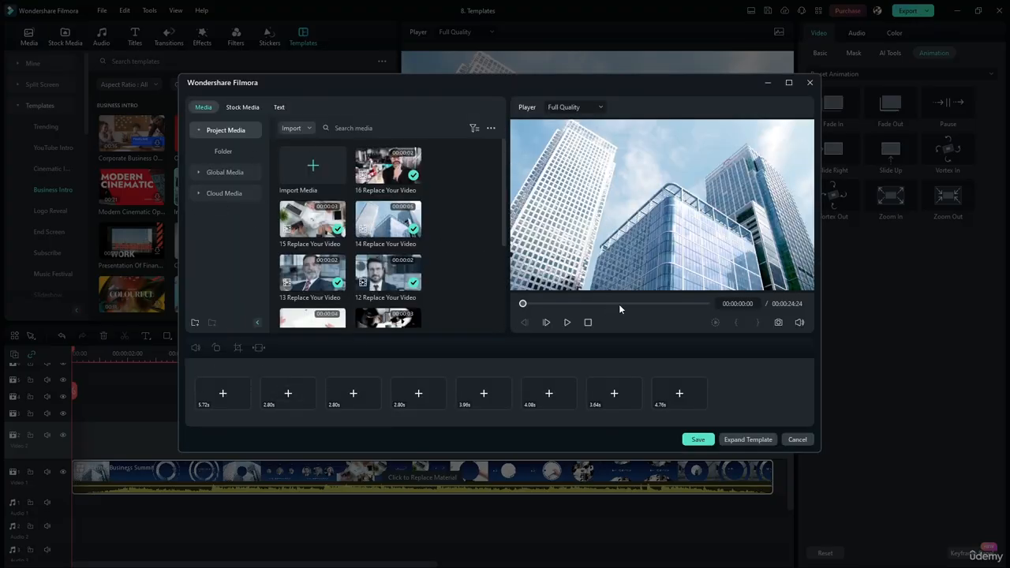
drag(528, 304, 576, 305)
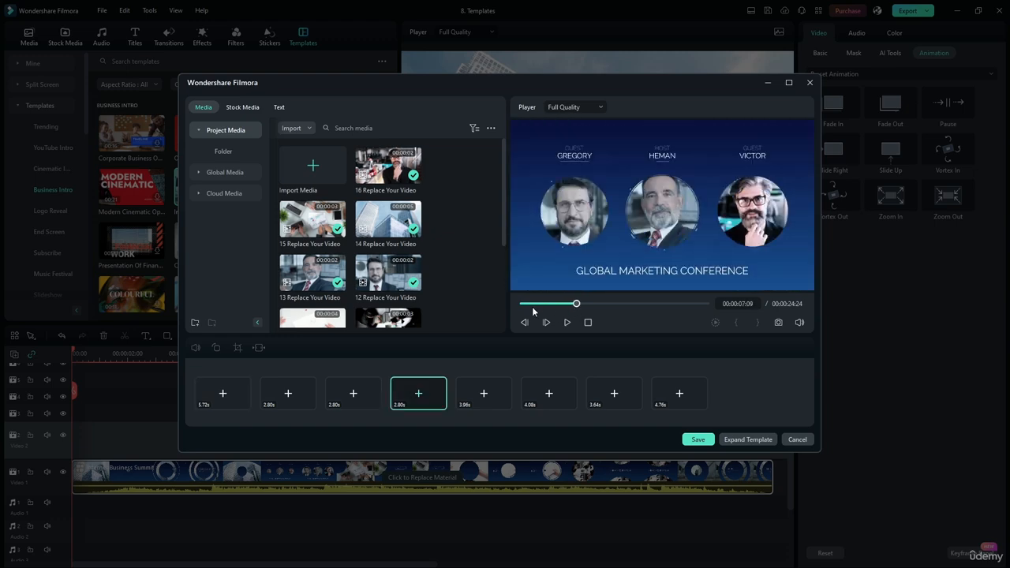
click(747, 440)
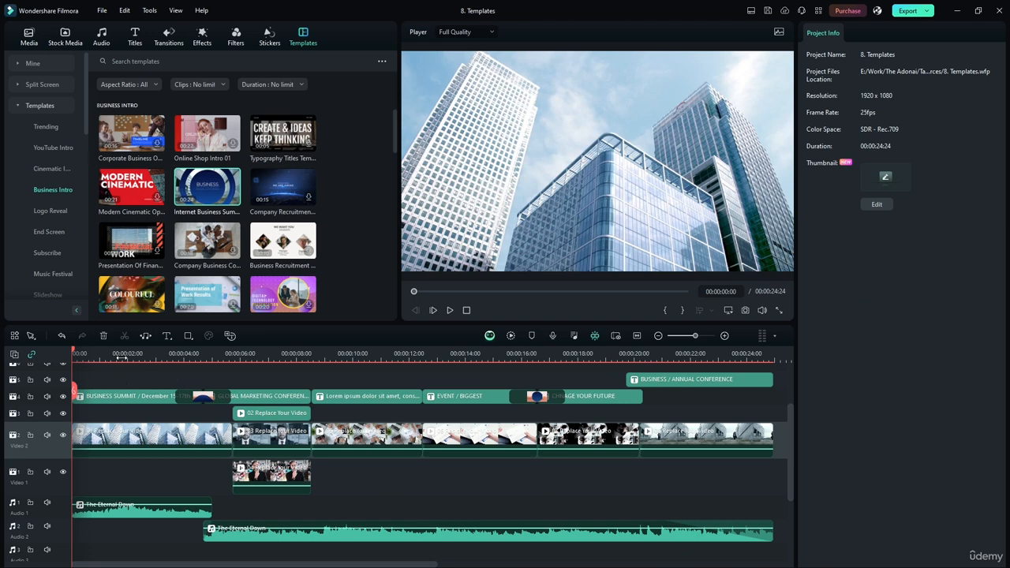
Check the transition between the BUSINESS SUMMIT and GLOBAL MARKETING CONFERENCE titles, scrubbing the playhead through 00:00:04:04 to 00:00:07:01
drag(122, 355, 188, 355)
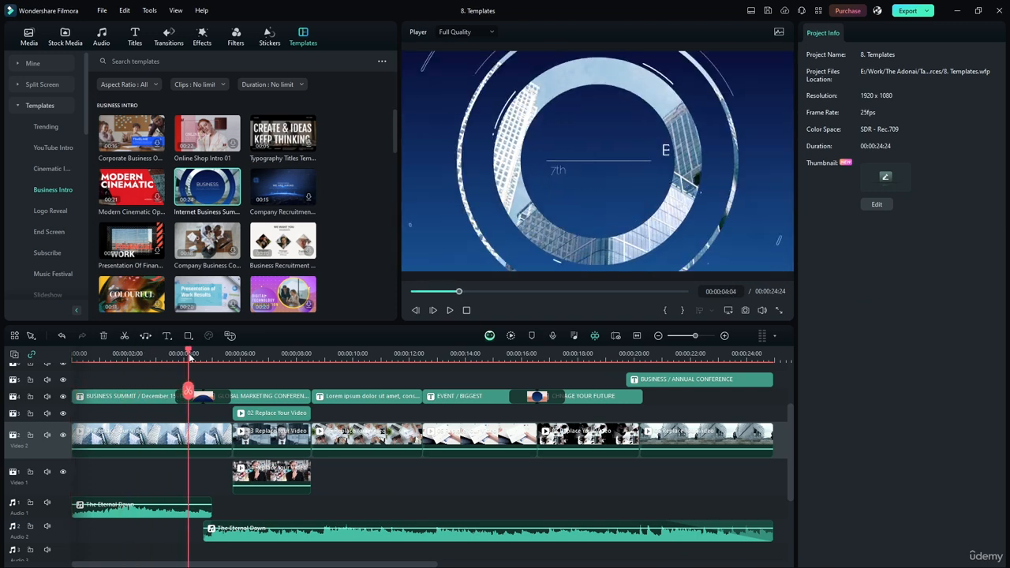
click(214, 402)
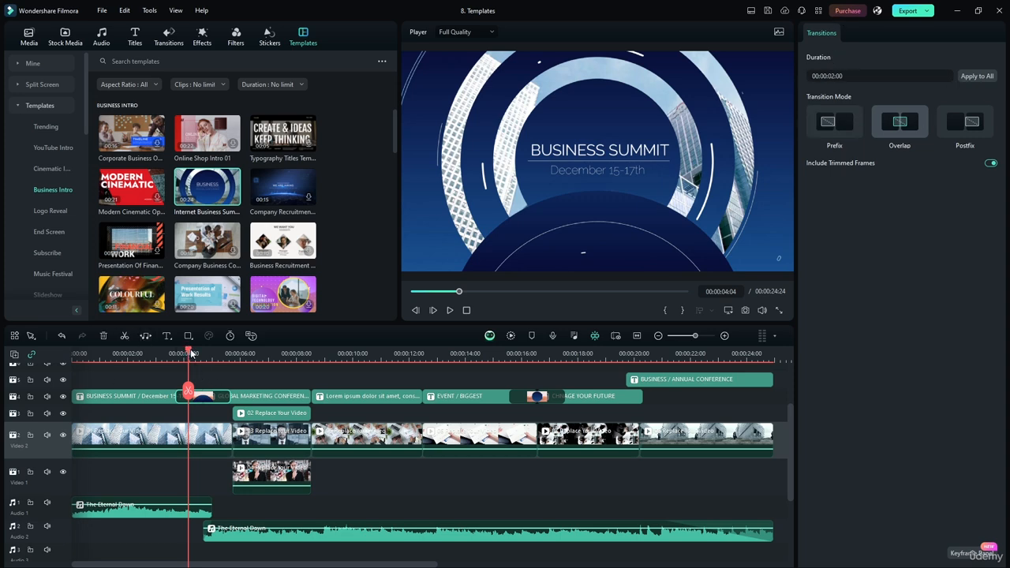
drag(190, 353, 269, 361)
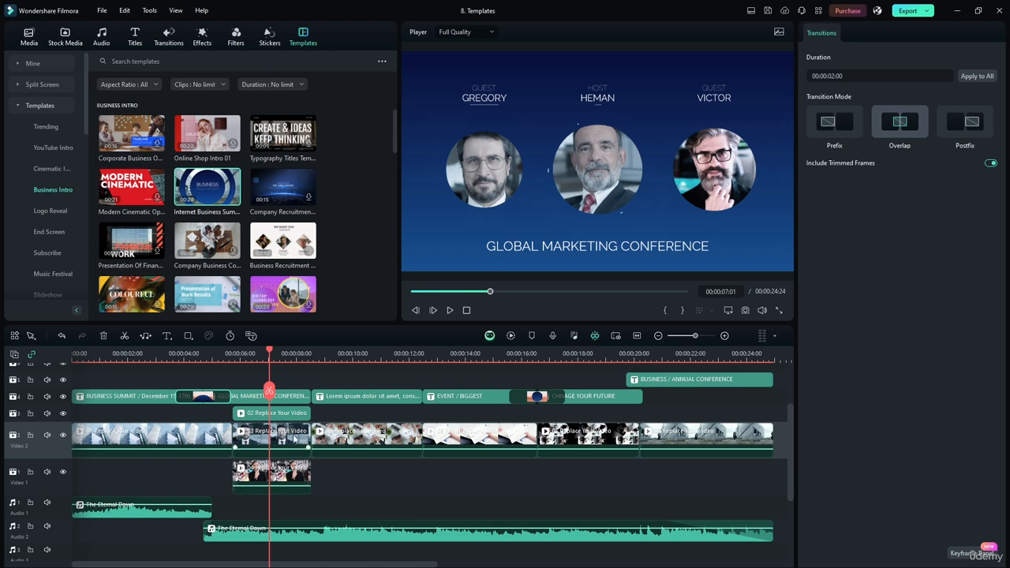
Toggle the visibility of the 02 Replace Your Video track, play part of the three-portrait scene with it hidden, and show it again
click(61, 397)
click(61, 414)
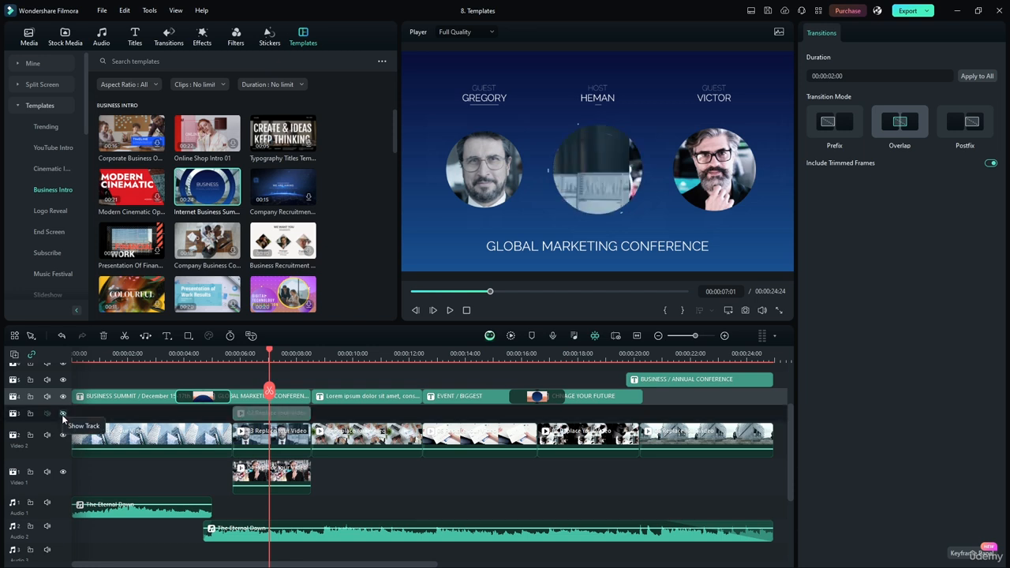
click(63, 412)
click(62, 412)
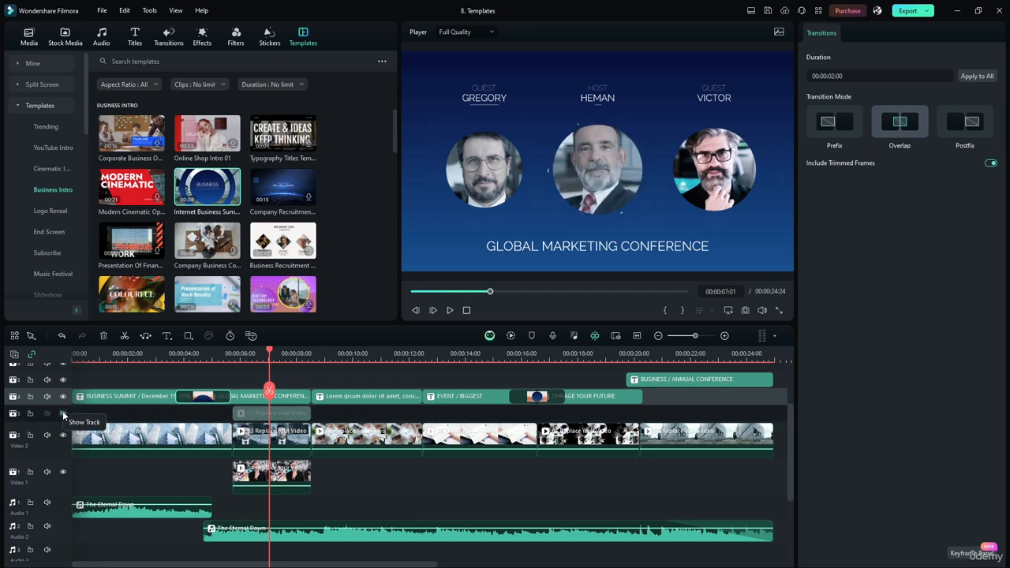
click(62, 412)
click(62, 412)
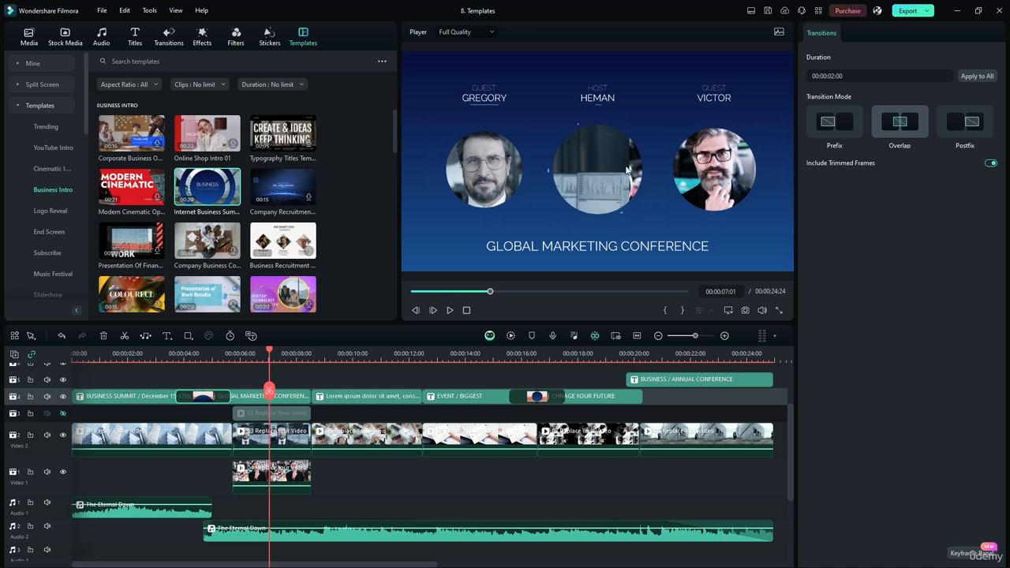
click(446, 310)
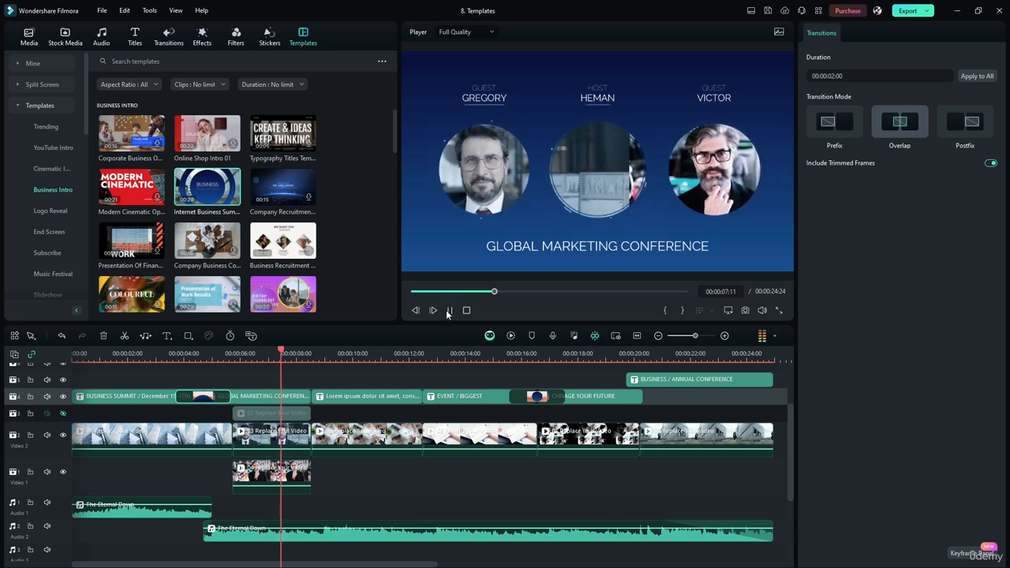
click(62, 412)
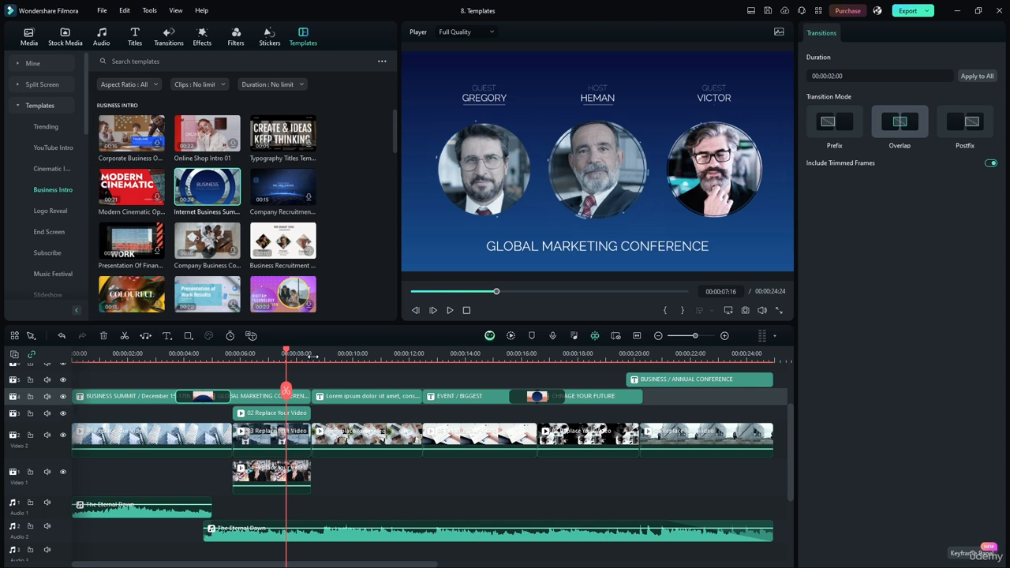
Scrub through the three-portrait scene from 00:00:07:10 to 00:00:08:05 and play on to 00:00:09:15 to check its exit transition
drag(288, 355, 279, 353)
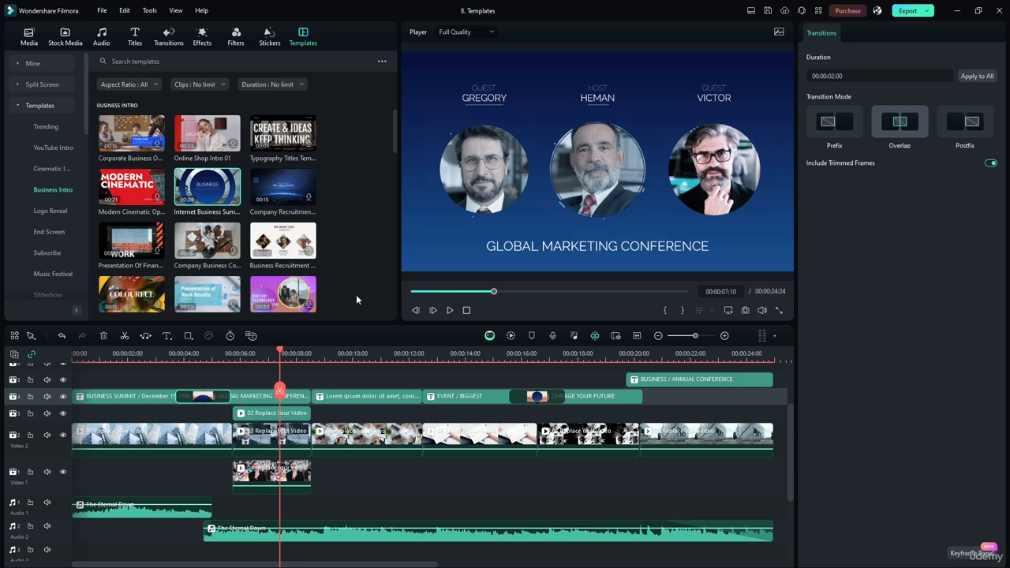
mouse_move(280, 353)
mouse_down()
mouse_move(314, 353)
mouse_move(297, 354)
mouse_up()
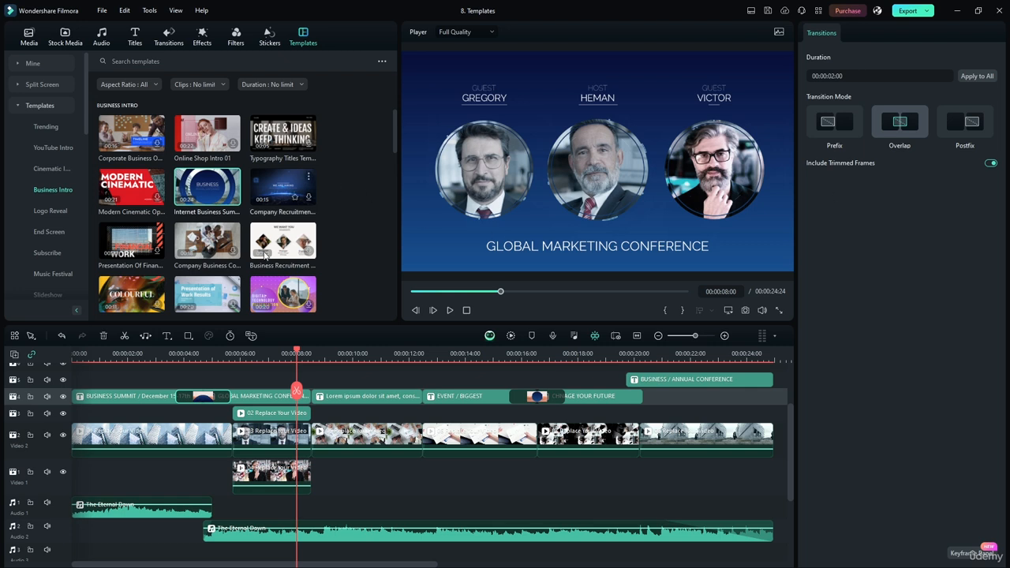
drag(297, 352, 303, 352)
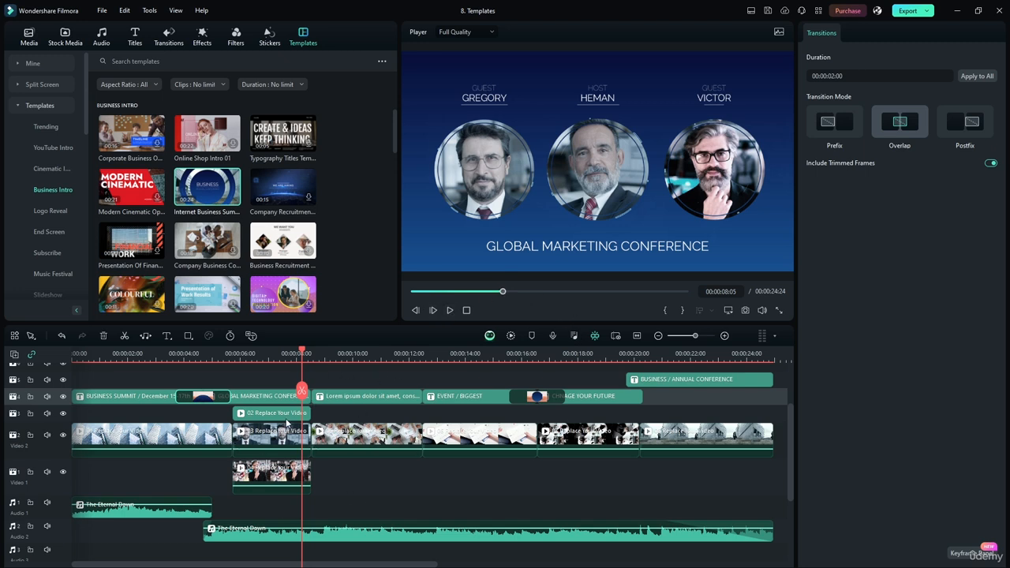
click(451, 310)
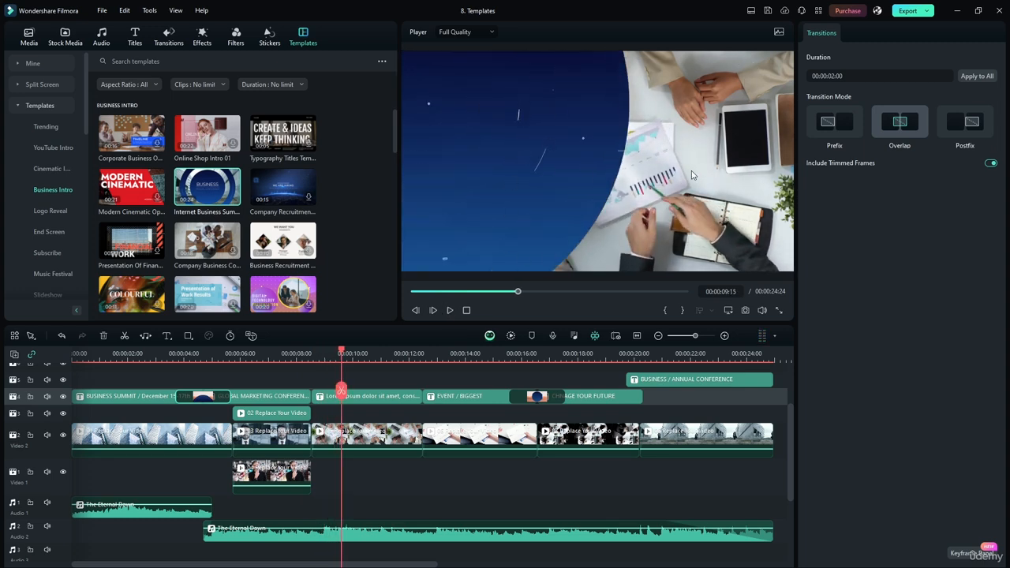
Play the NEW YOUR CITY scene in short stretches up to 00:00:12:08 to examine how its circles and text animate
click(449, 310)
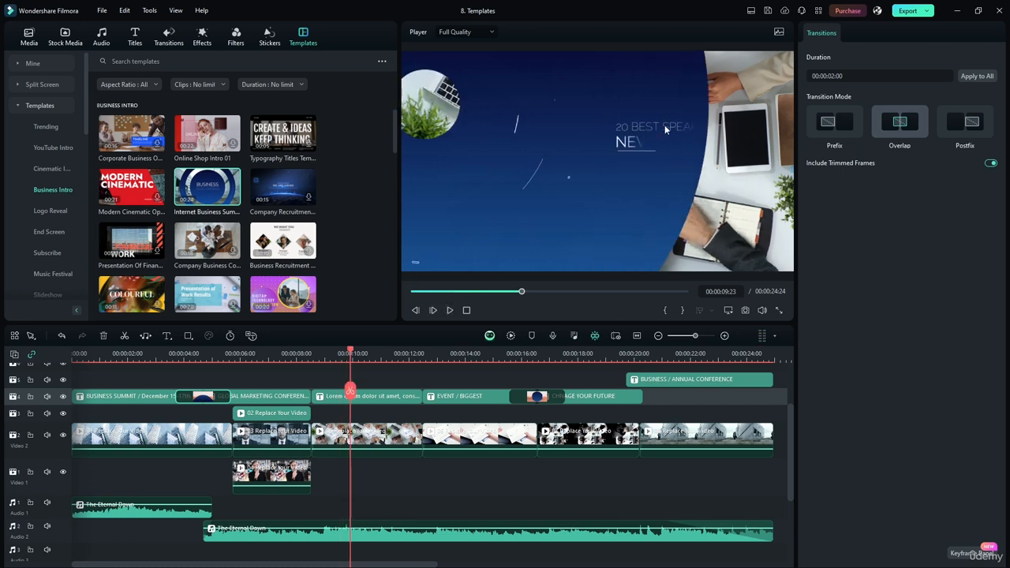
click(450, 310)
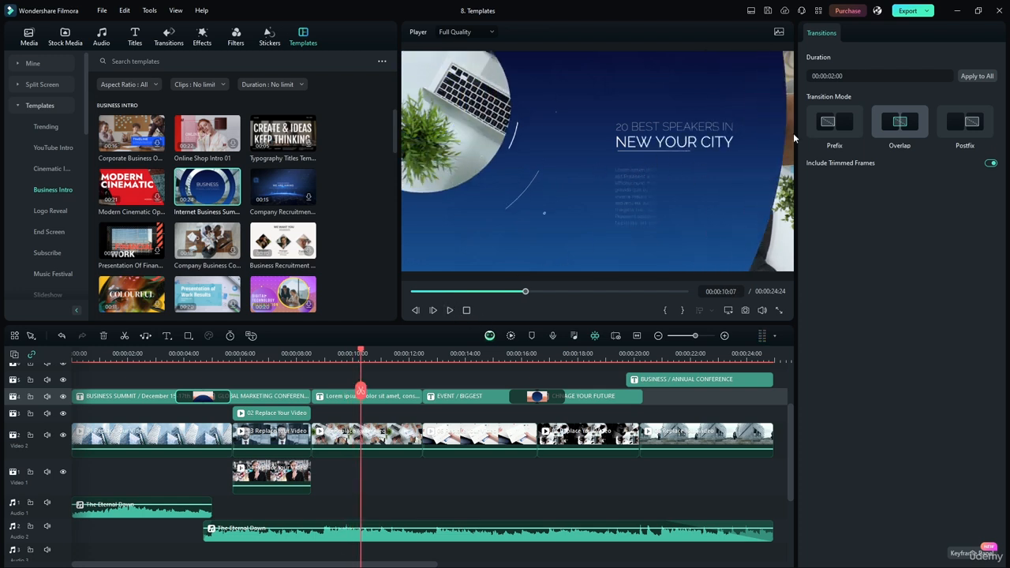
click(450, 310)
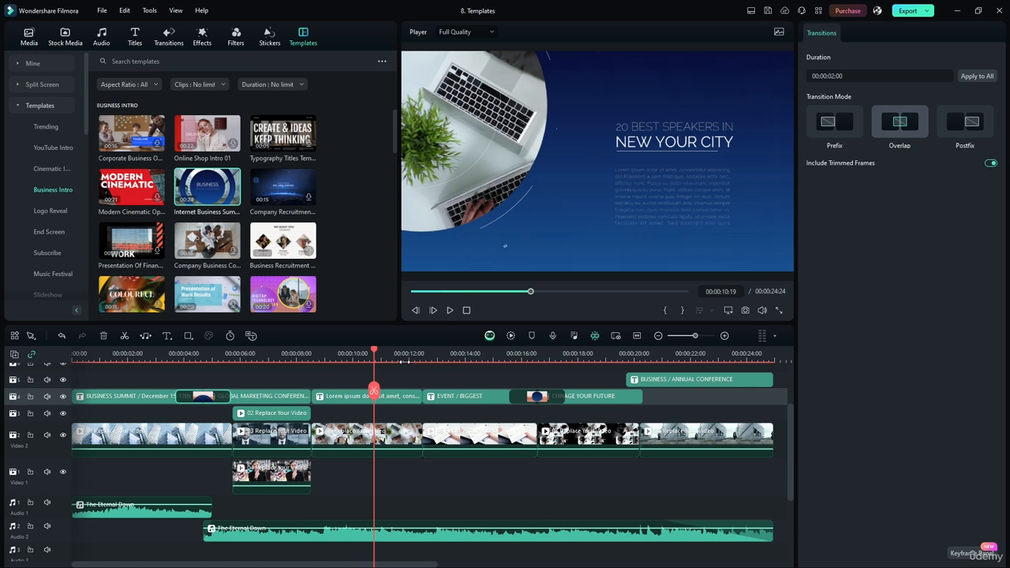
click(450, 310)
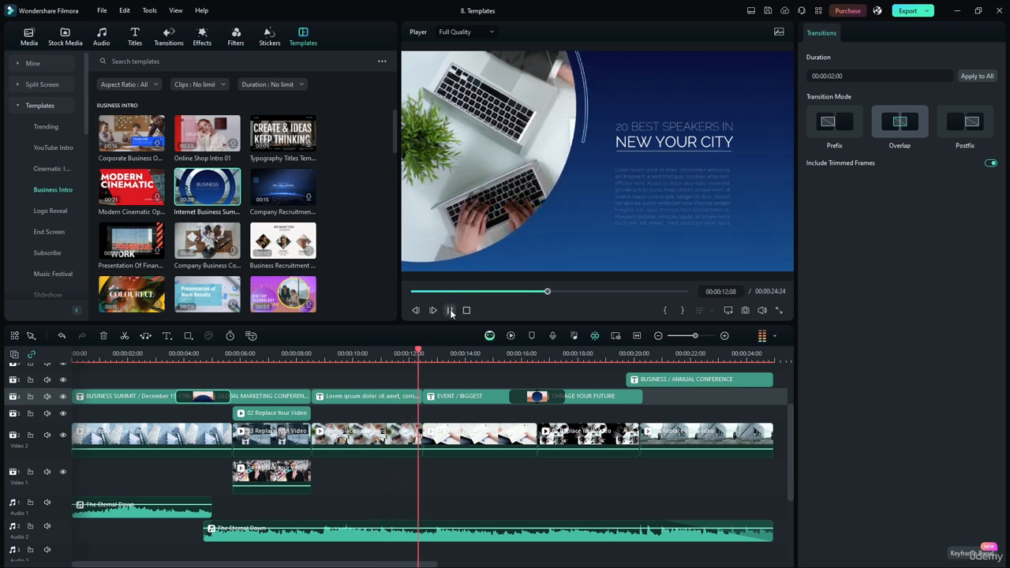
click(450, 310)
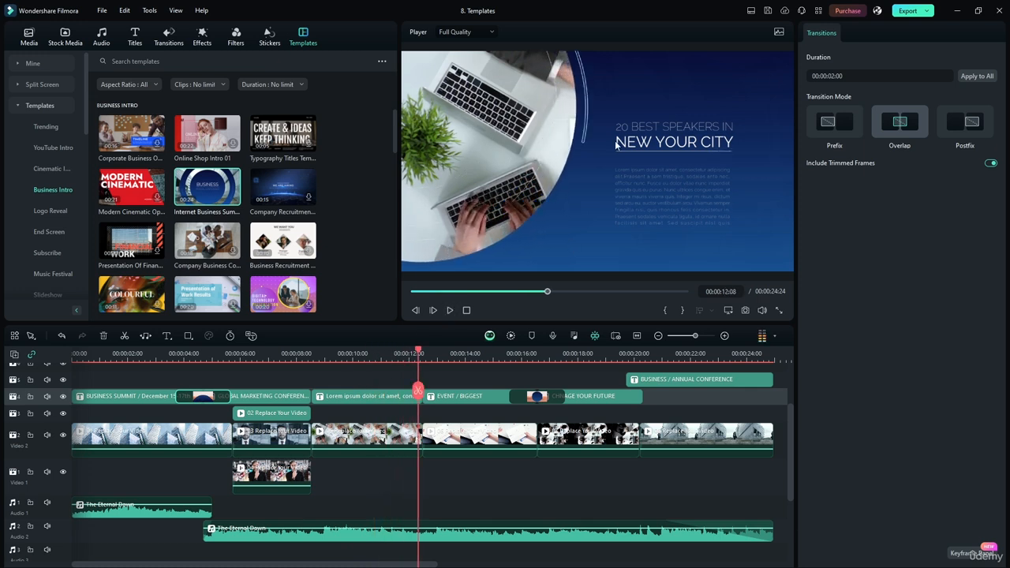
Play the BIGGEST EVENT scene in short stretches up to 00:00:15:19 to examine its circular image animation
click(449, 310)
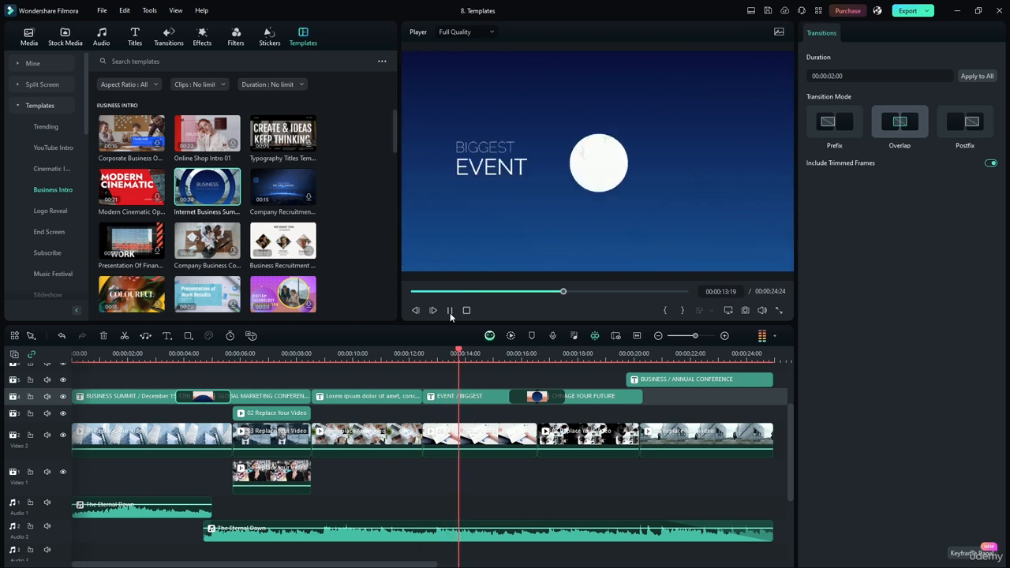
click(449, 310)
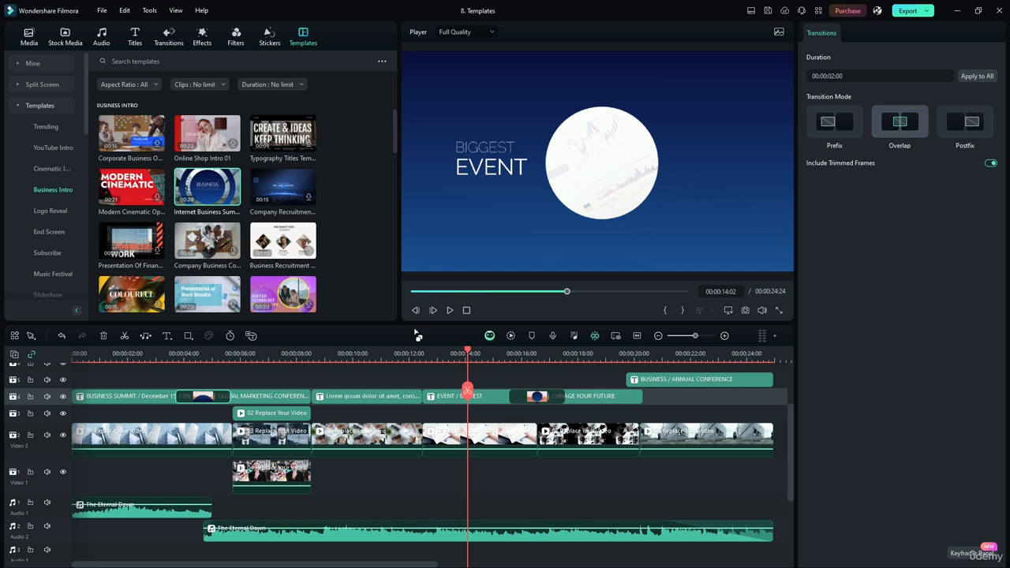
click(453, 312)
click(454, 312)
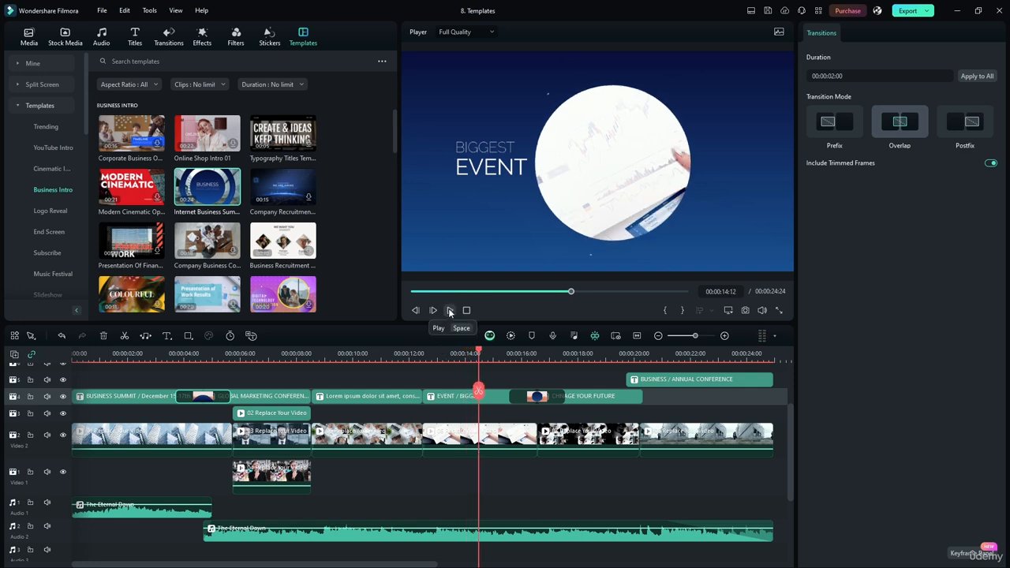
click(450, 311)
click(450, 311)
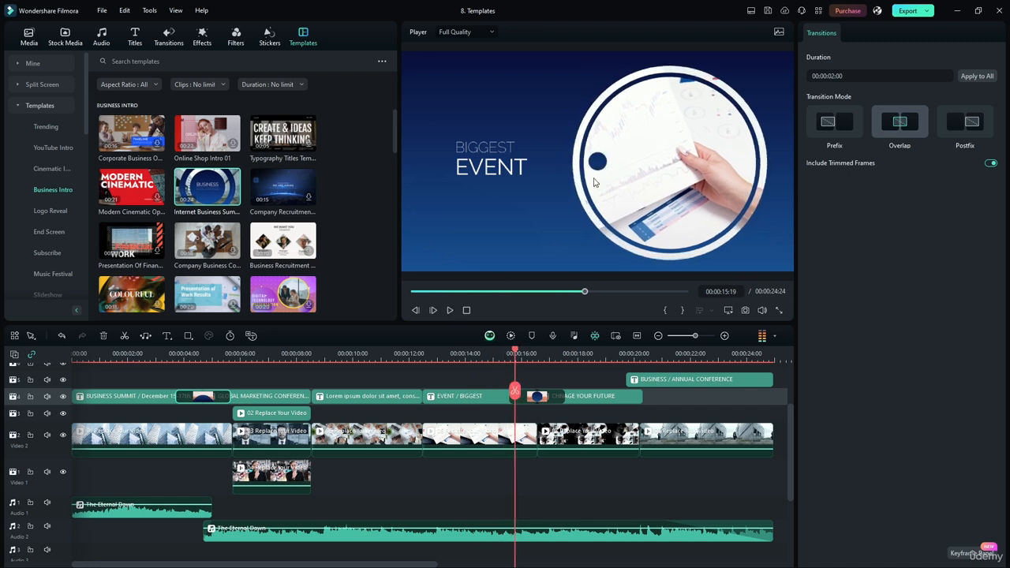
Play the remaining scenes in stretches through the BUSINESS ANNUAL CONFERENCE title and scrub to 00:00:24:09
click(449, 310)
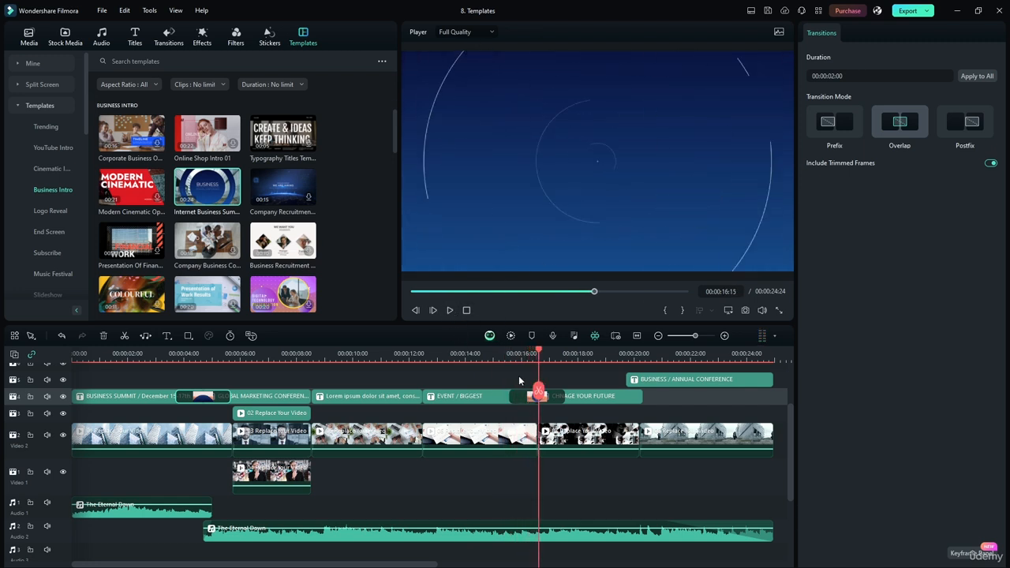
click(448, 314)
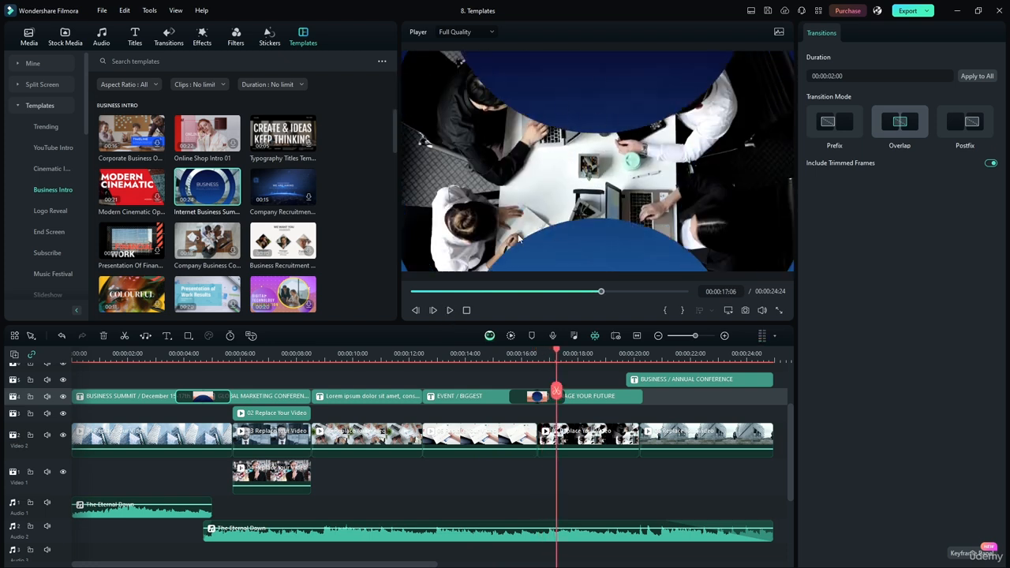
click(450, 311)
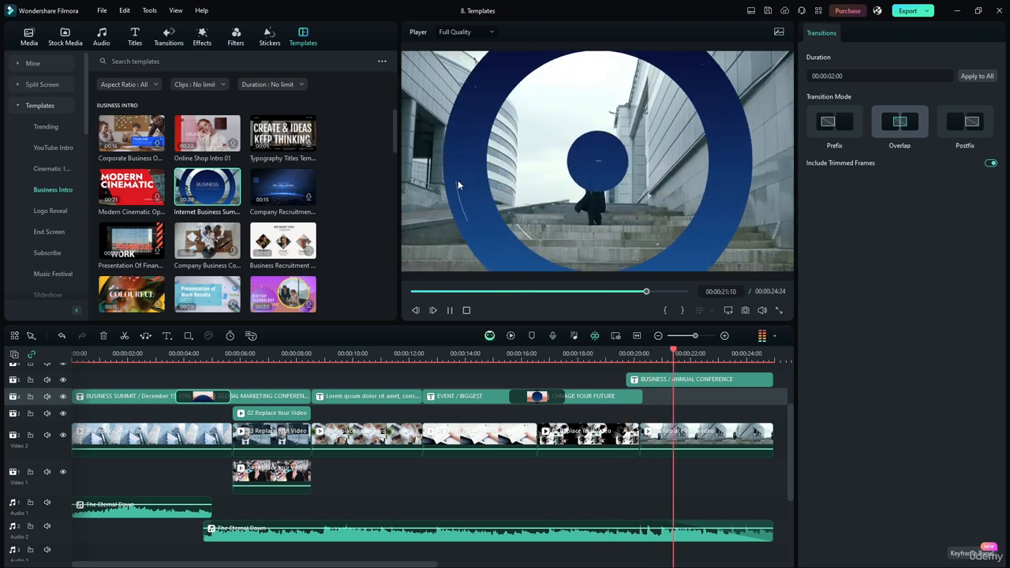
click(450, 310)
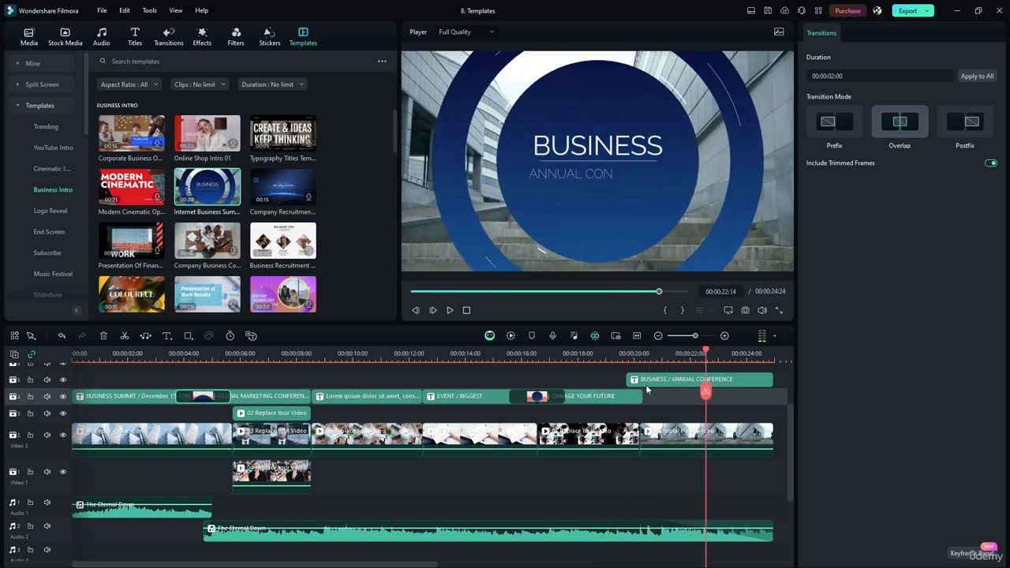
drag(706, 352, 756, 355)
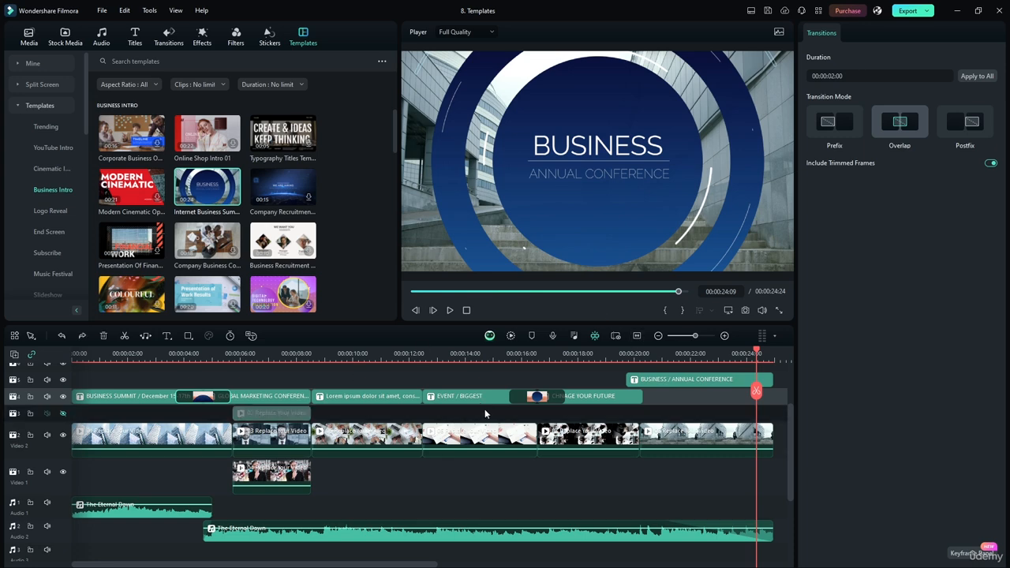
Undo the expansion of the Internet Business Summit template and reopen the single clip for material replacement
key(ctrl+z)
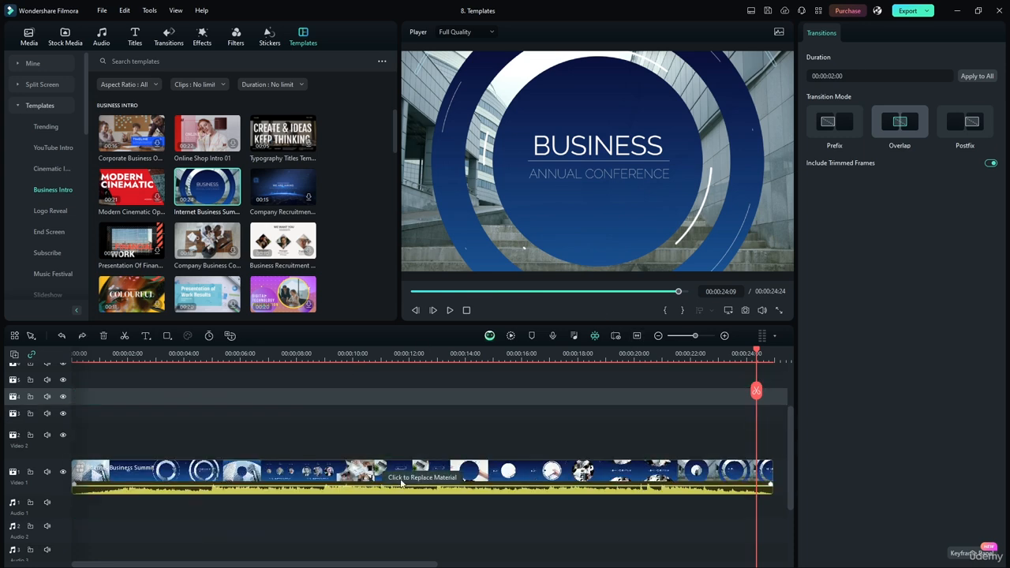
click(534, 482)
double_click(634, 199)
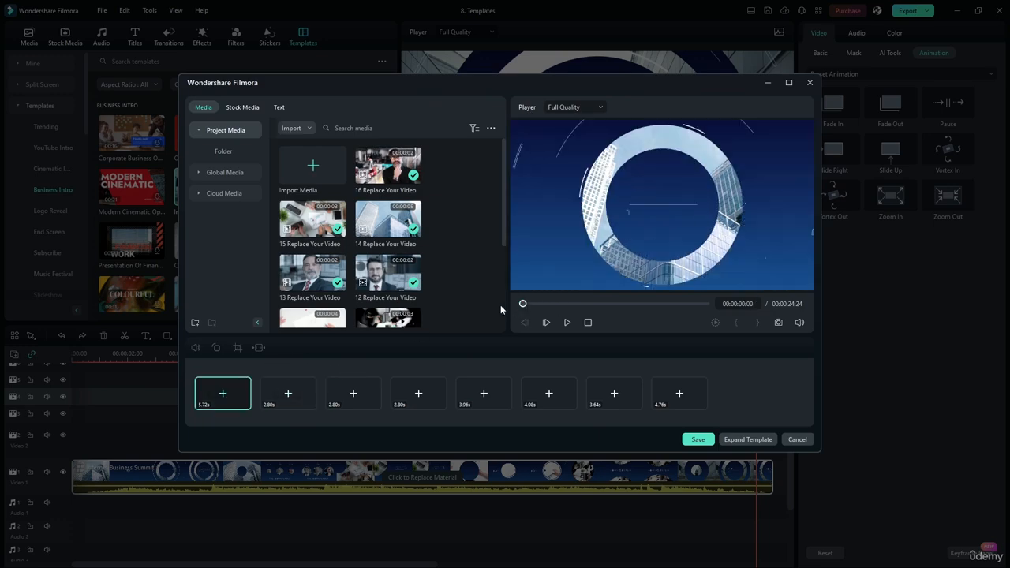
Fill the first 5.72 s placeholder with 01 Replace Your Video from the project media and try swapping it for Travel 01
scroll(464, 204, down, 5)
scroll(457, 208, up, 5)
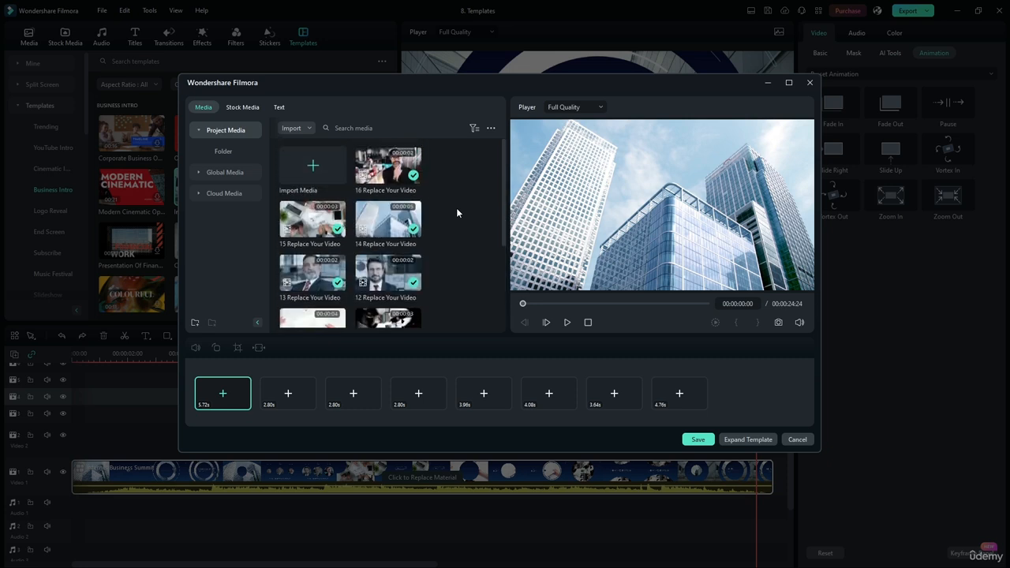
scroll(456, 207, down, 5)
drag(303, 296, 222, 394)
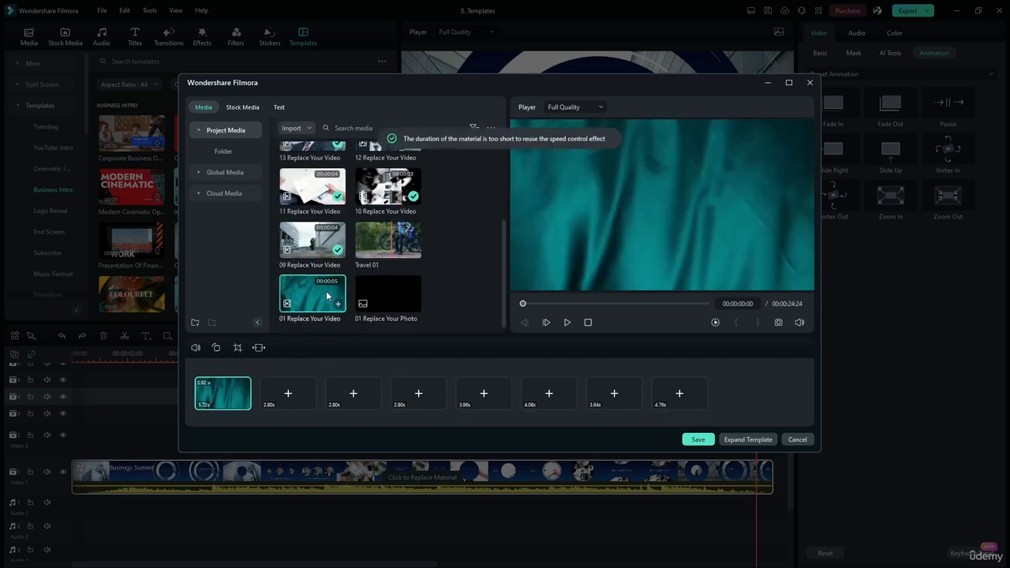
drag(395, 237, 222, 395)
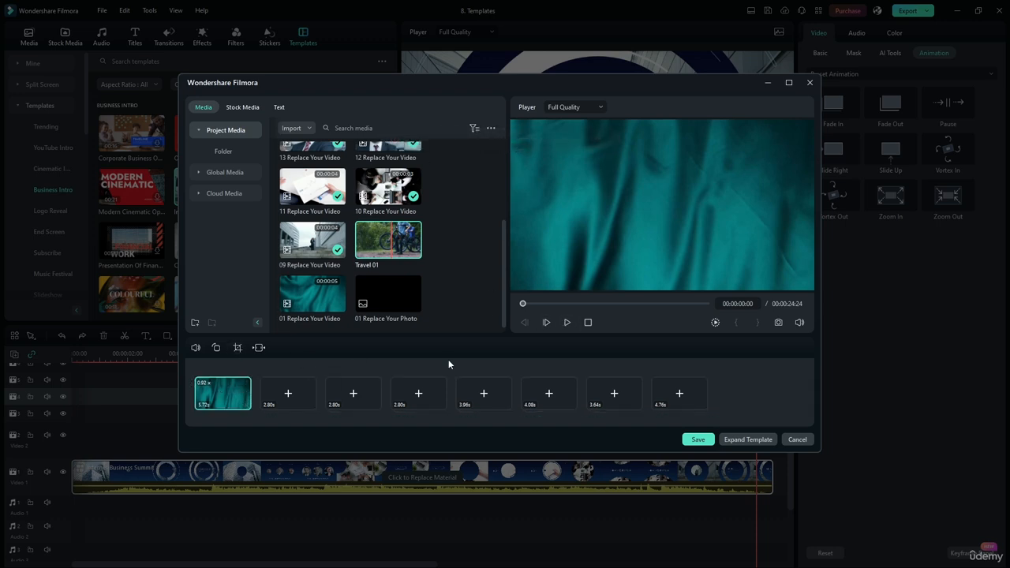
Preview the template with its replaced opening material, pausing along the way up to the guest portraits at 00:00:06:17
click(568, 323)
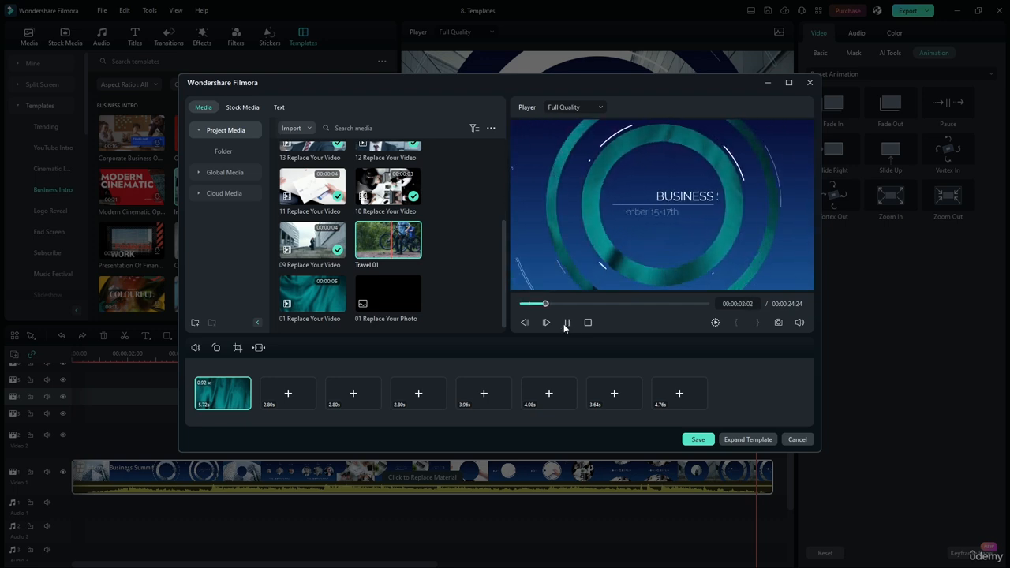
click(567, 323)
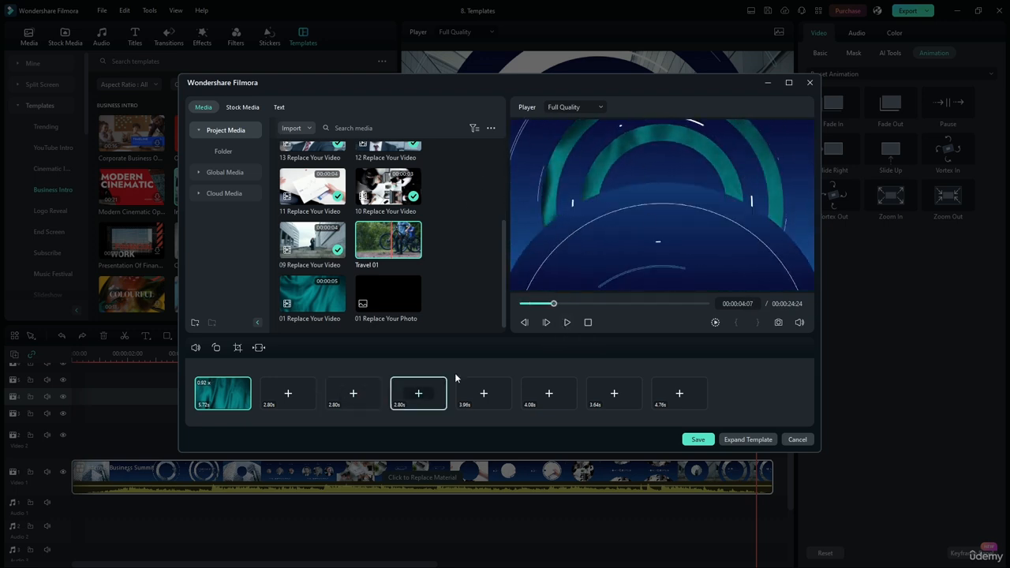
click(567, 323)
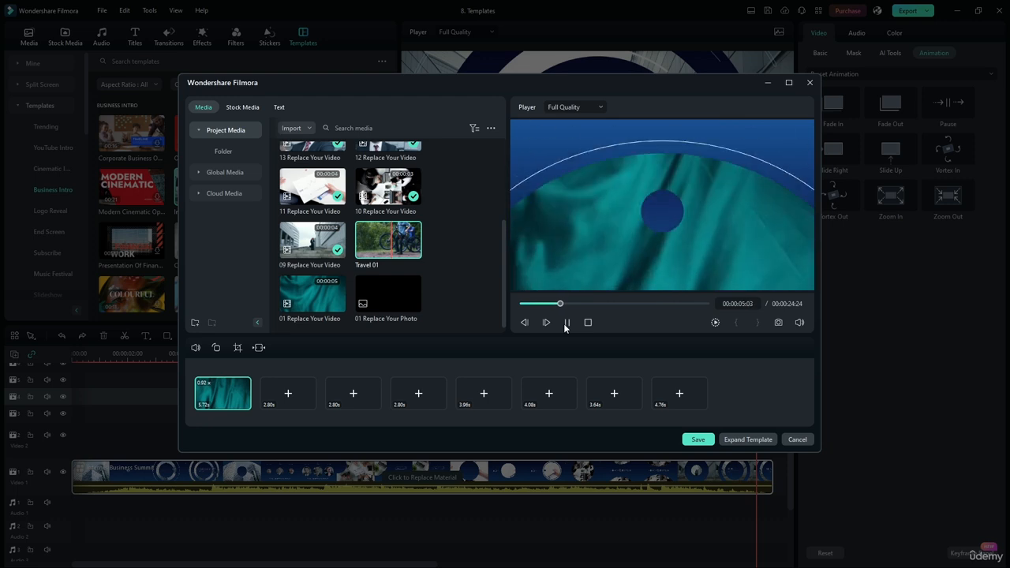
click(567, 323)
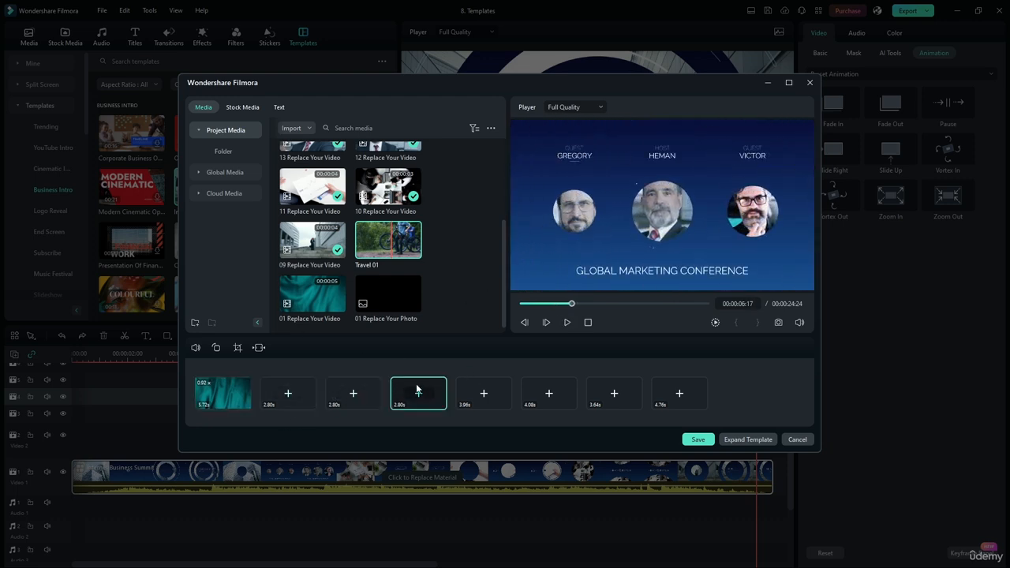
Try to place 12 Replace Your Video in the third placeholder and return the template preview to the start
scroll(446, 264, up, 3)
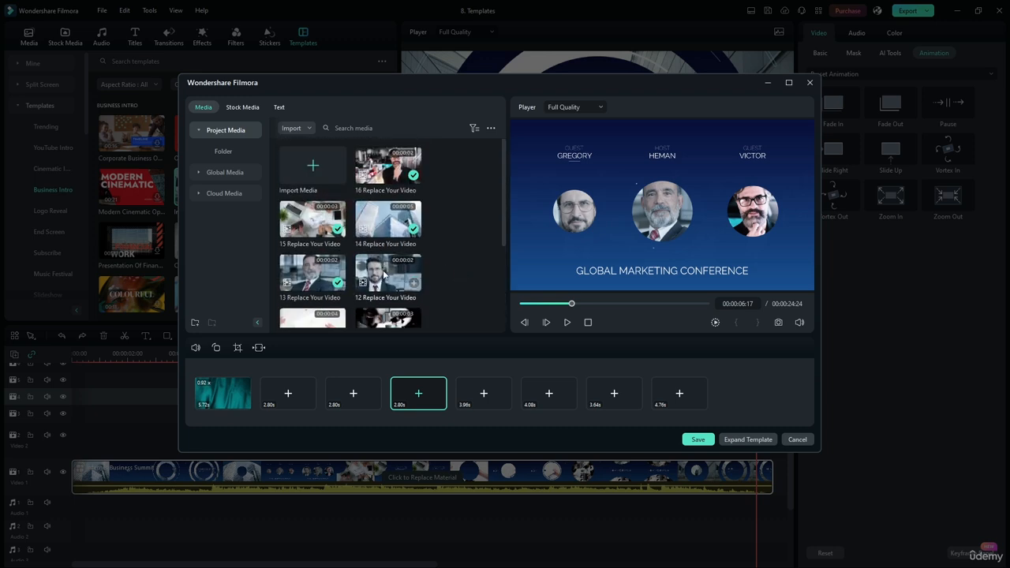
drag(384, 276, 358, 404)
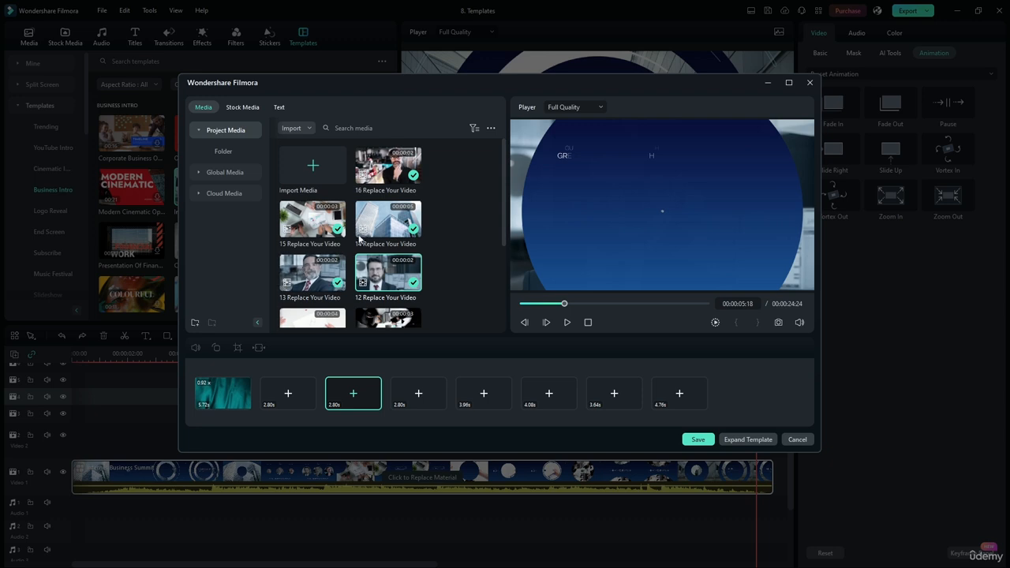
click(522, 303)
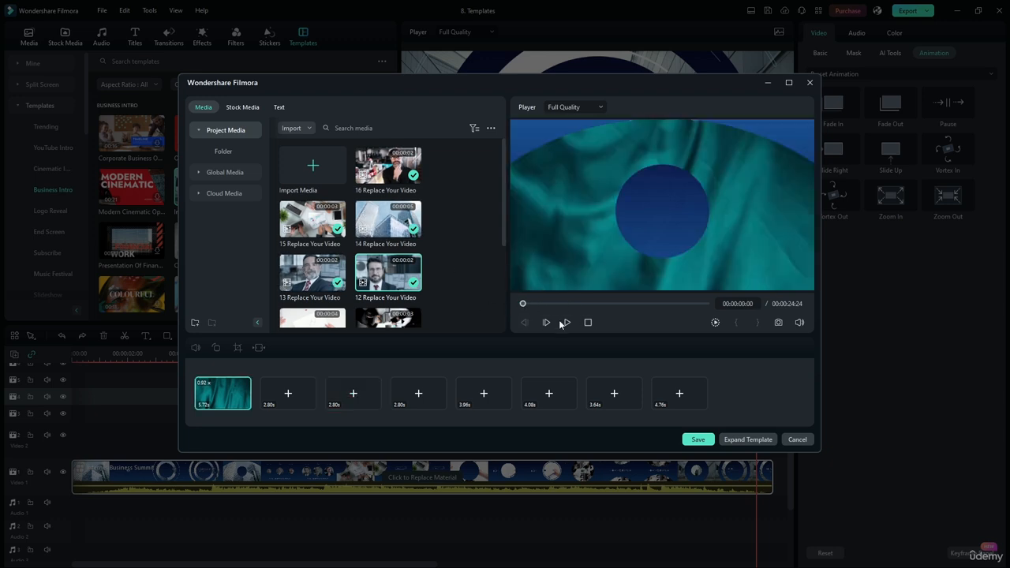
Place 13 Replace Your Video in the third placeholder and preview the guest portraits up to 00:00:07:15
drag(319, 272, 351, 395)
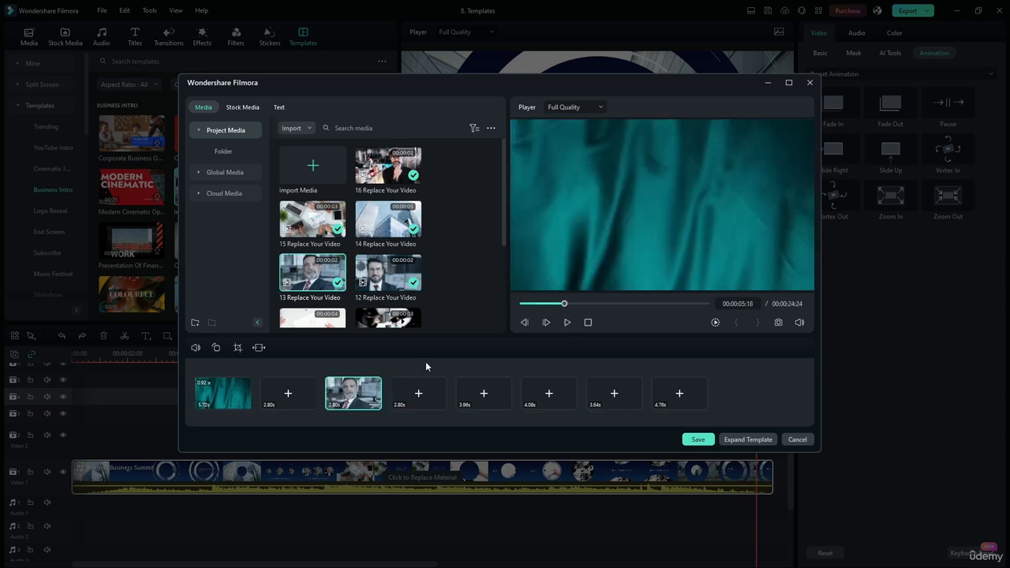
click(571, 323)
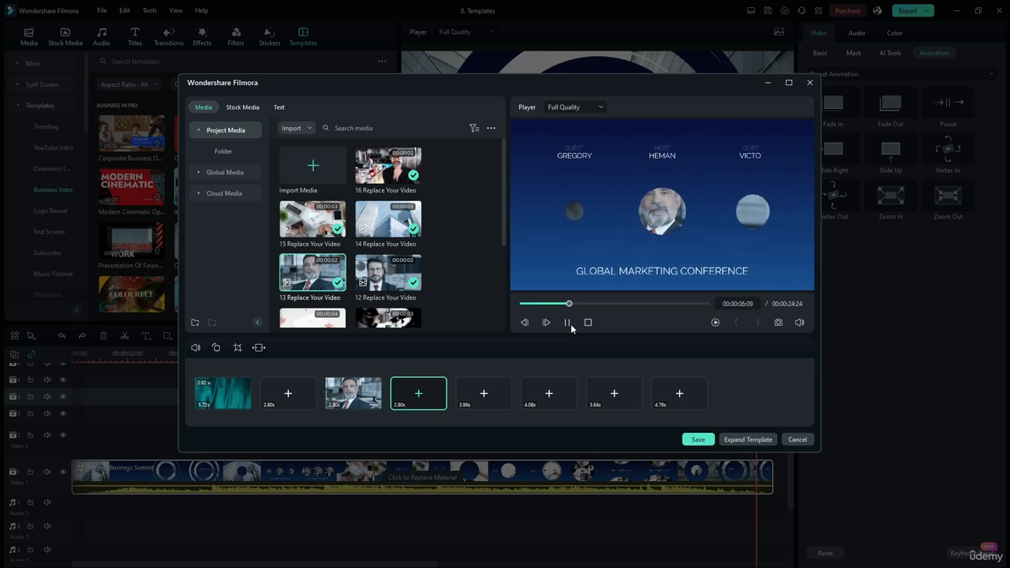
click(569, 323)
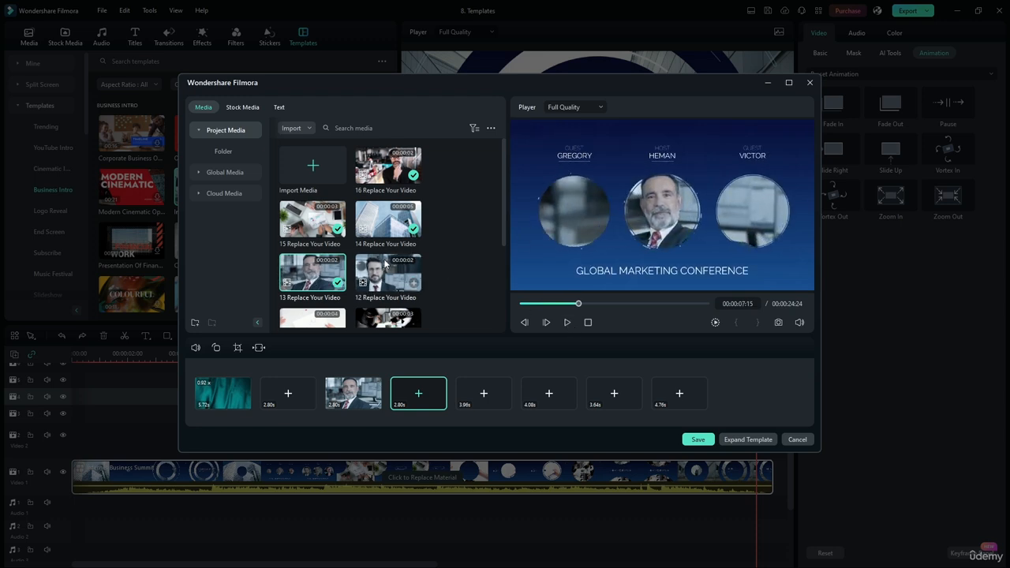
Place 12 Replace Your Video in the second placeholder and preview the template up to 00:00:08:15
drag(387, 273, 288, 393)
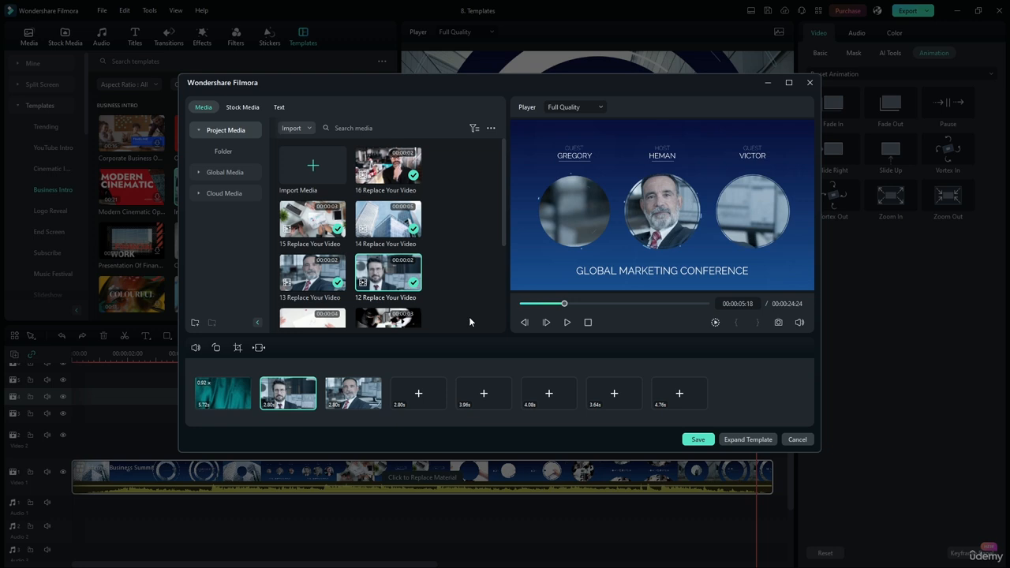
click(568, 322)
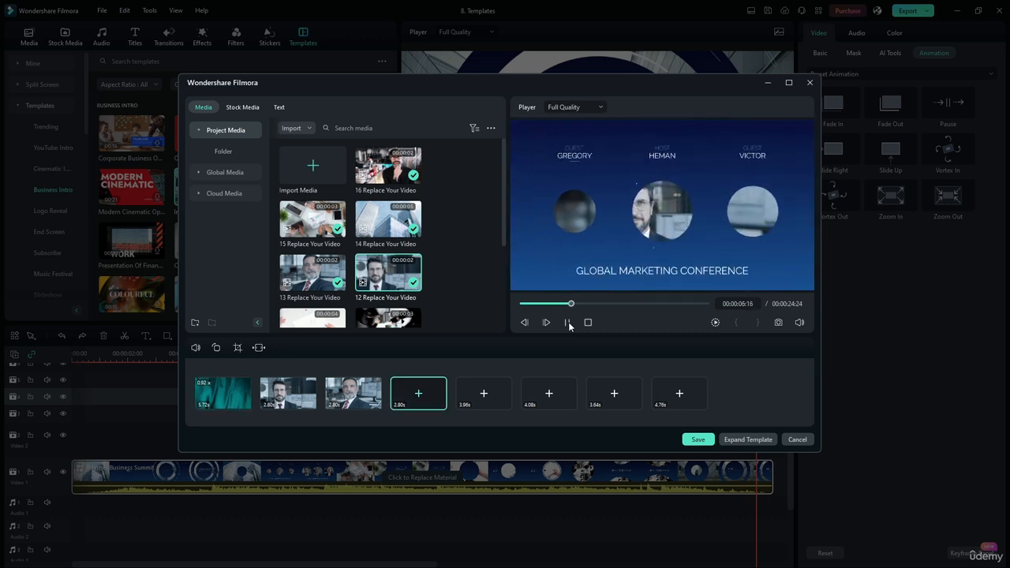
click(569, 322)
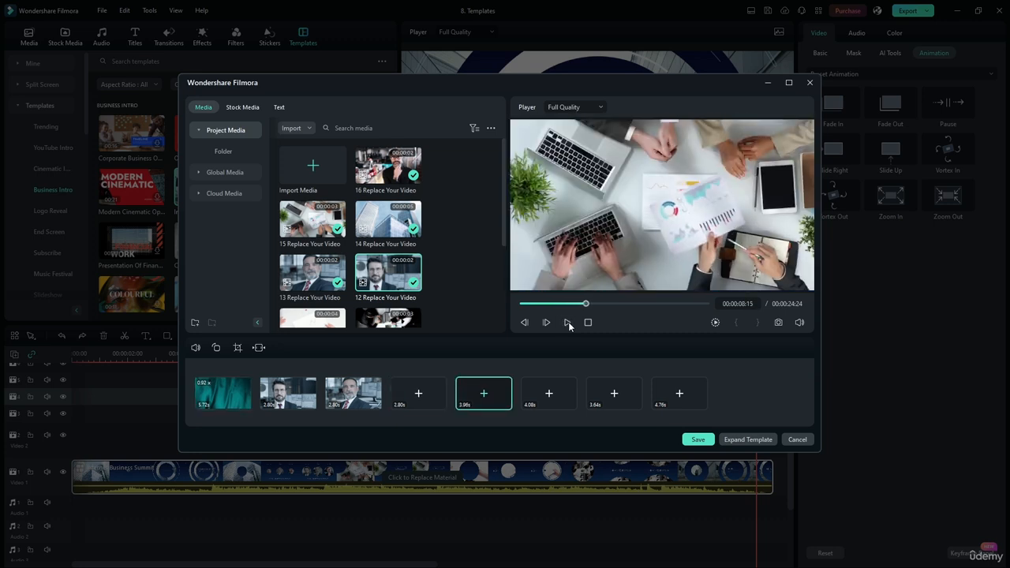
Remove the replacement media from the third, second and first template placeholders
click(376, 382)
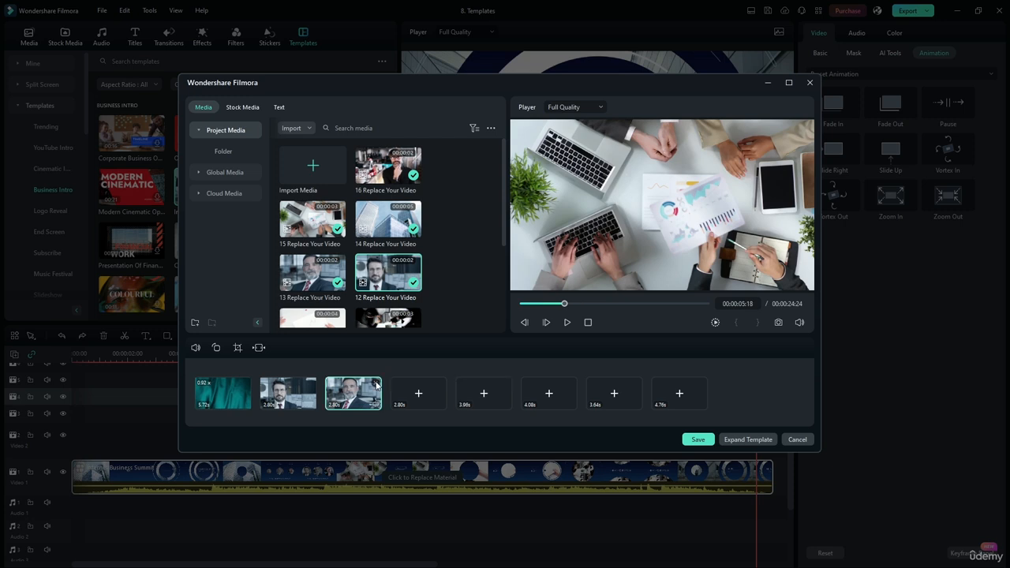
click(312, 382)
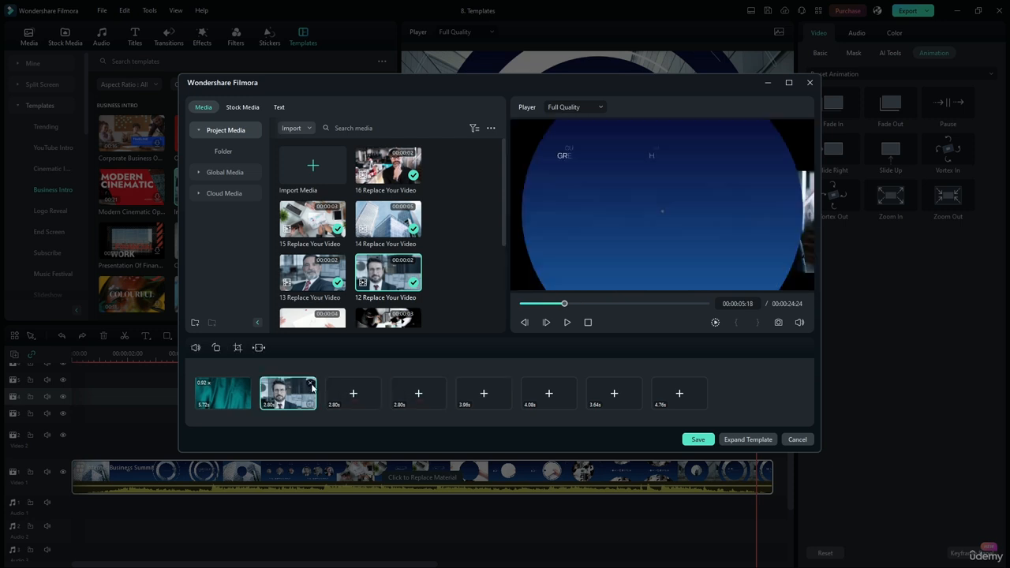
click(247, 383)
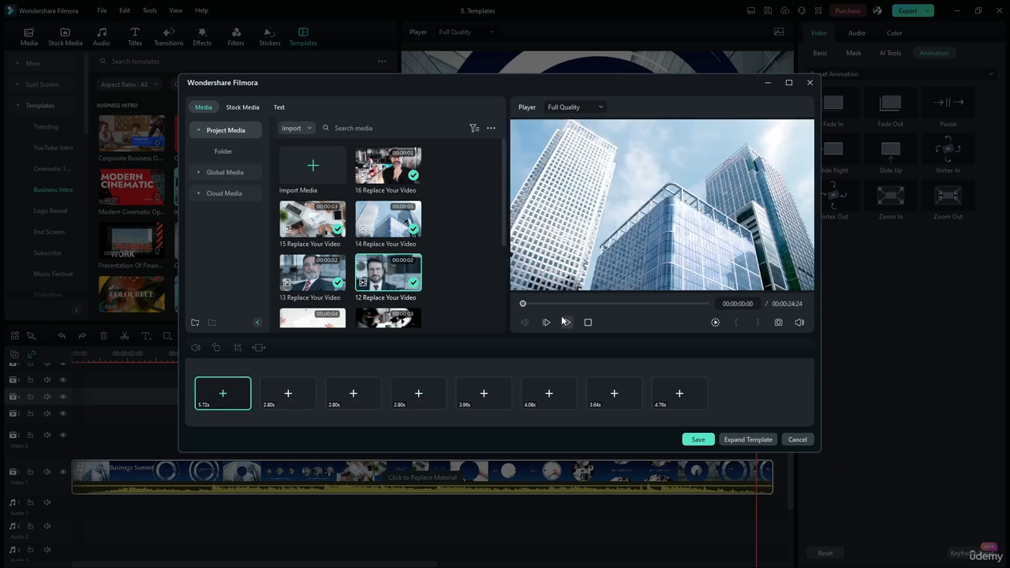
Preview the template's opening up to 00:00:04:07 and close the material replacement without saving the changes
click(568, 322)
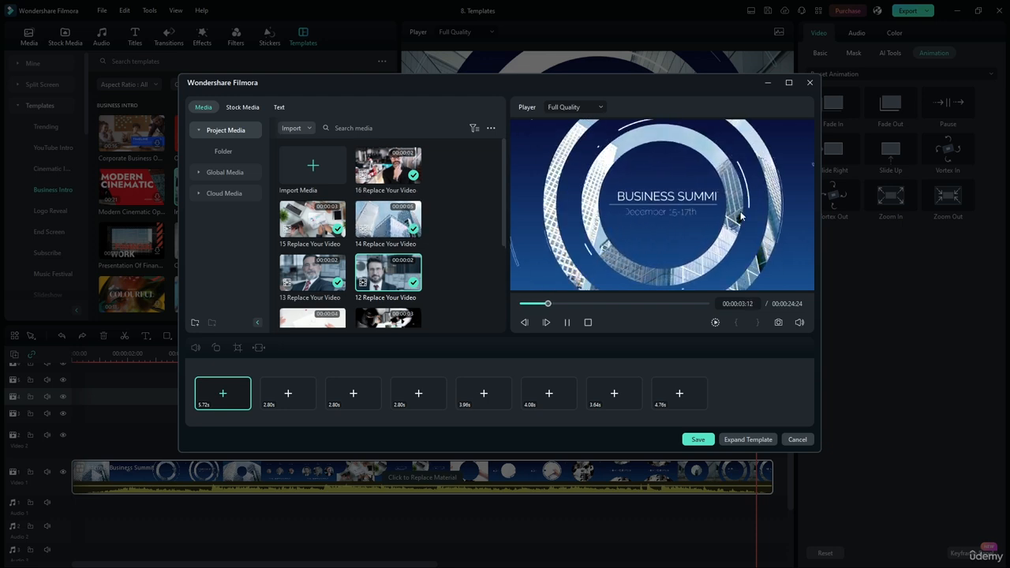
click(567, 322)
click(790, 440)
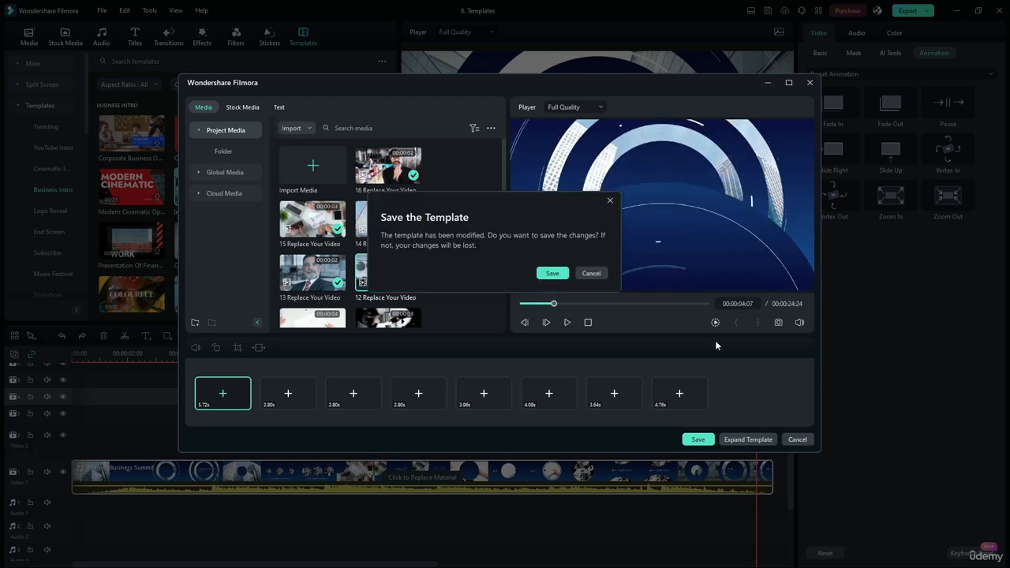
click(588, 273)
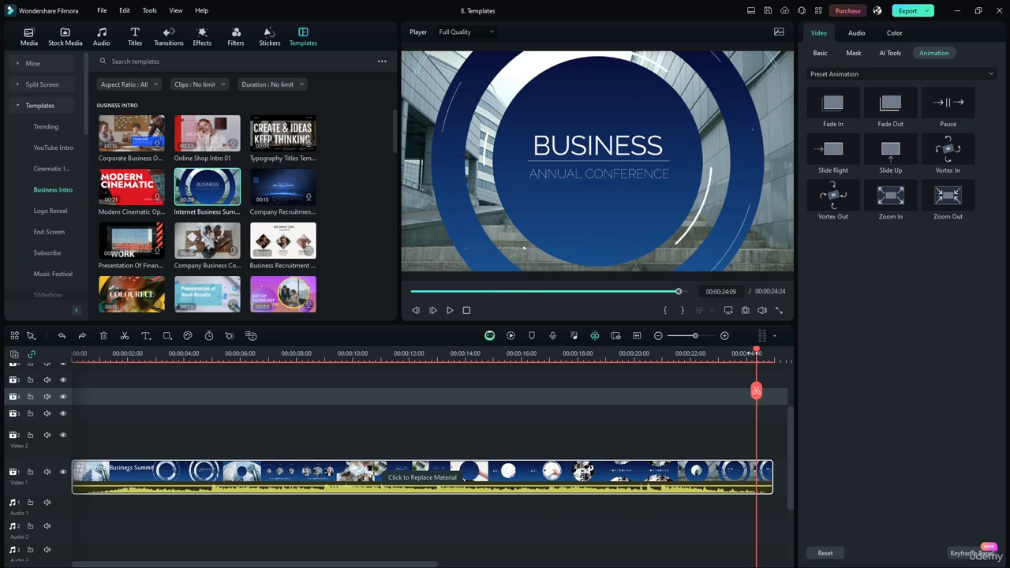
Move the timeline playhead to 00:00:01:18 and look through the Business Intro template collection
drag(758, 355, 120, 340)
scroll(304, 151, down, 10)
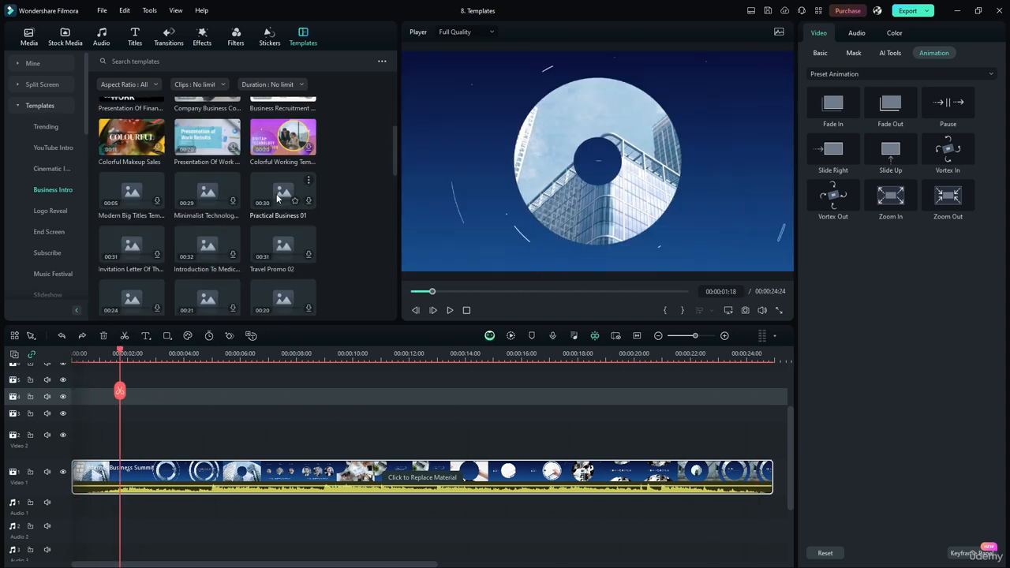
scroll(276, 202, up, 10)
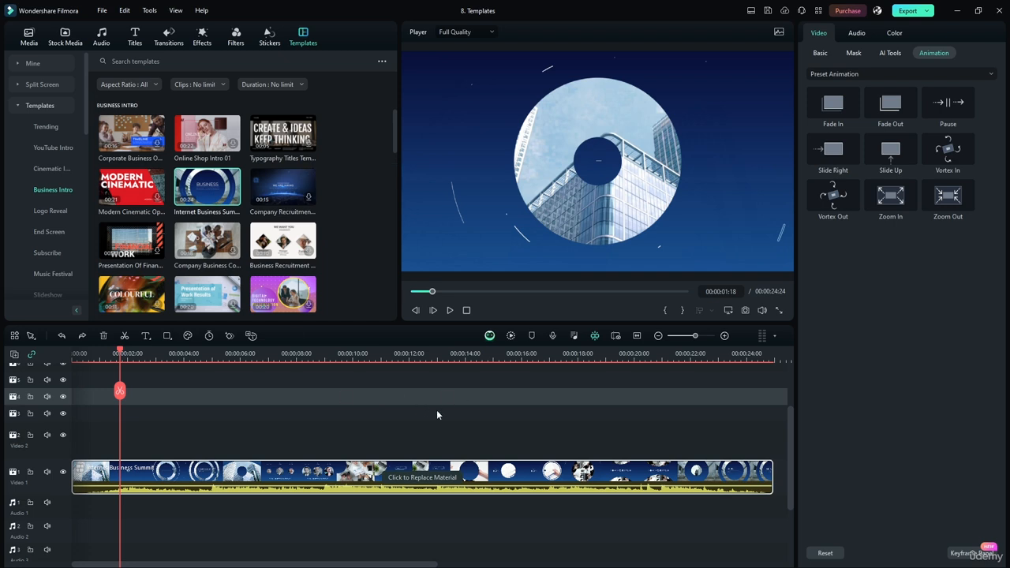
Delete the Internet Business Summit template clip from the Video 1 track
click(473, 423)
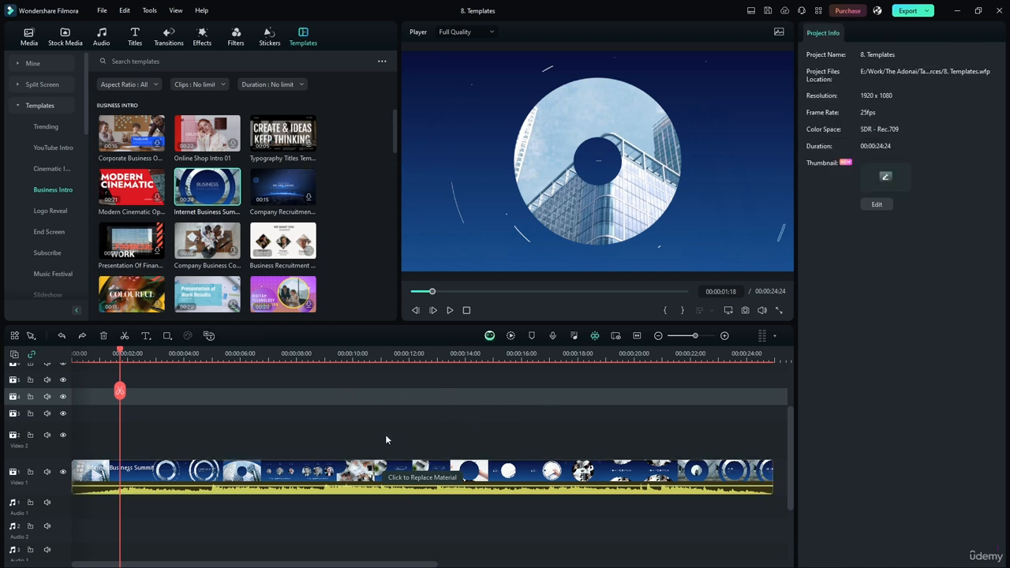
click(430, 466)
key(Delete)
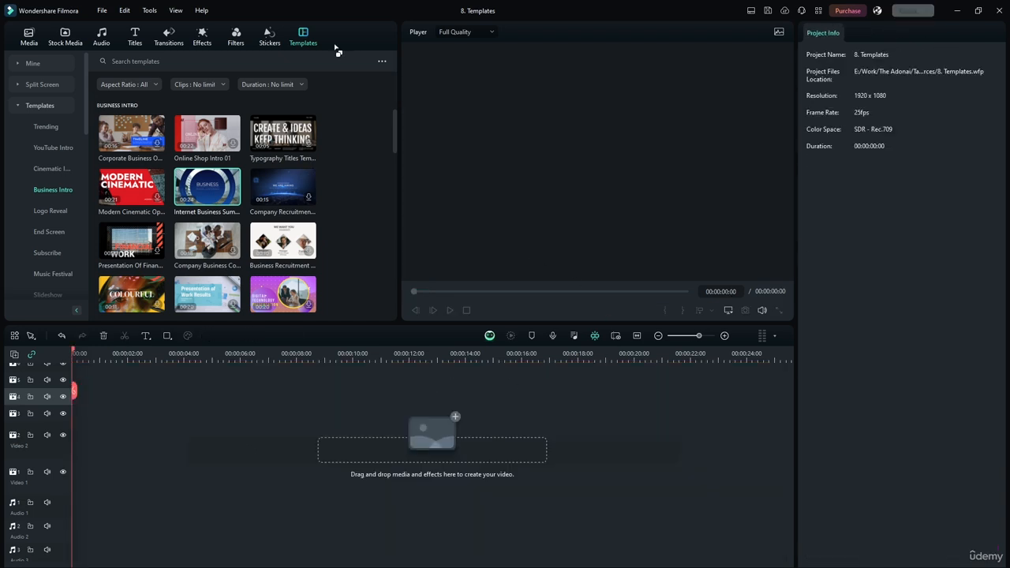
Browse the Basic split-screen templates and add the two-panel Split Screen 4 at the start of the Video 1 track
click(17, 105)
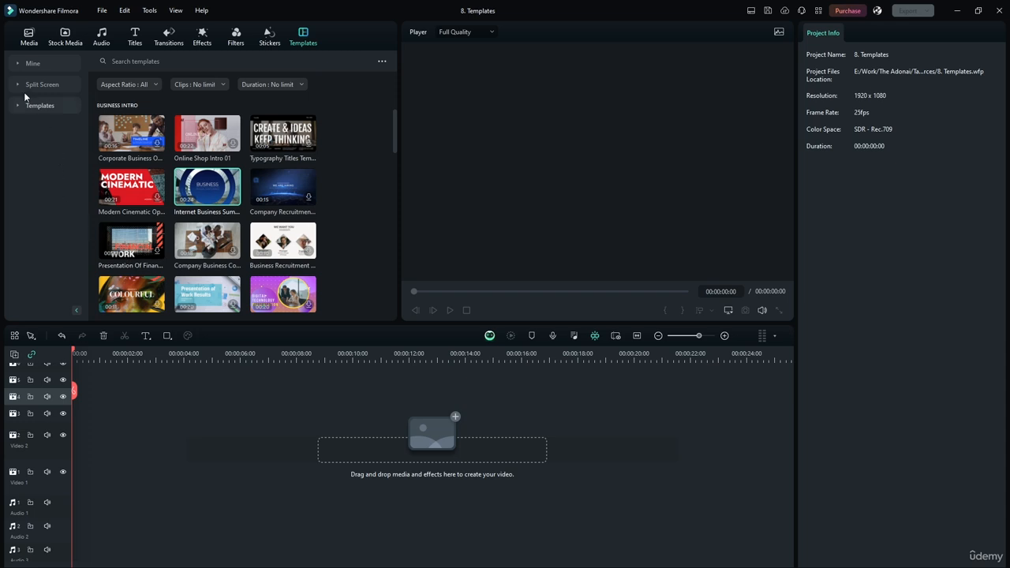
click(17, 86)
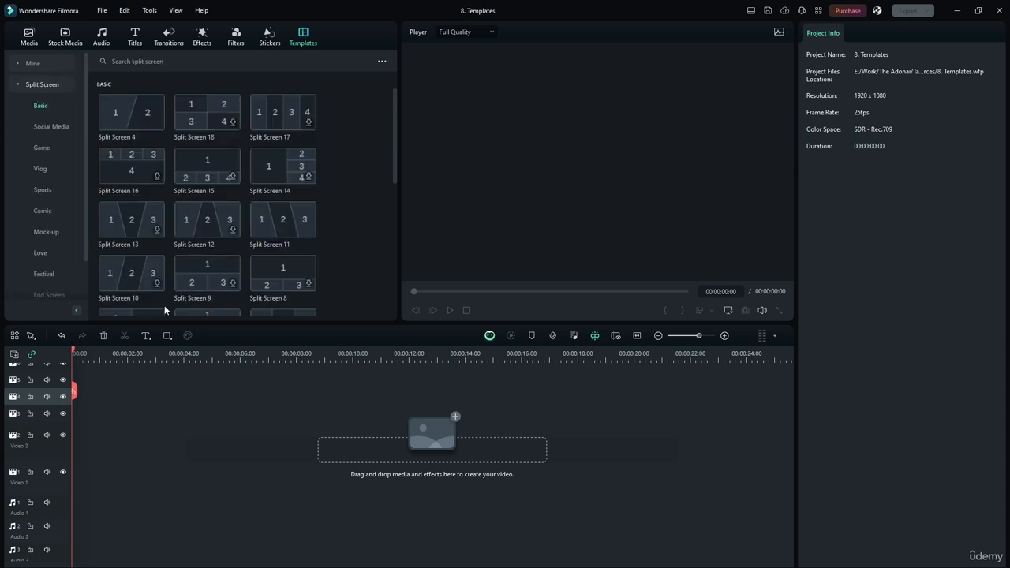
scroll(393, 147, down, 2)
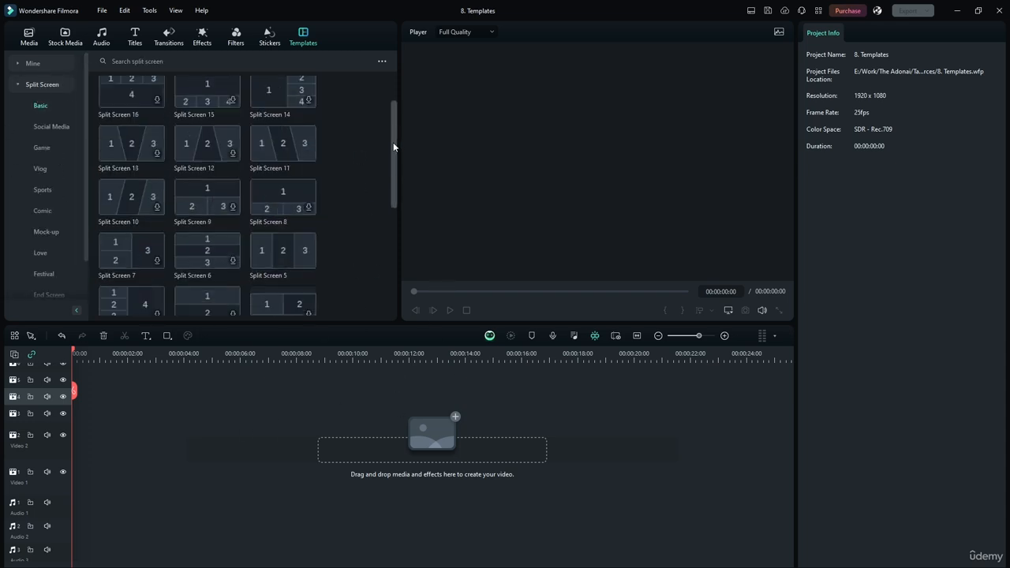
drag(393, 147, 402, 79)
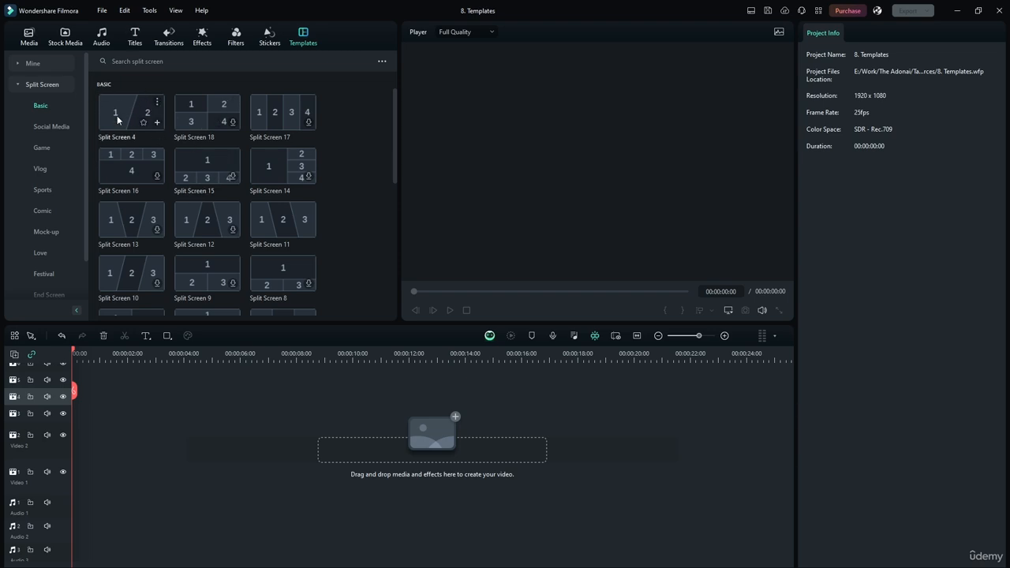
scroll(181, 169, down, 3)
scroll(134, 165, up, 3)
drag(110, 436, 76, 484)
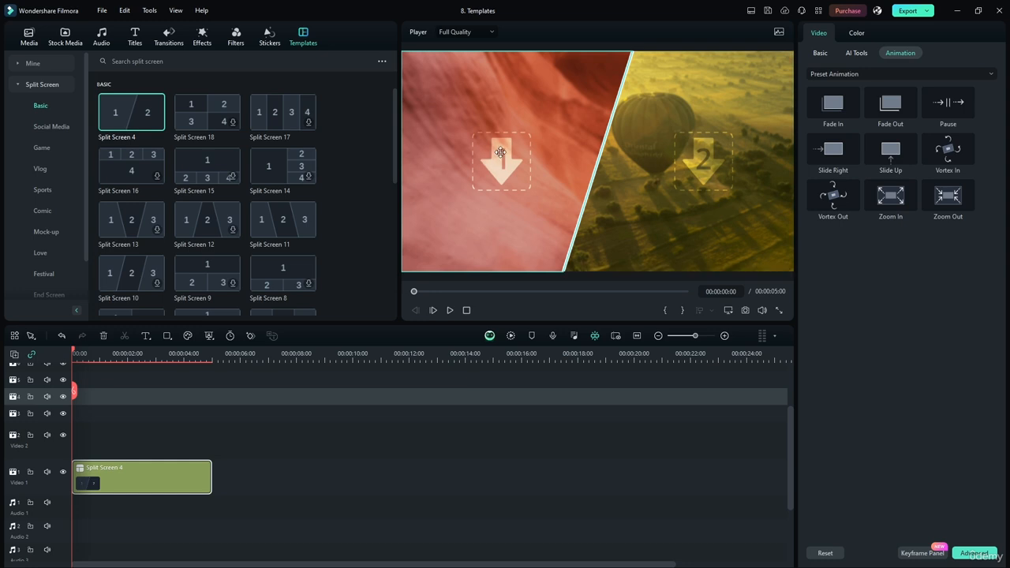
Try shifting the placeholder images inside the two split-screen panels in the preview
mouse_move(529, 149)
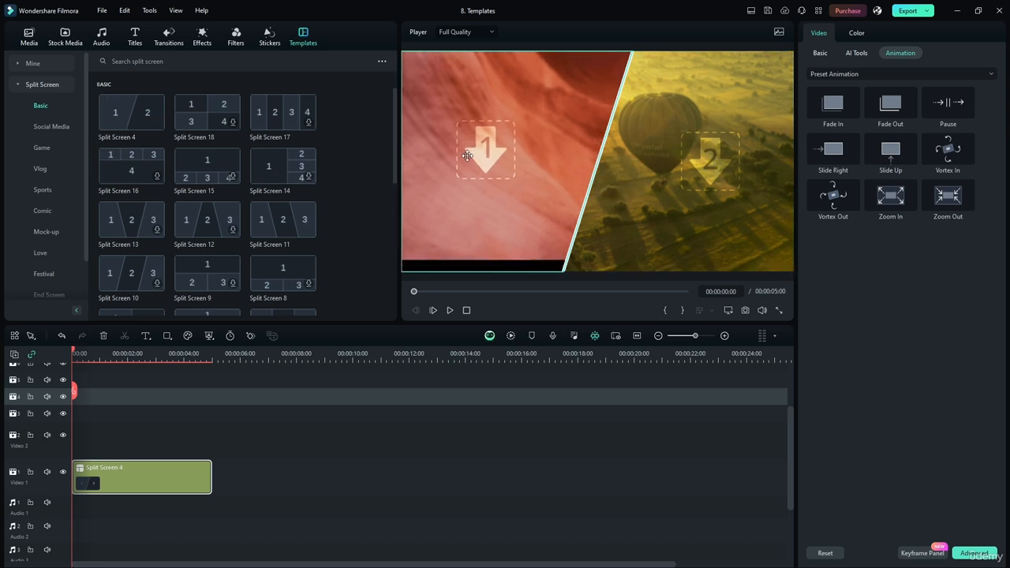
mouse_move(467, 156)
mouse_down()
mouse_move(458, 177)
mouse_move(394, 161)
mouse_move(552, 166)
mouse_up()
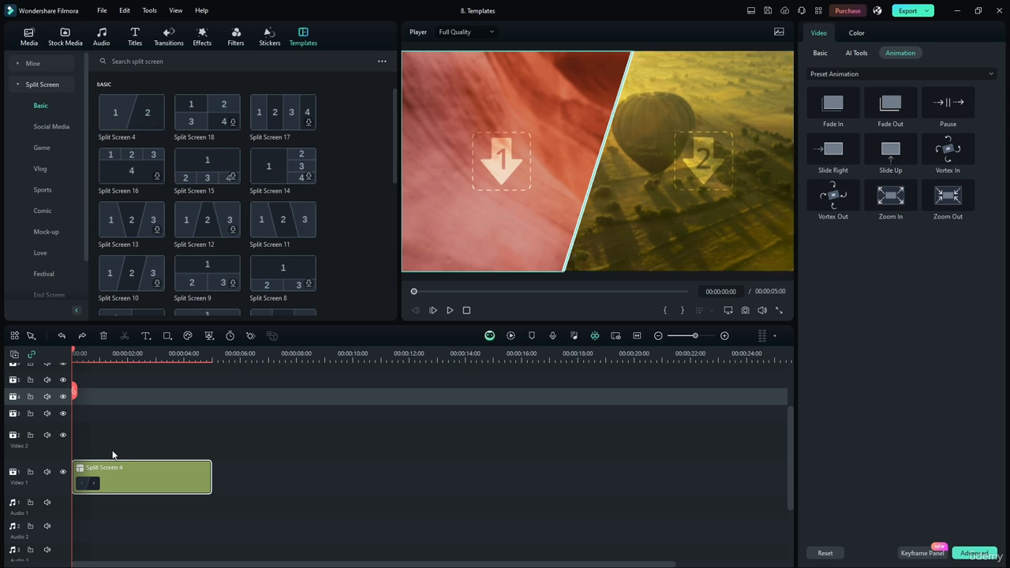
In the advanced edit of Split Screen 4, fill panel 2 with 16 Replace Your Video and panel 1 with 13 Replace Your Video
right_click(171, 479)
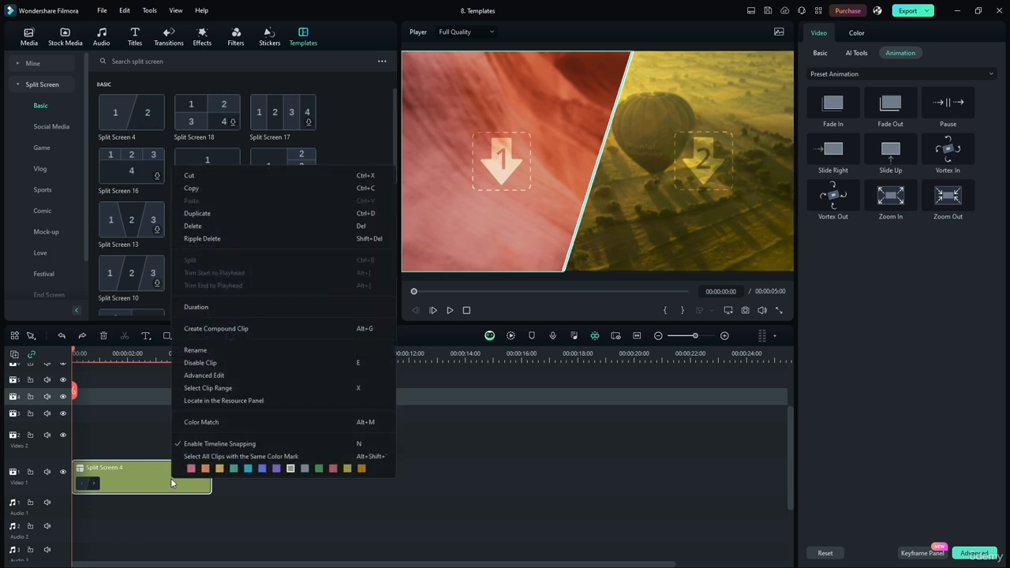
click(209, 375)
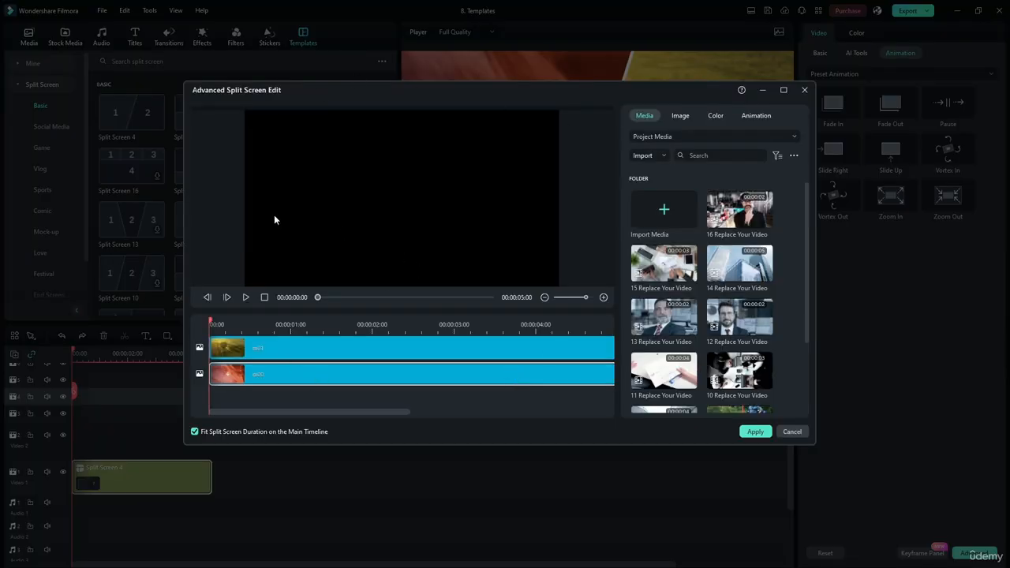
click(246, 297)
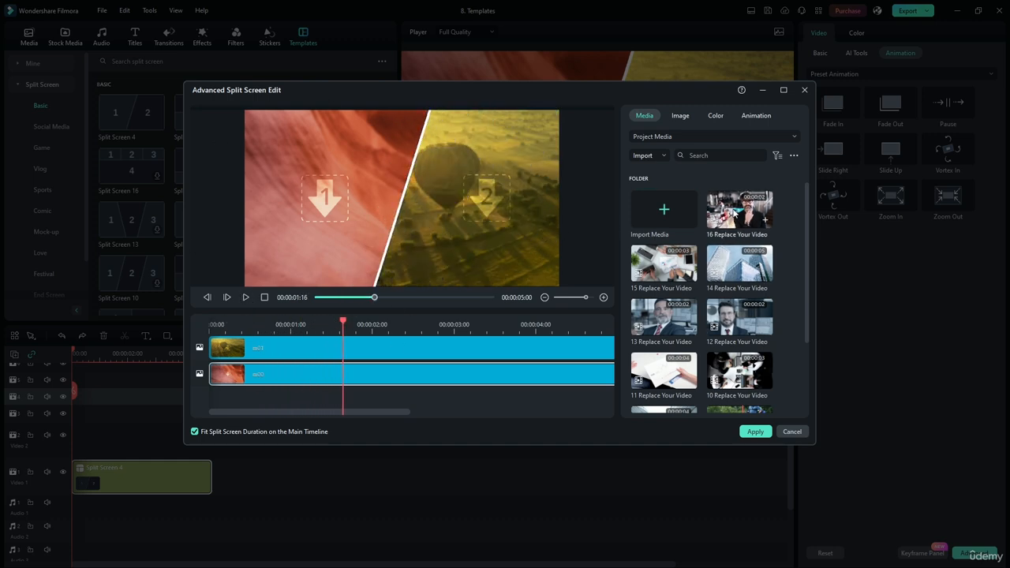
drag(733, 212, 249, 351)
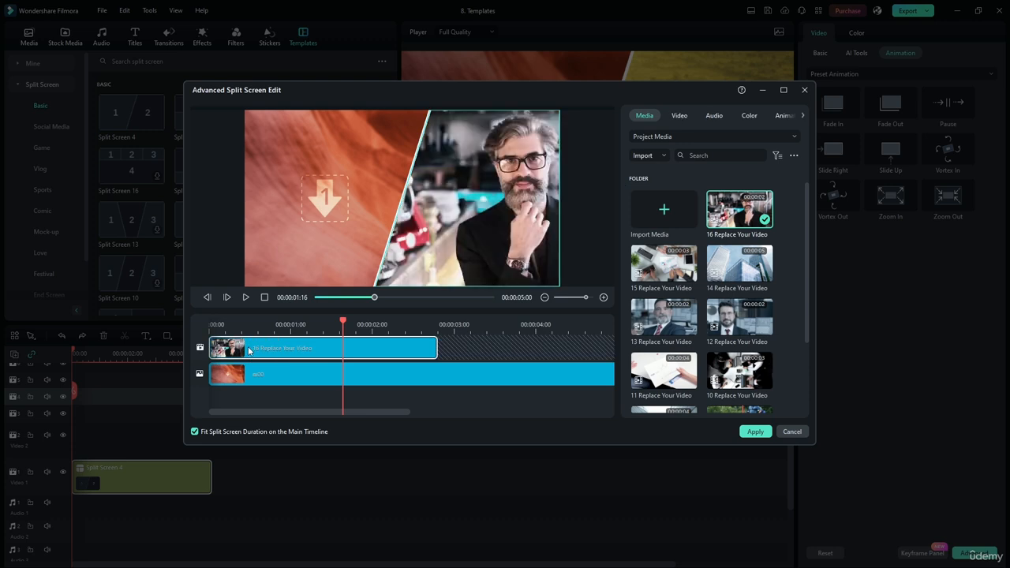
drag(663, 315, 268, 380)
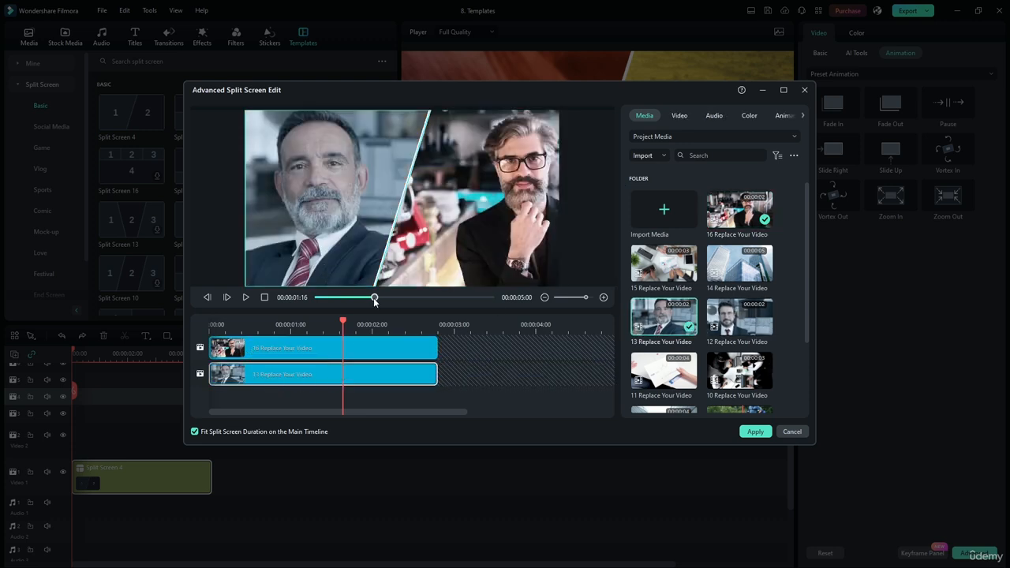
Scale the first panel's video to 112.73% and reposition it to about X -463.57 px, Y -38.57 px
click(341, 221)
click(681, 116)
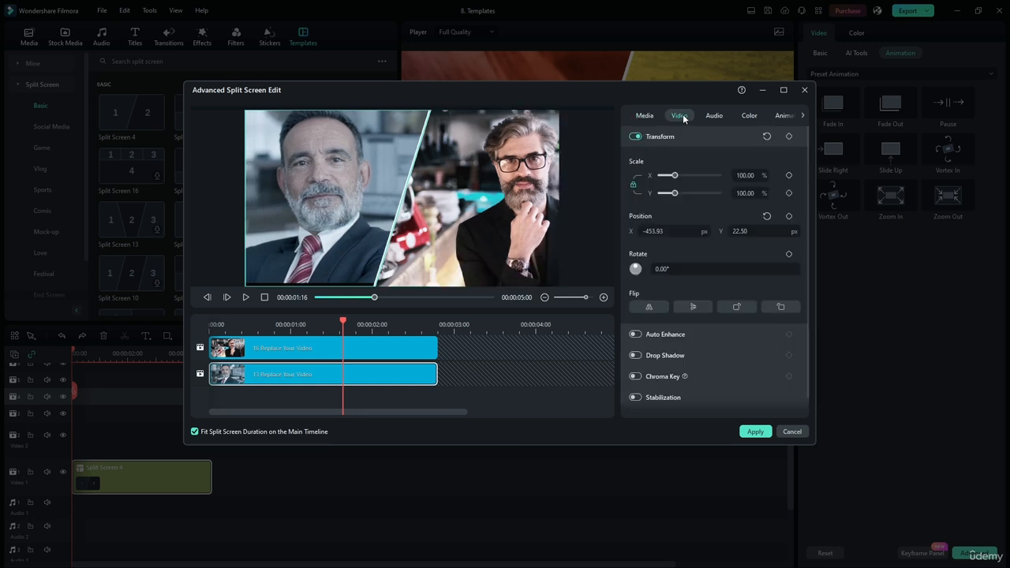
drag(675, 175, 678, 176)
mouse_move(341, 196)
mouse_down()
mouse_move(340, 205)
mouse_move(333, 196)
mouse_up()
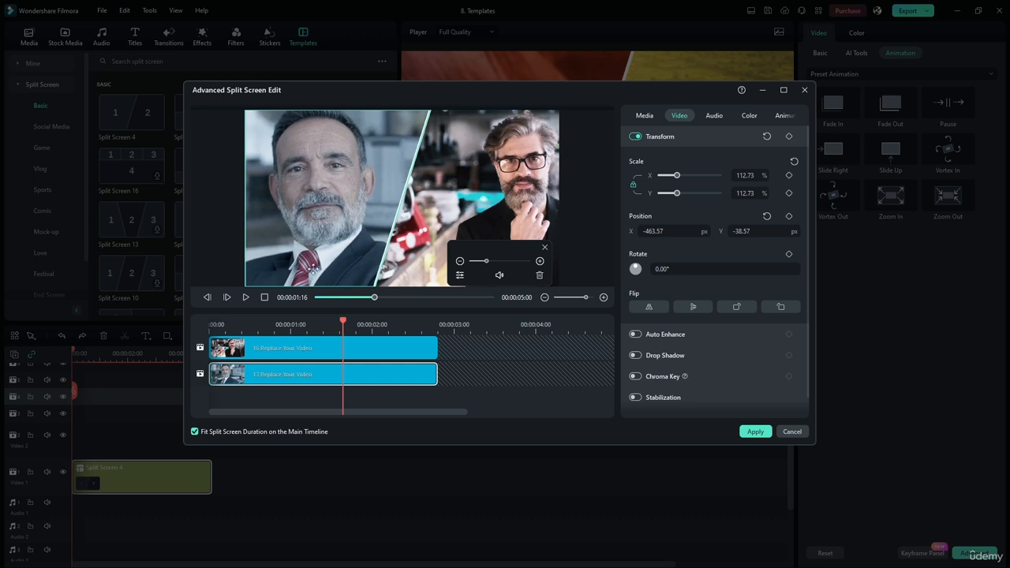
Reposition the second panel's video so the man's portrait sits centred within its slanted frame
click(490, 205)
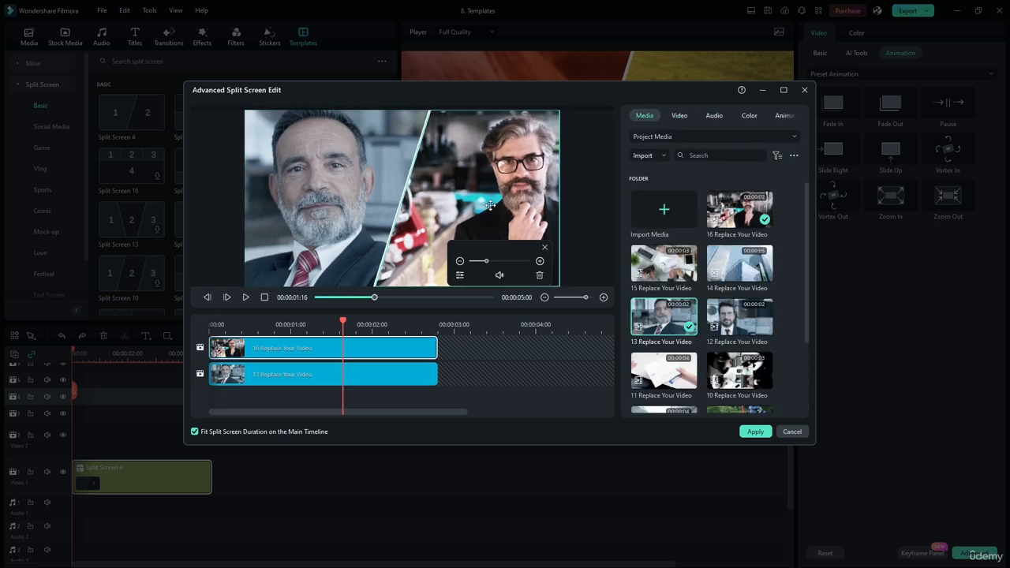
drag(490, 205, 449, 201)
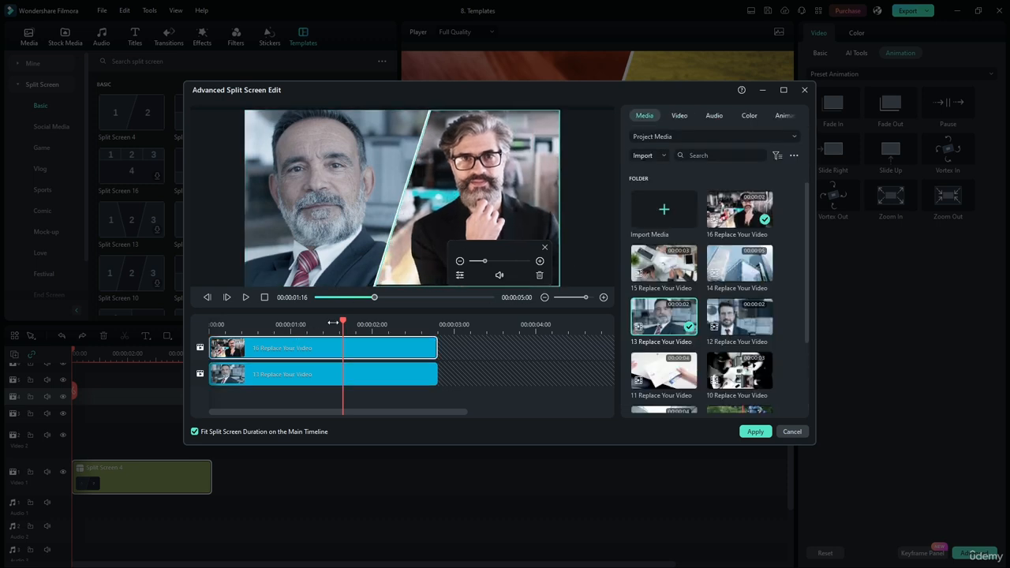
Preview the edited split screen from its start and apply the advanced edit to the timeline clip
drag(333, 322, 186, 327)
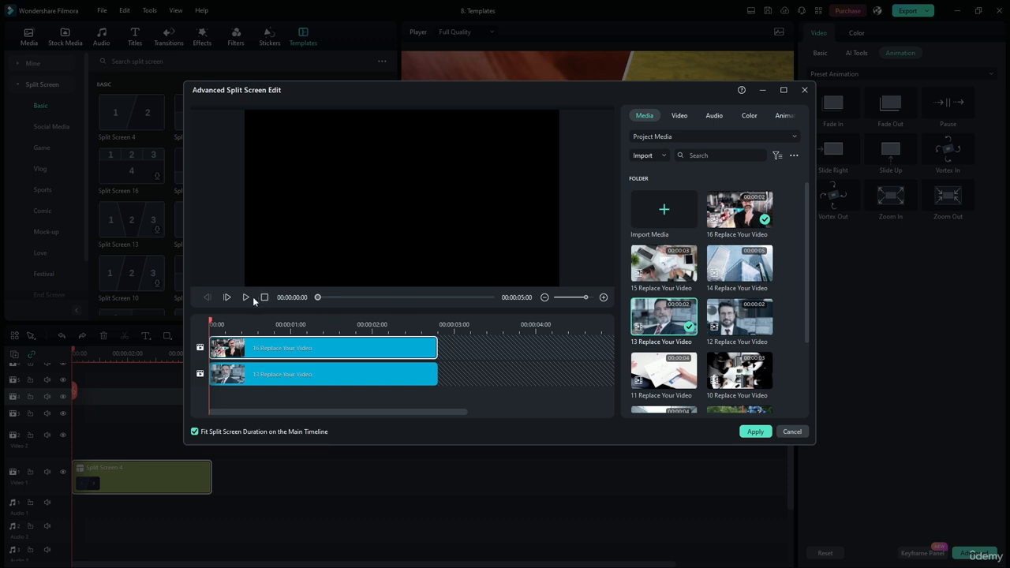
click(247, 296)
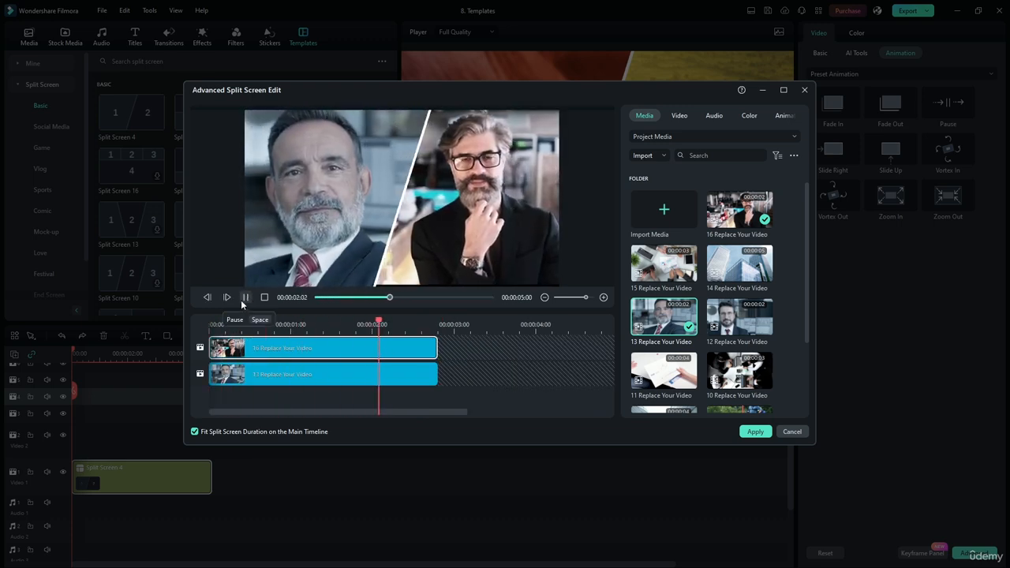
click(750, 432)
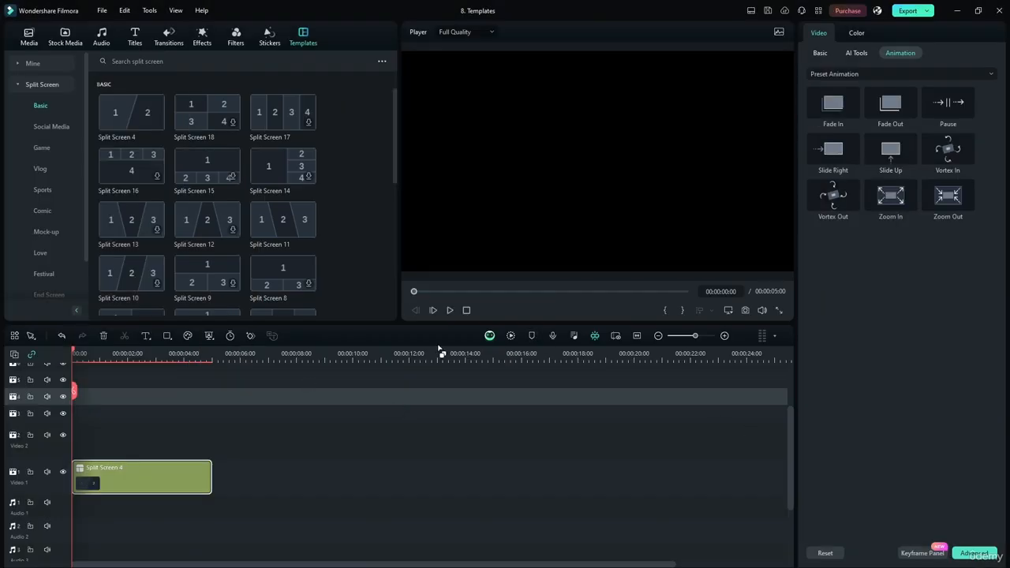
Add the Fade transition from Fade&Dissolve to the end of the Split Screen 4 clip
click(164, 33)
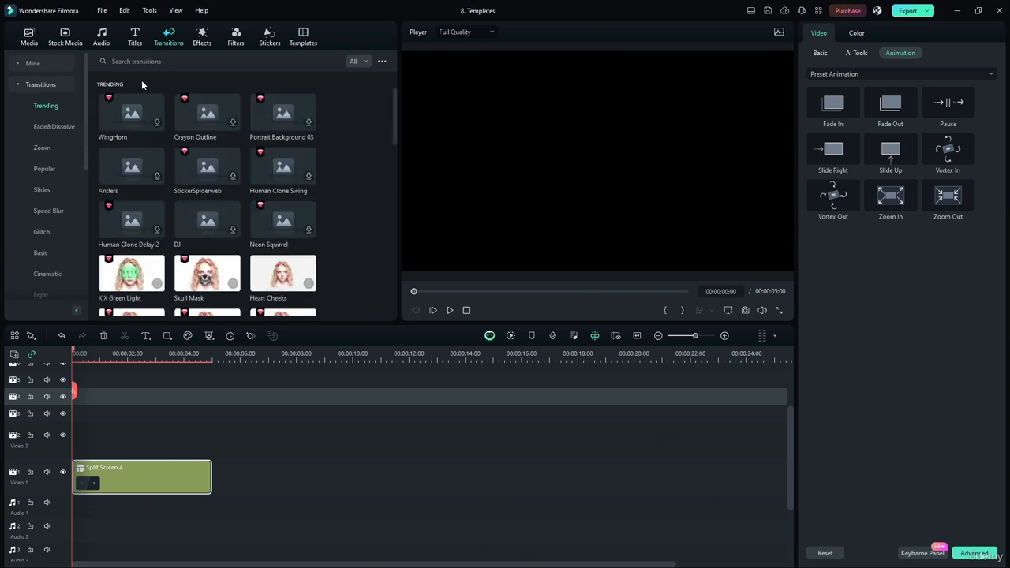
click(57, 126)
drag(146, 119, 204, 475)
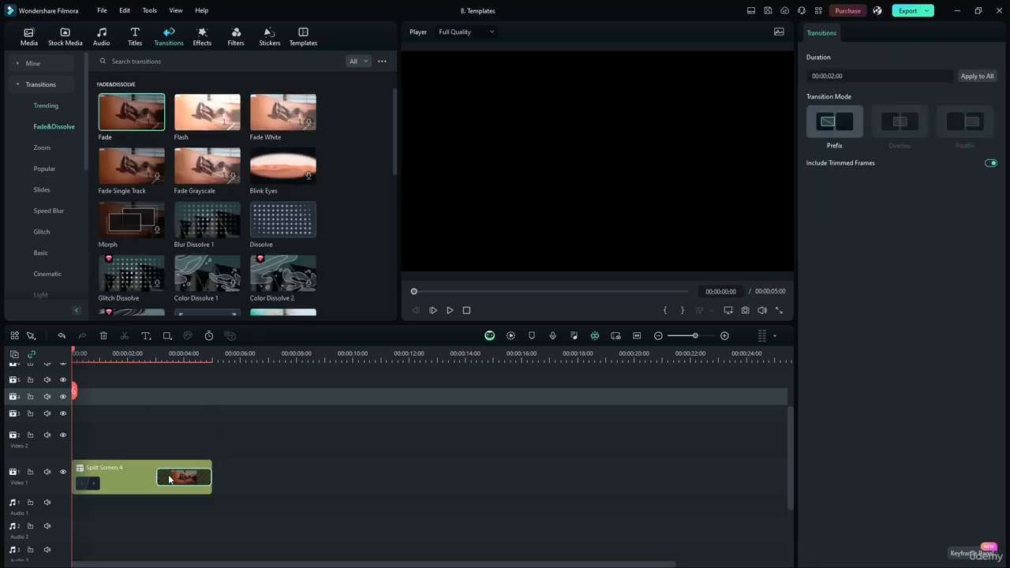
Set the Fade transition's duration to 1 second and preview the clip
click(850, 74)
click(835, 76)
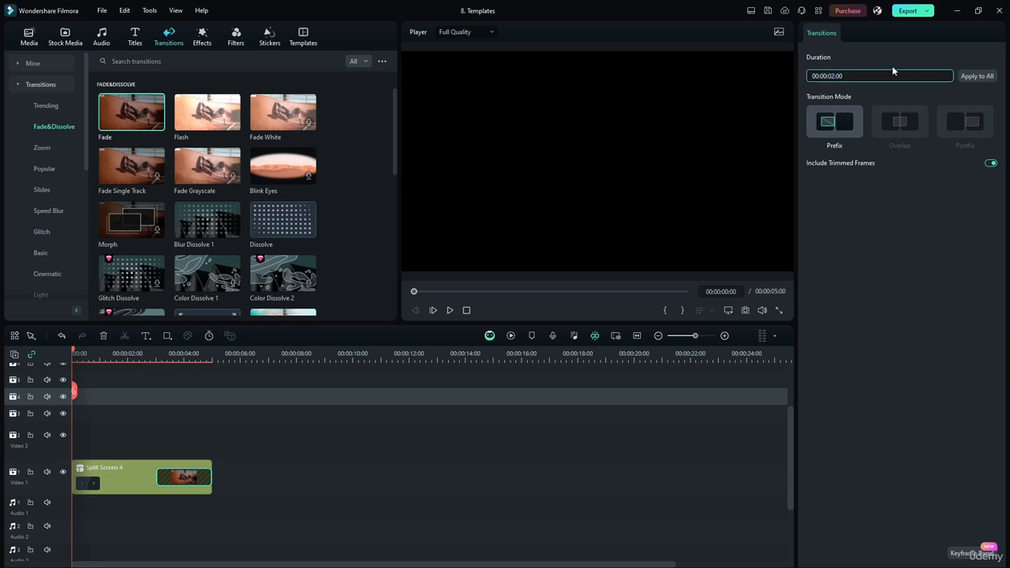
key(BackSpace)
text(1)
click(977, 80)
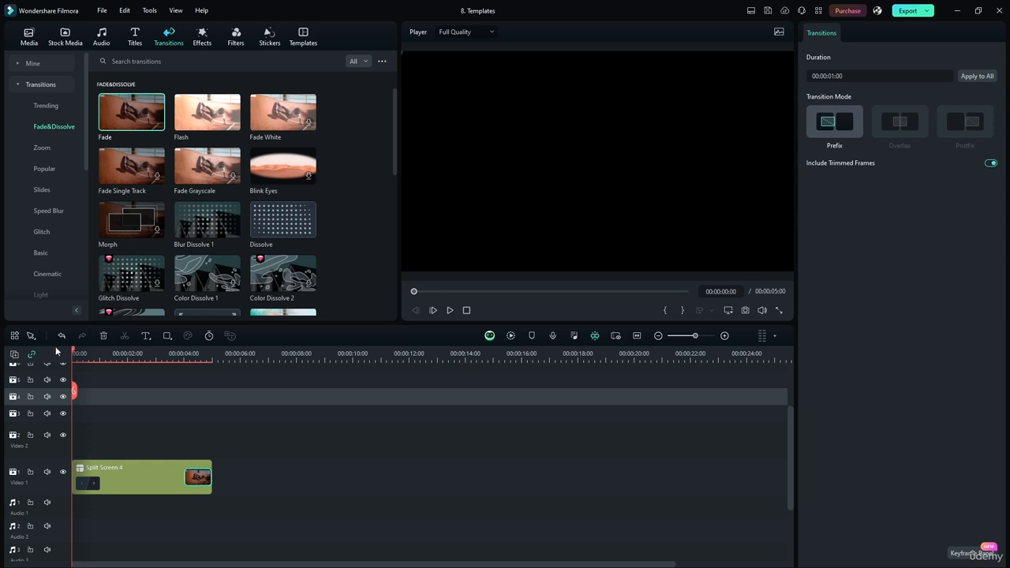
click(447, 311)
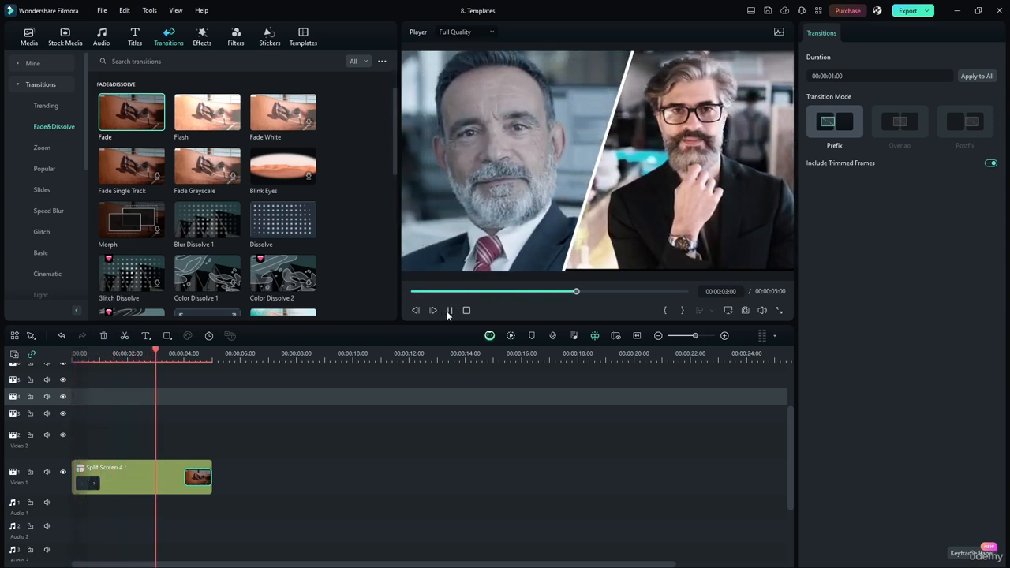
click(447, 311)
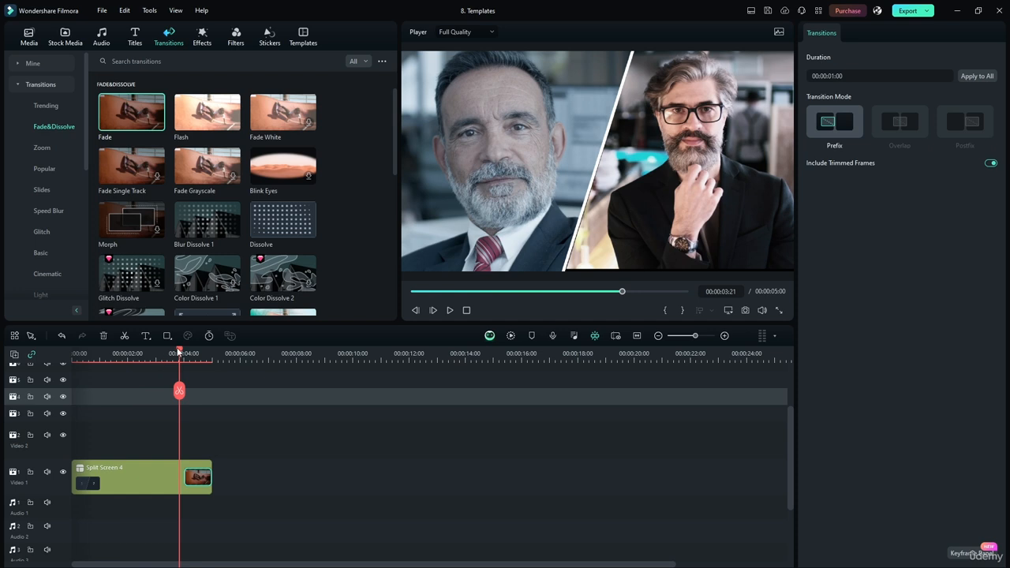
Lengthen the Fade transition on the timeline to 00:00:02:14 and preview the clip from its start
drag(179, 352, 140, 347)
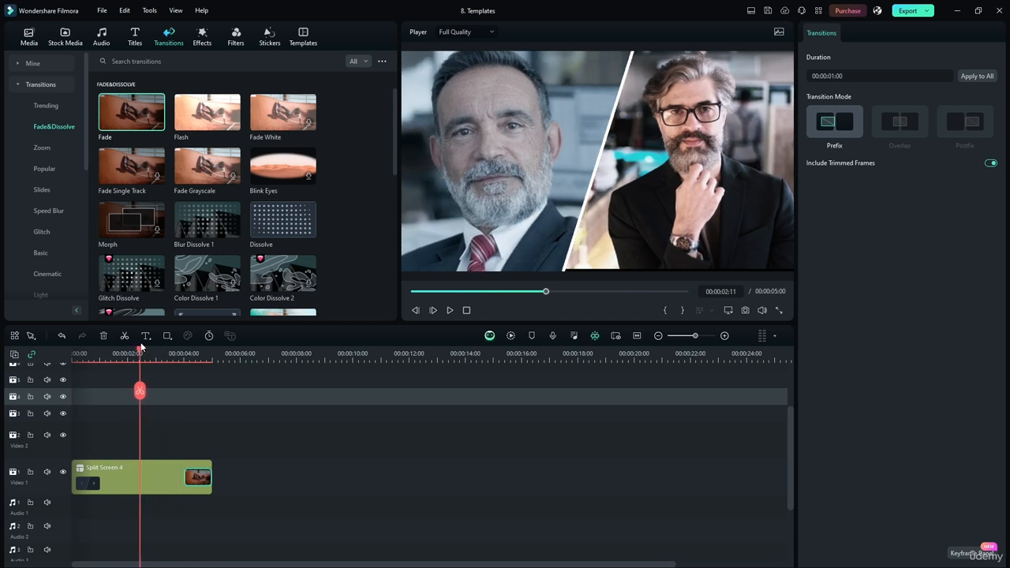
drag(185, 475, 141, 475)
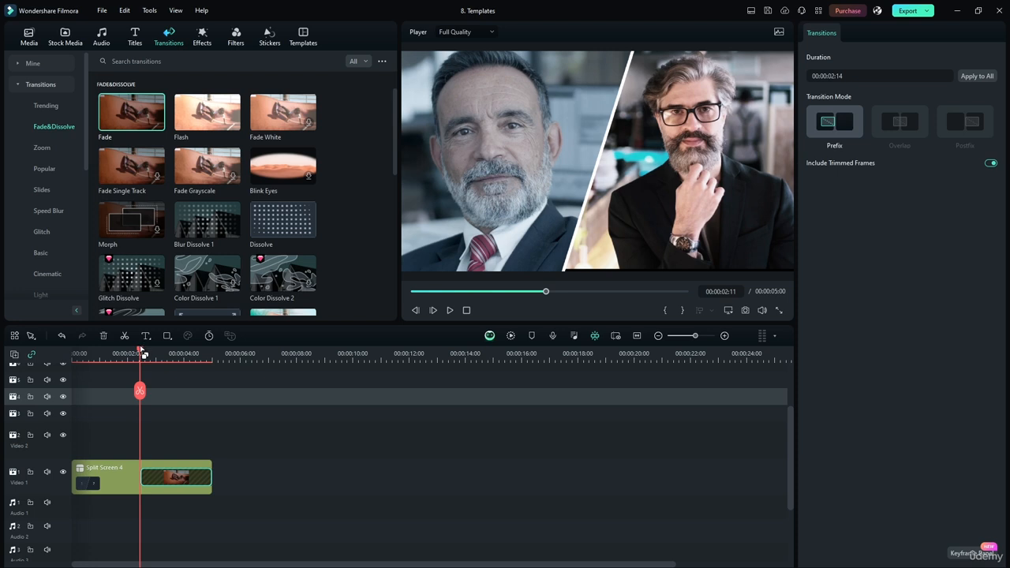
key(Home)
click(450, 310)
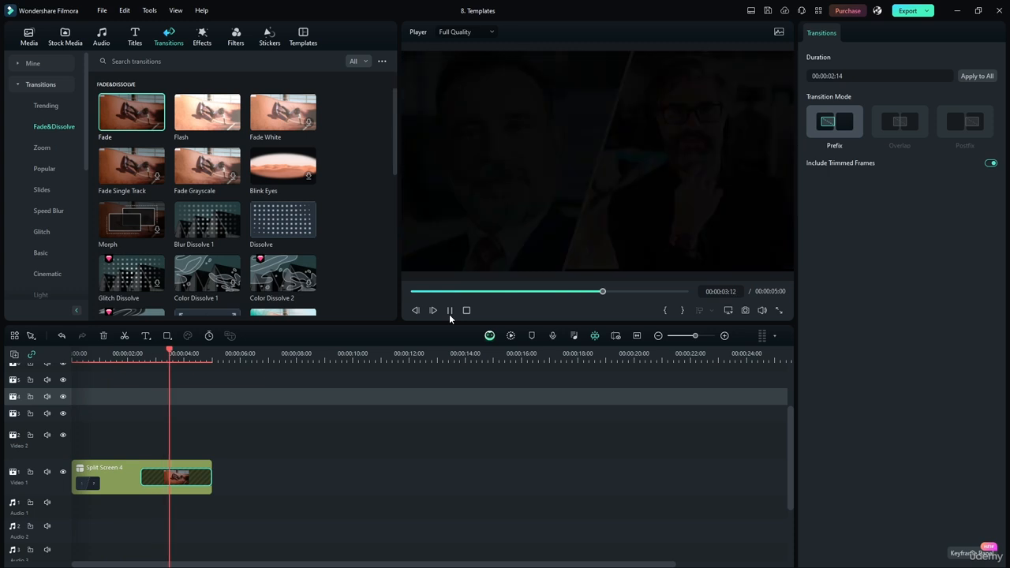
key(space)
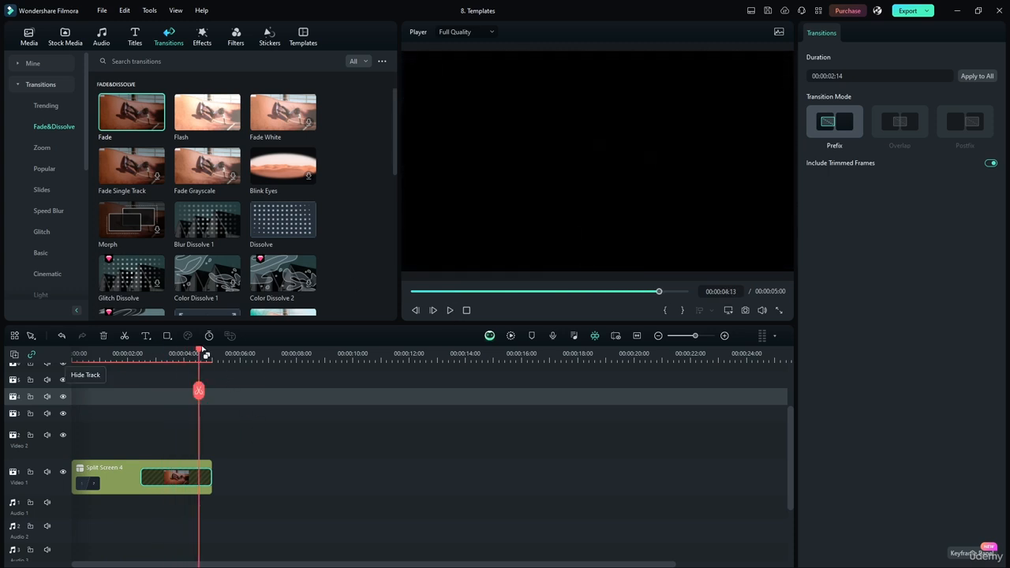
key(Home)
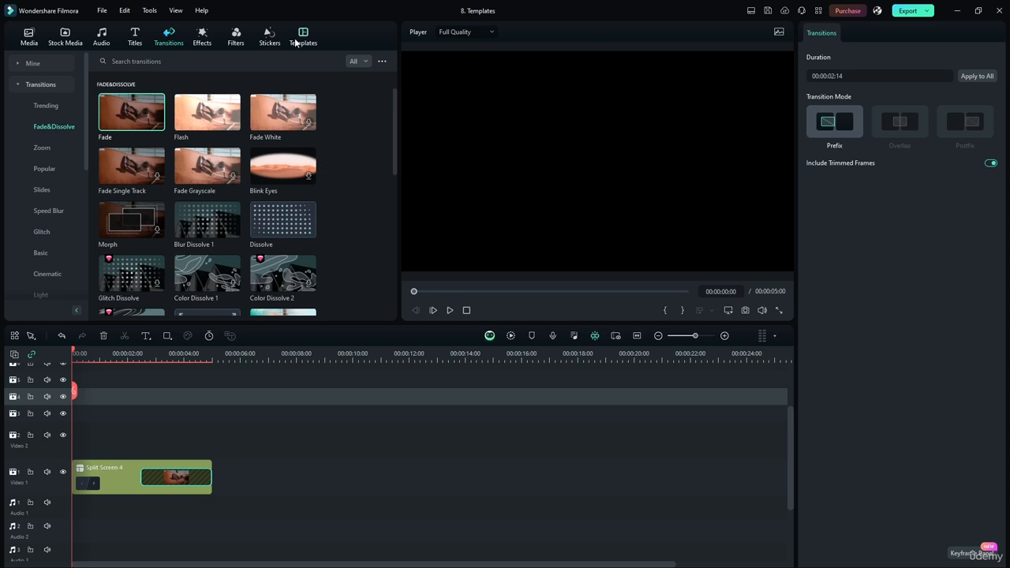
Delete the Split Screen 4 clip and place the Basic template Split Screen 5 at the start of the Video 1 track
click(300, 37)
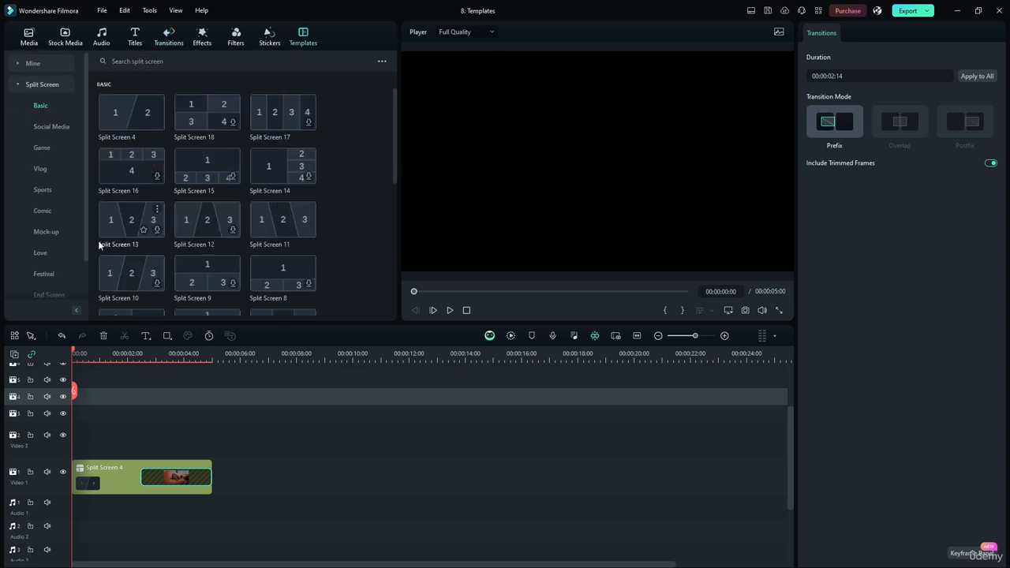
click(126, 469)
key(Delete)
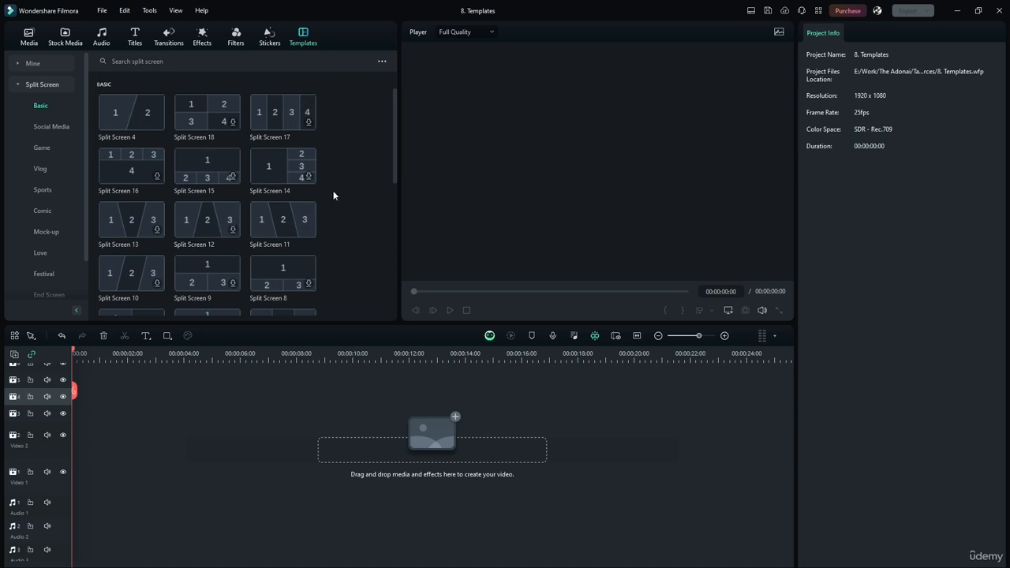
drag(393, 143, 397, 168)
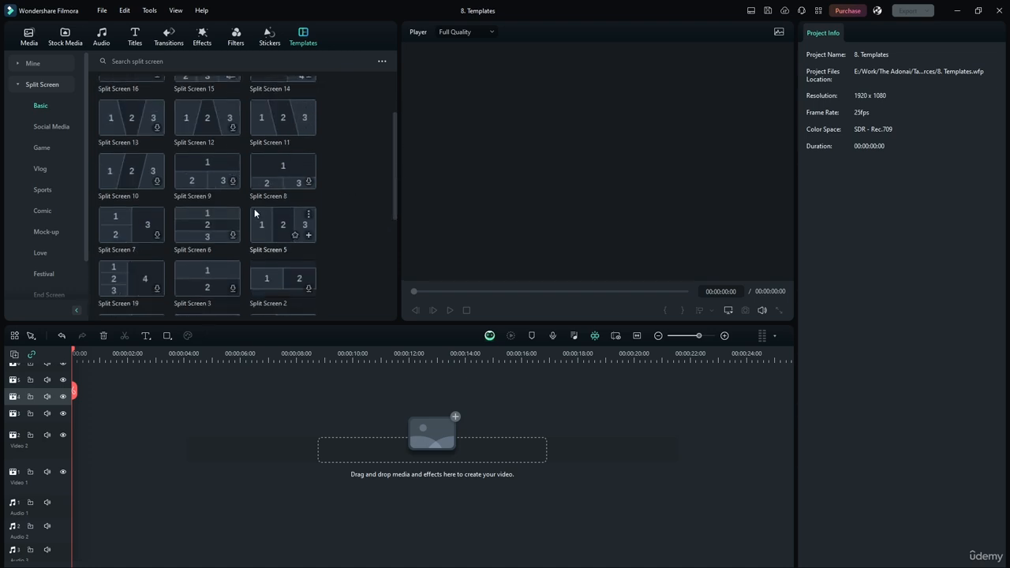
drag(264, 220, 76, 473)
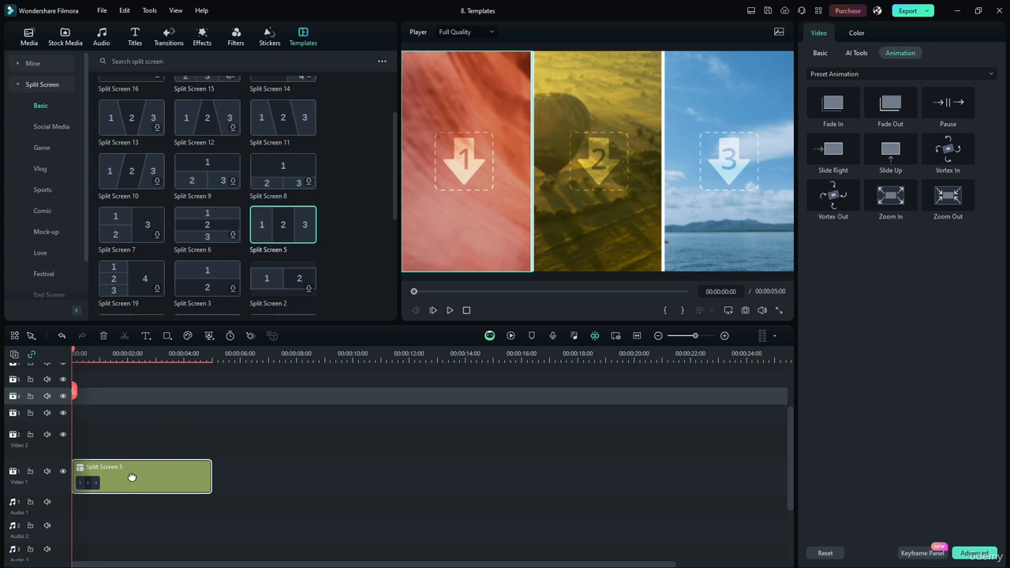
Open the Split Screen 5 clip for advanced split screen editing
right_click(156, 487)
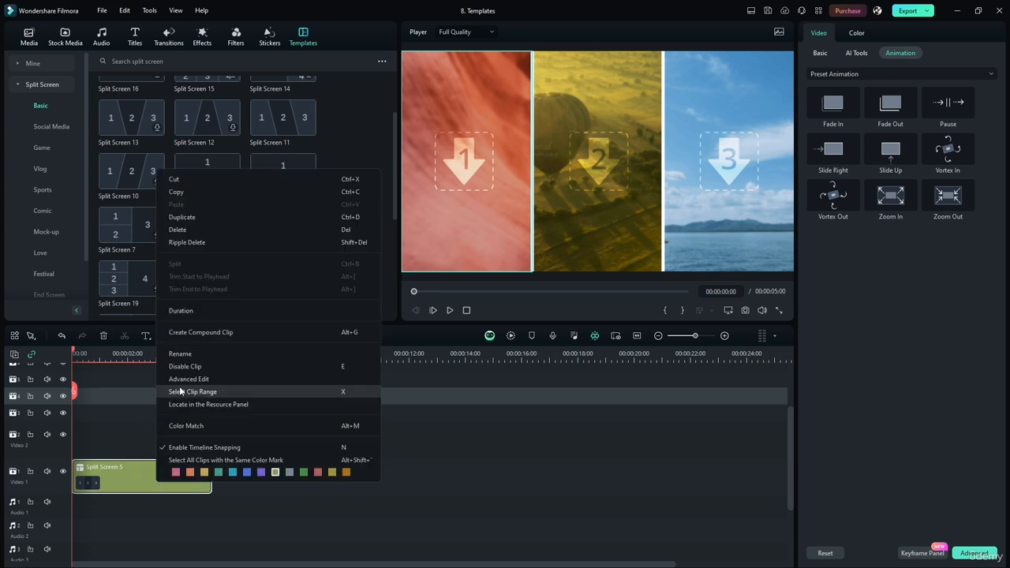
click(419, 239)
double_click(429, 224)
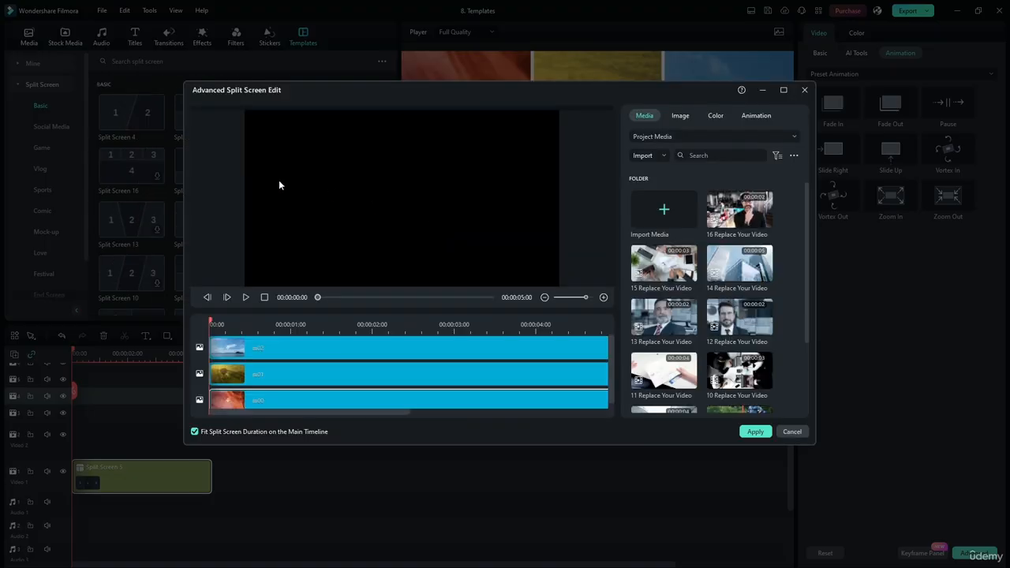
Import the three videos starting with 8544669, 8544701 and 8544752 from the Downloaded Videos folder into the project media
drag(806, 205, 803, 156)
click(651, 205)
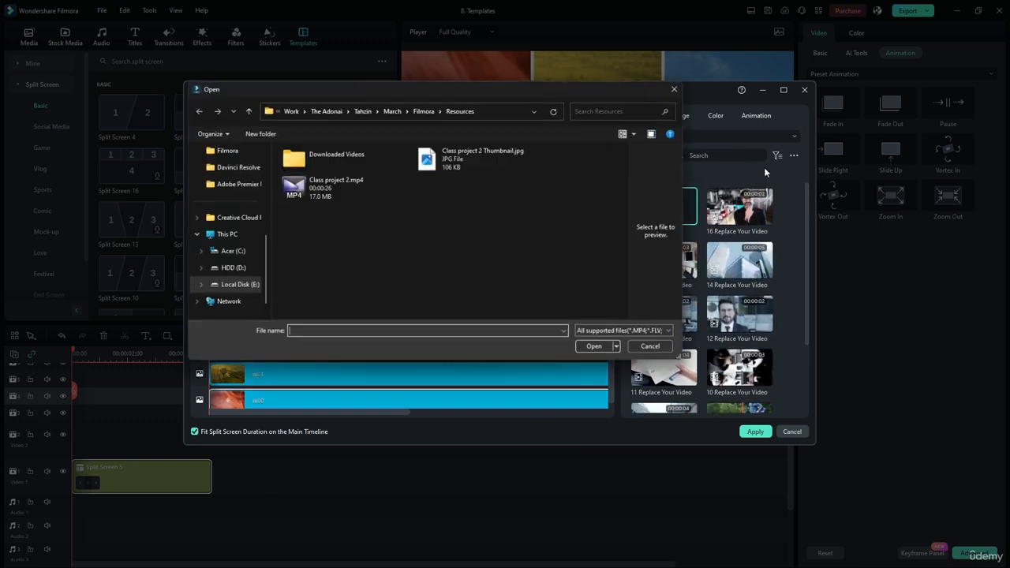
double_click(309, 154)
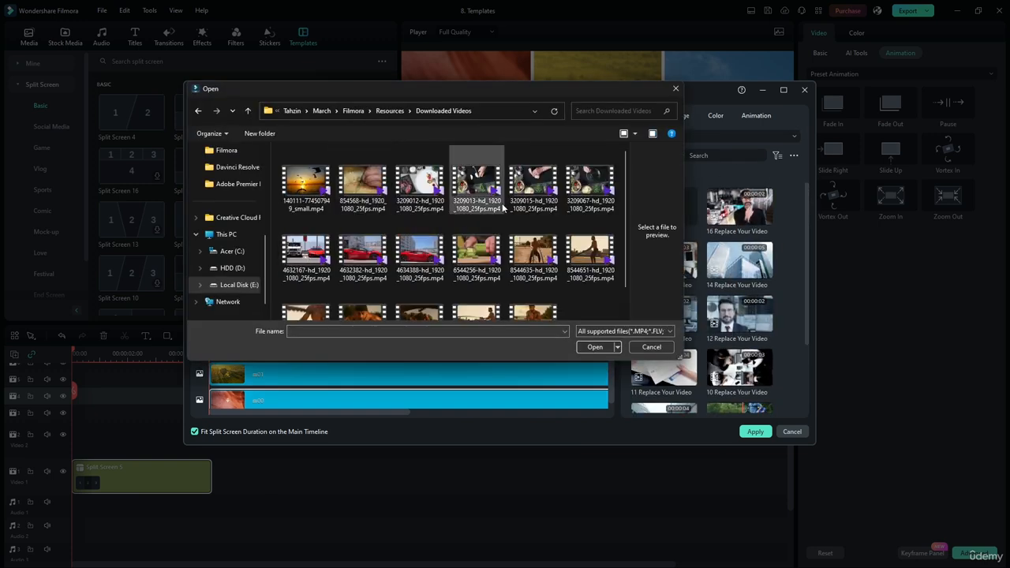
scroll(379, 253, down, 2)
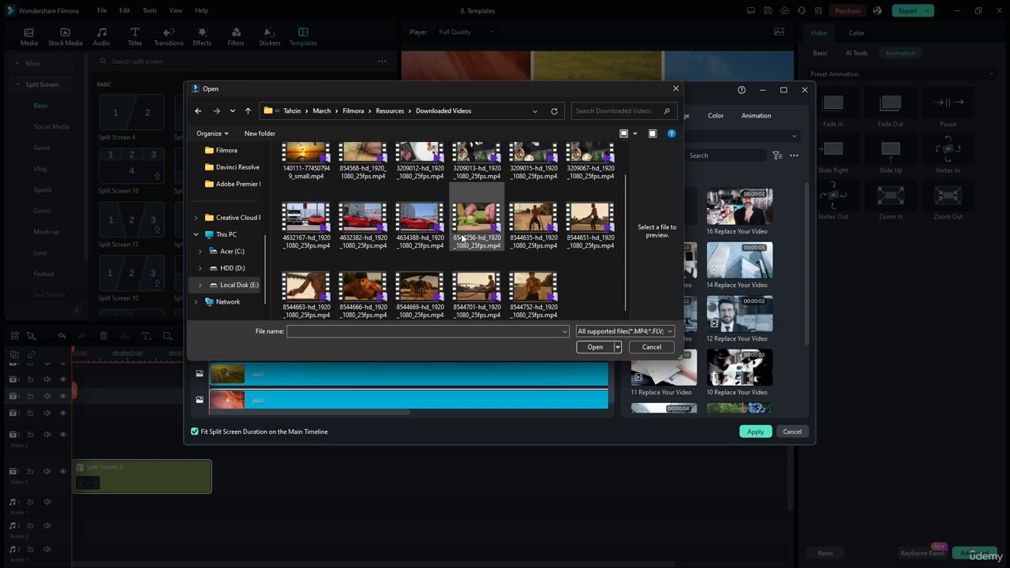
click(539, 262)
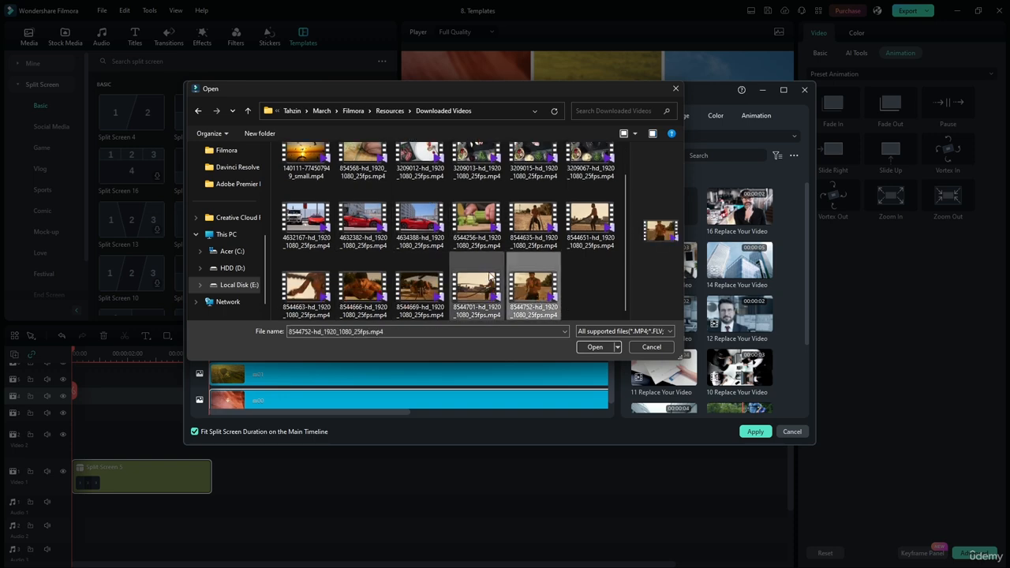
shift+click(420, 288)
click(595, 347)
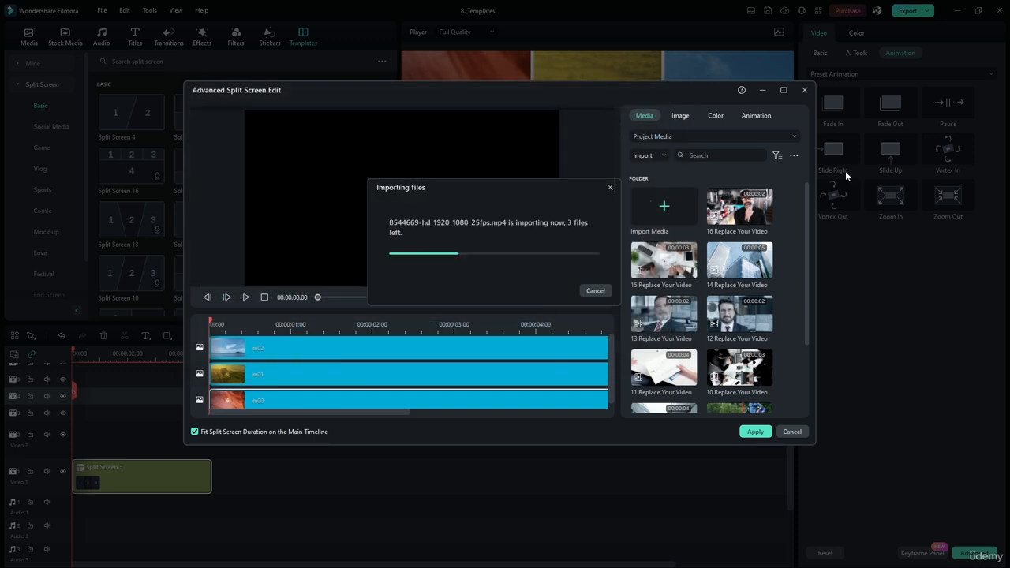
scroll(742, 257, down, 4)
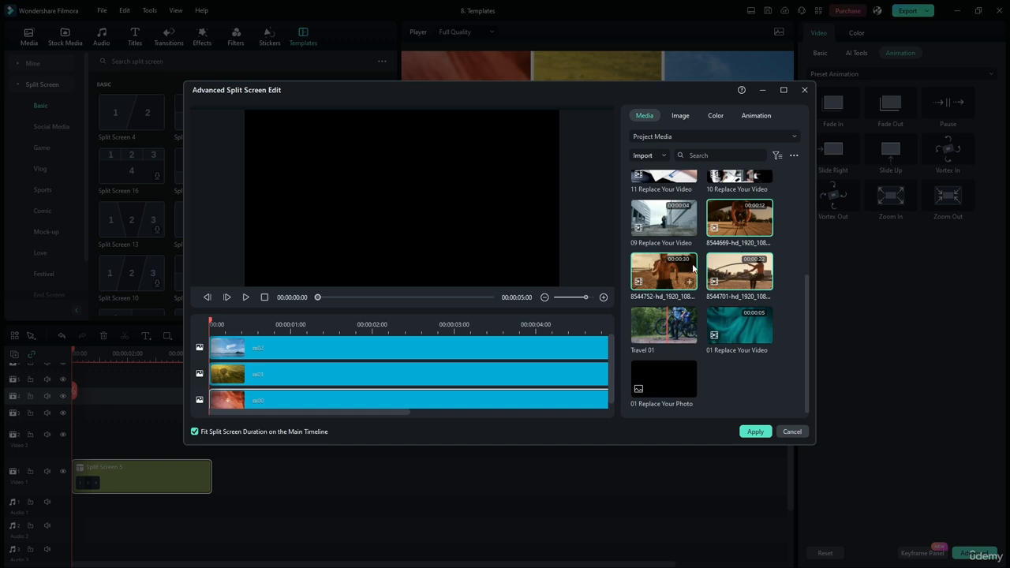
click(780, 390)
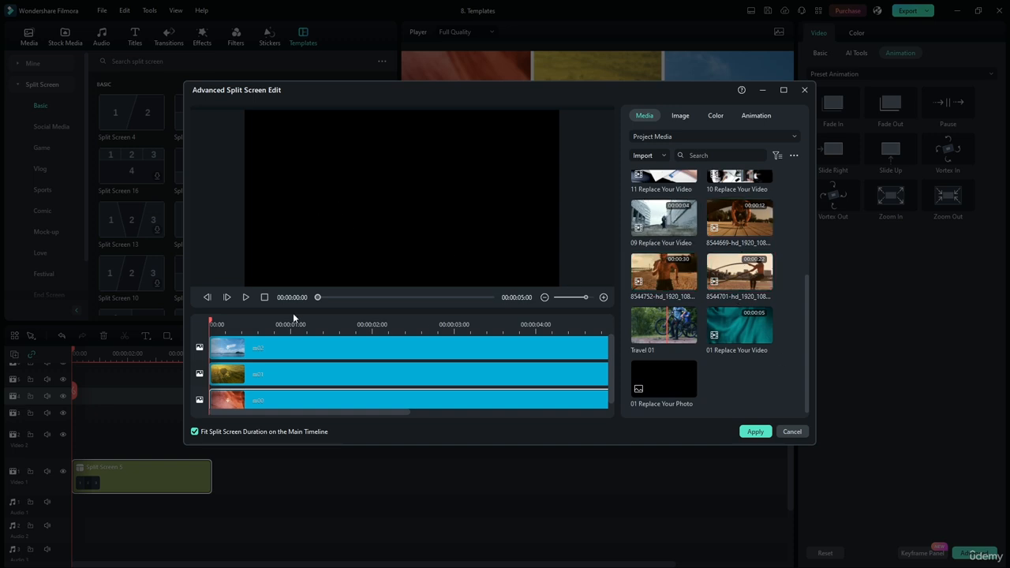
Fill panel 2 with video 8544669, panel 1 with video 8544752 and panel 3 with video 8544701
drag(215, 324, 310, 323)
mouse_move(728, 225)
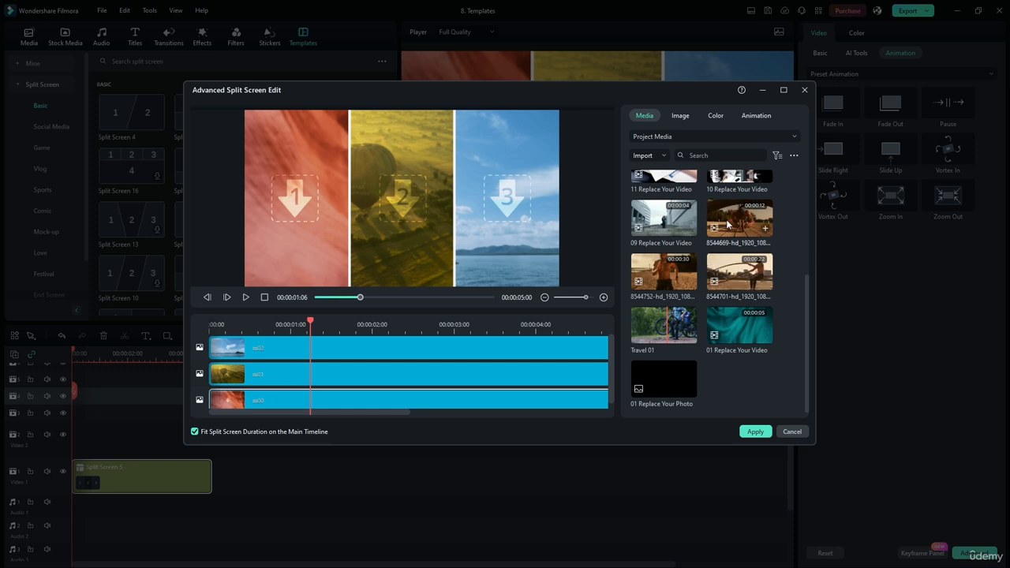
drag(731, 224, 324, 375)
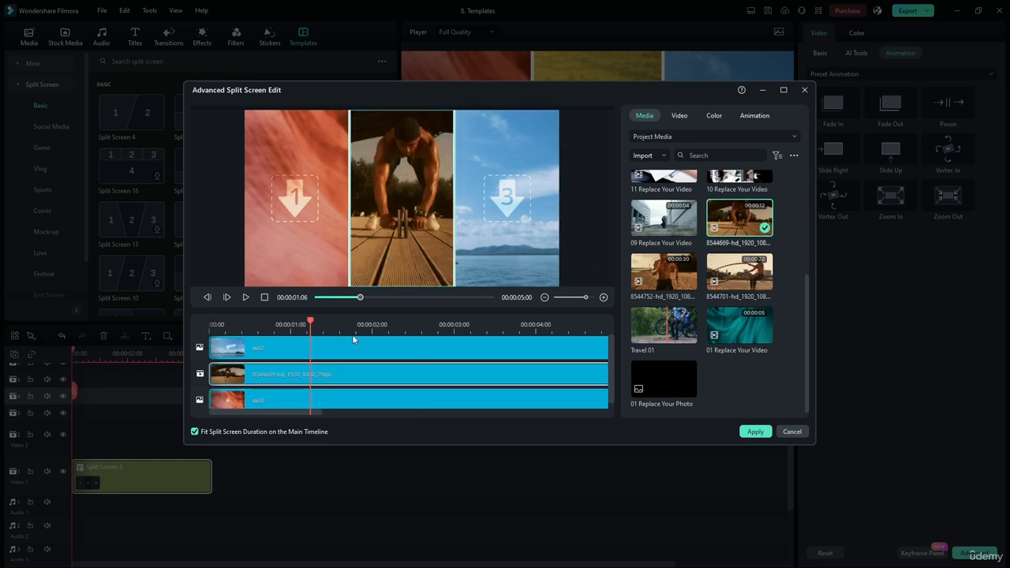
drag(655, 270, 300, 345)
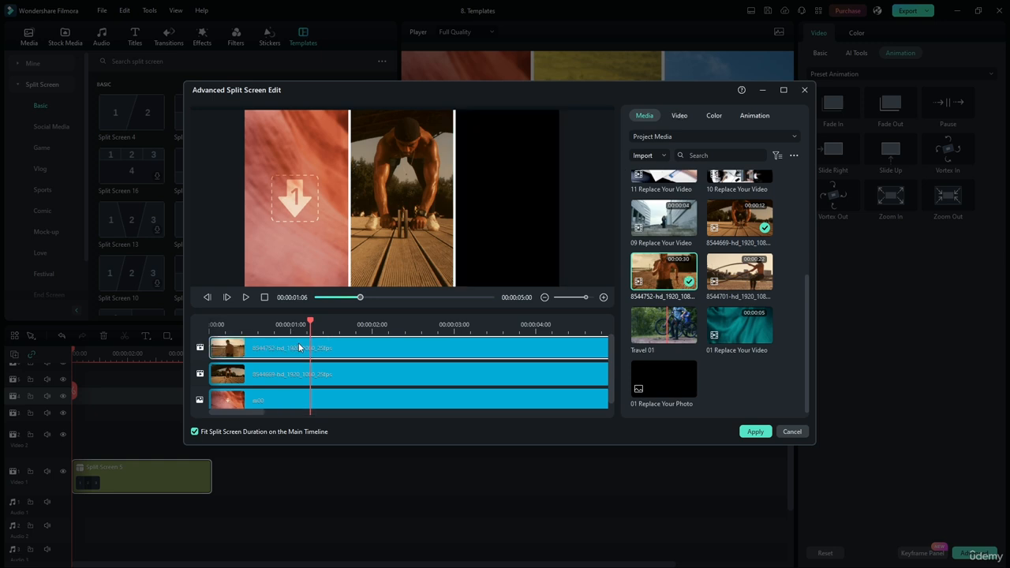
drag(661, 273, 395, 399)
drag(750, 266, 342, 351)
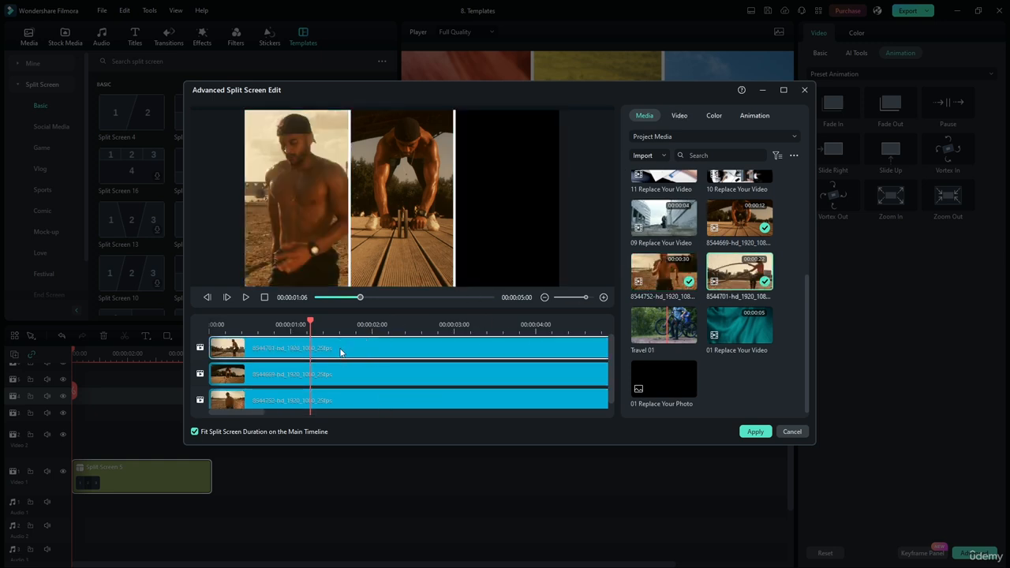
Reposition the videos in the three panels so the man sits centred within each frame
drag(531, 219, 460, 220)
click(318, 222)
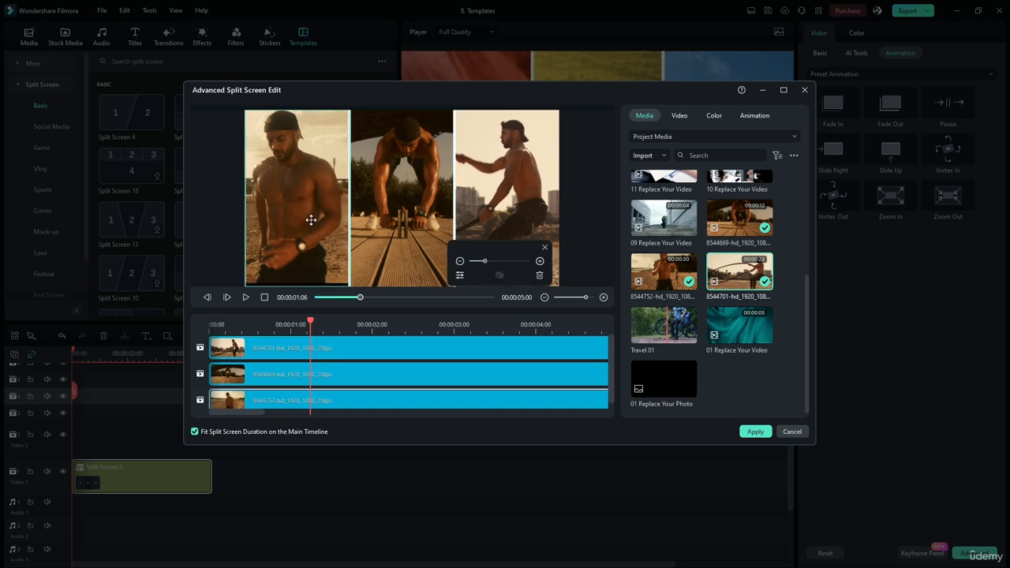
drag(379, 236, 372, 236)
Preview the three-panel split screen from its start, apply the advanced edit and play the clip on the timeline
drag(312, 324, 172, 324)
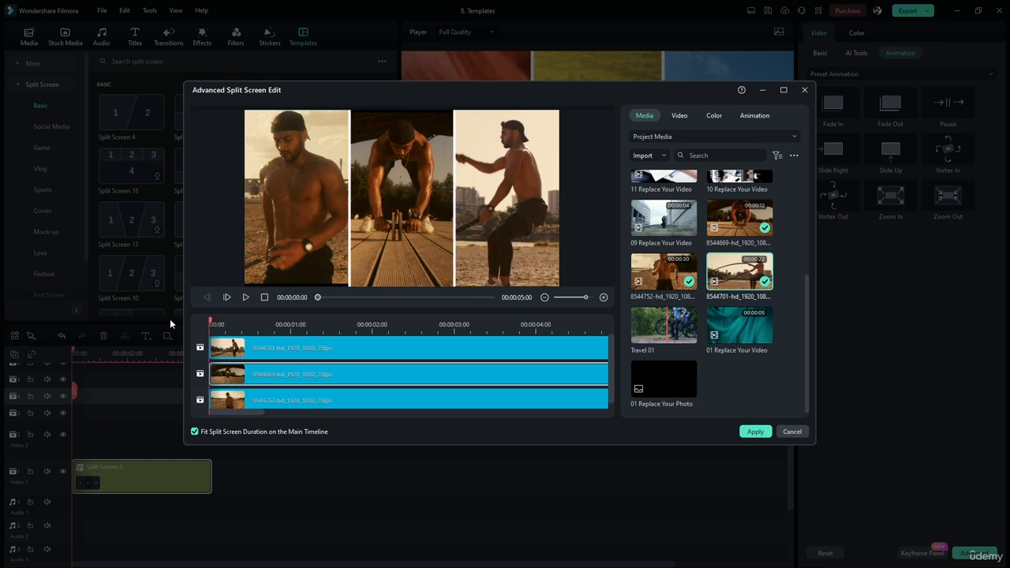
click(245, 296)
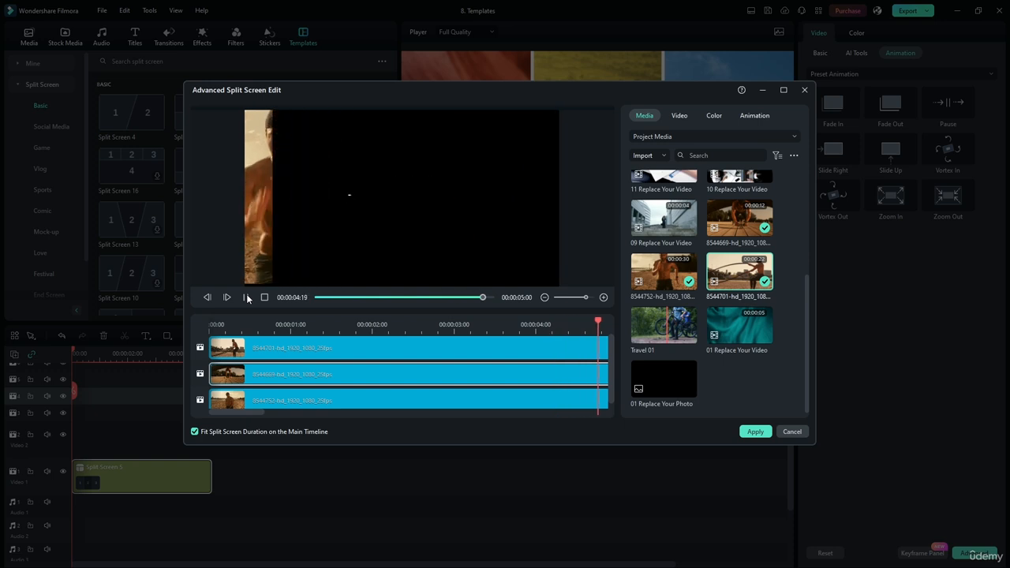
click(754, 432)
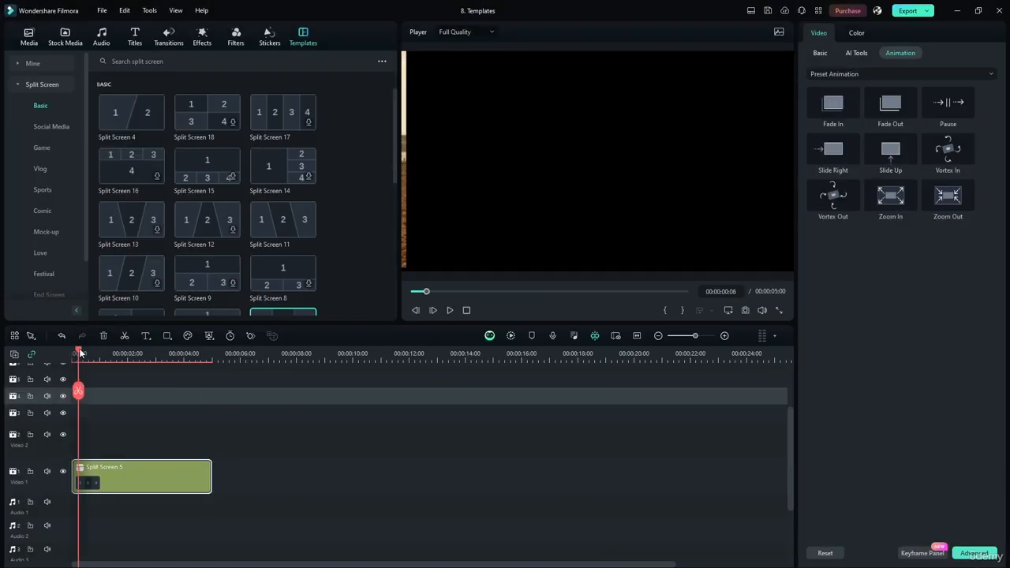
click(451, 310)
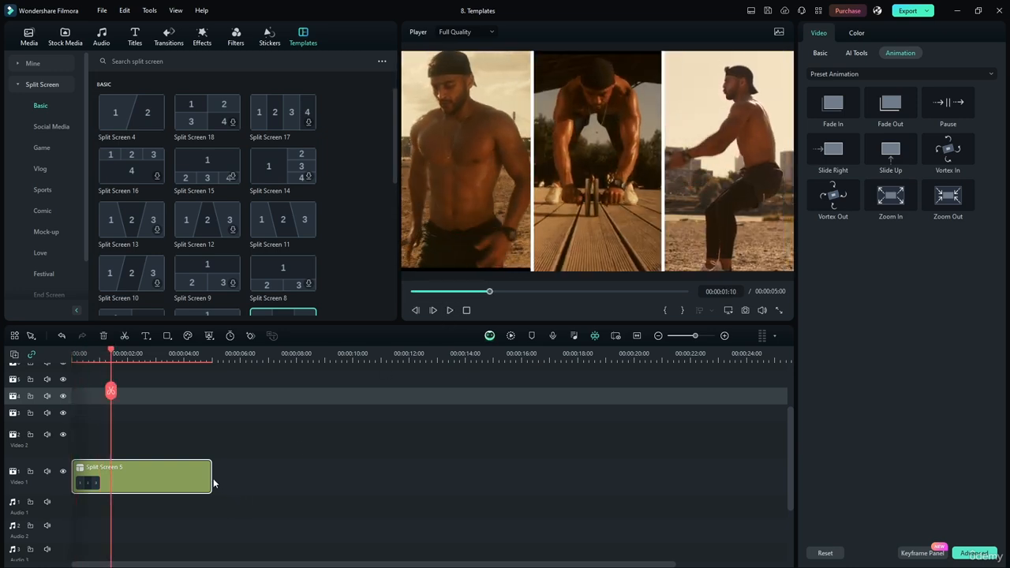
Try to change the Split Screen 5 clip's length from its end edge and return the playhead to the start
mouse_move(213, 483)
mouse_down()
mouse_move(215, 474)
mouse_move(820, 474)
mouse_move(0, 450)
mouse_move(212, 474)
mouse_up()
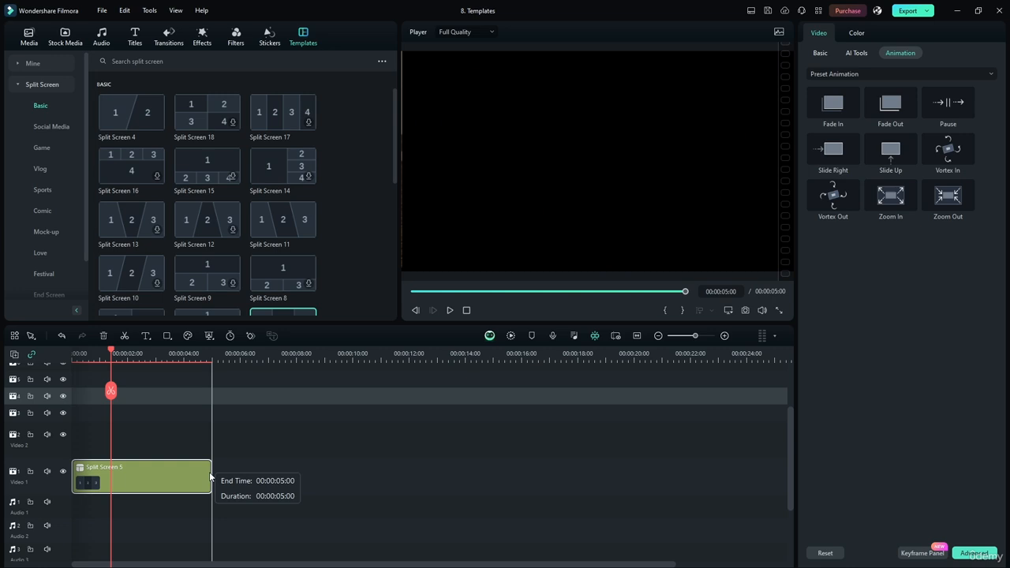
click(341, 493)
drag(113, 352, 2, 350)
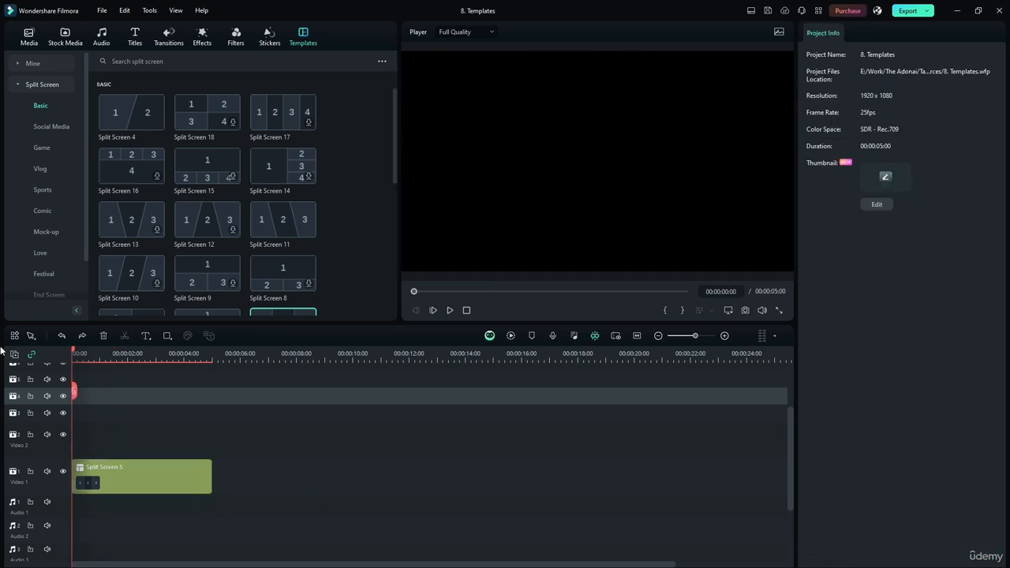
Play the empty three-panel Split Screen 5 clip and browse the project media in its advanced edit without applying changes
click(450, 311)
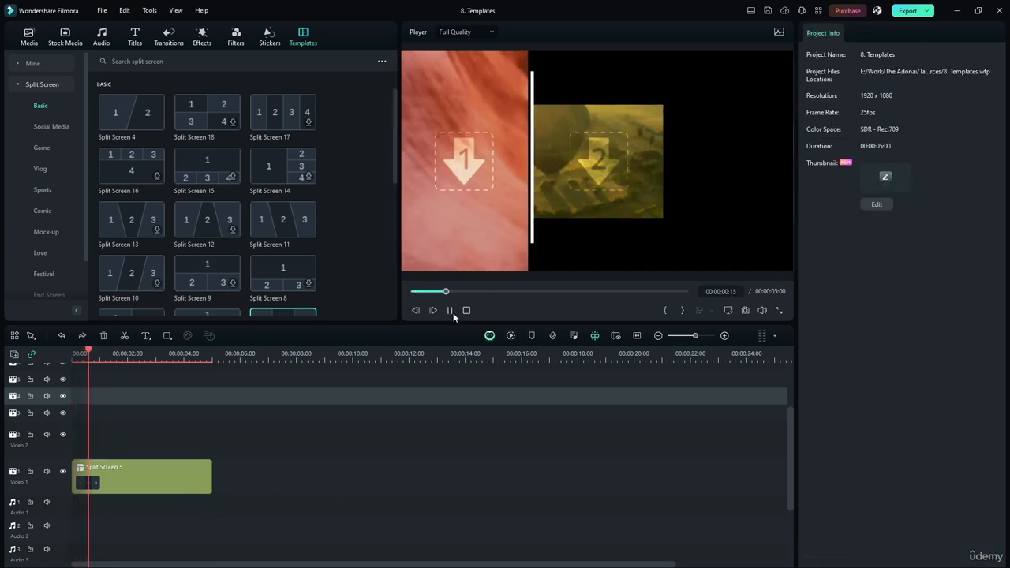
right_click(154, 466)
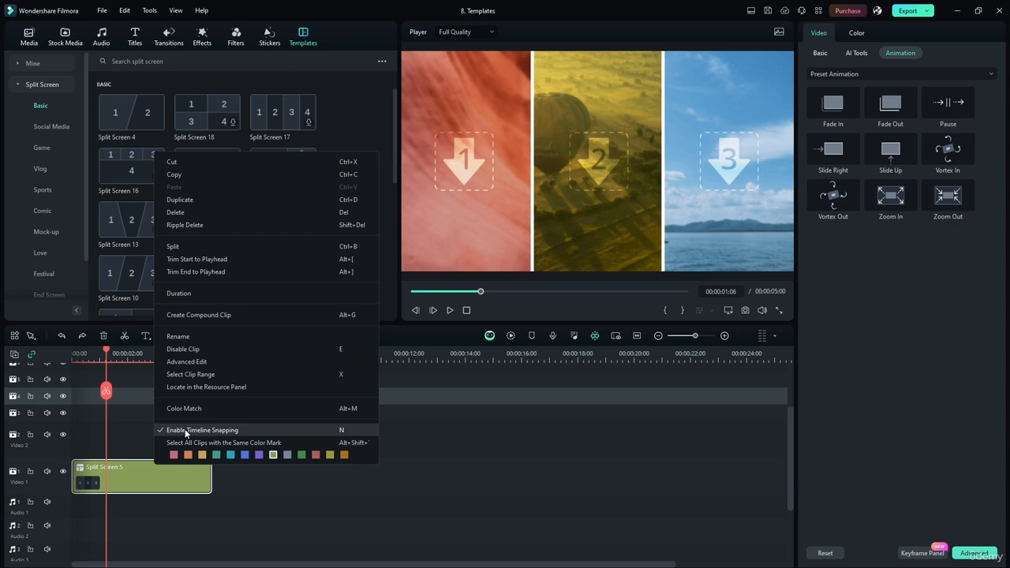
click(191, 363)
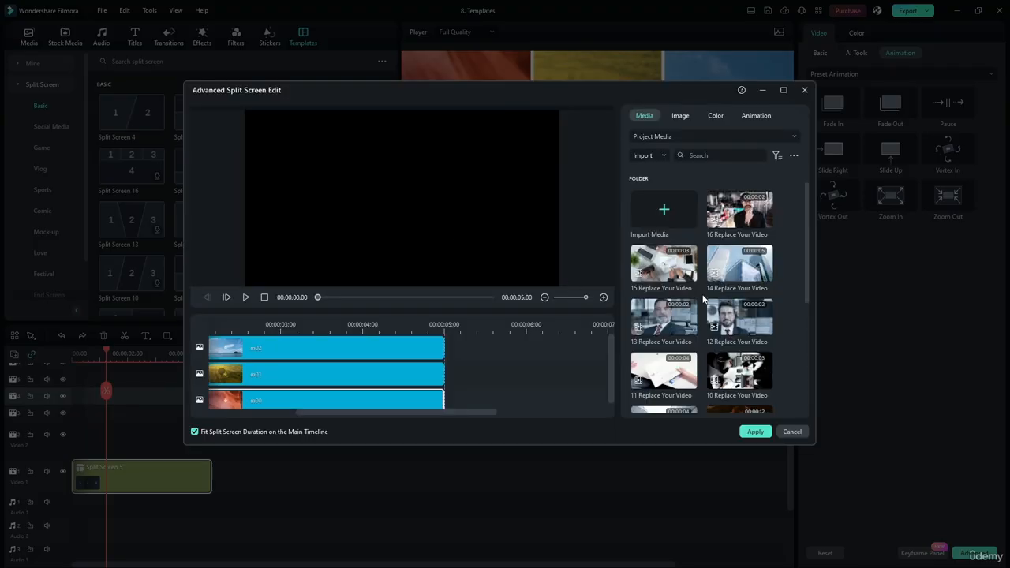
scroll(781, 296, down, 5)
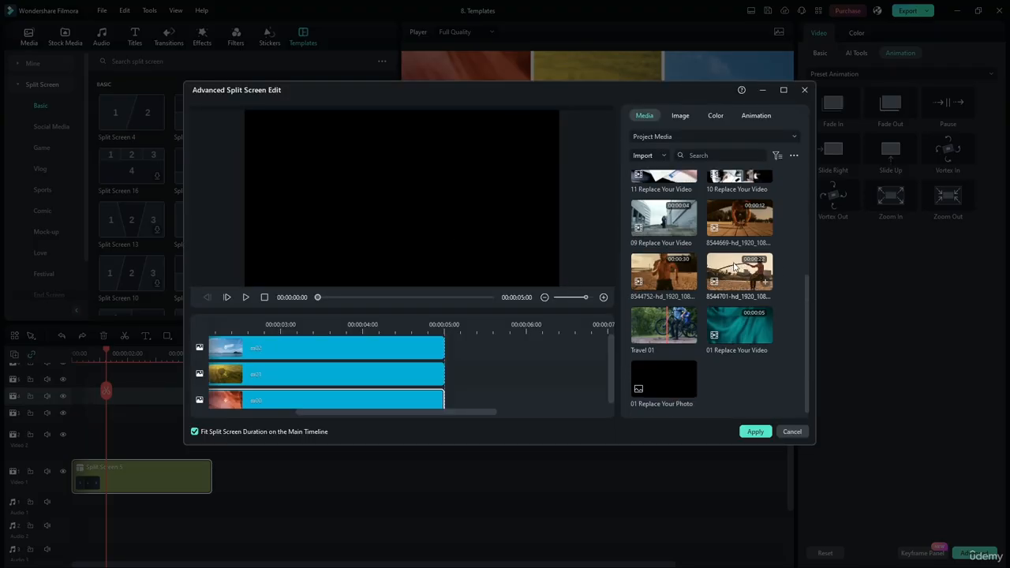
click(791, 432)
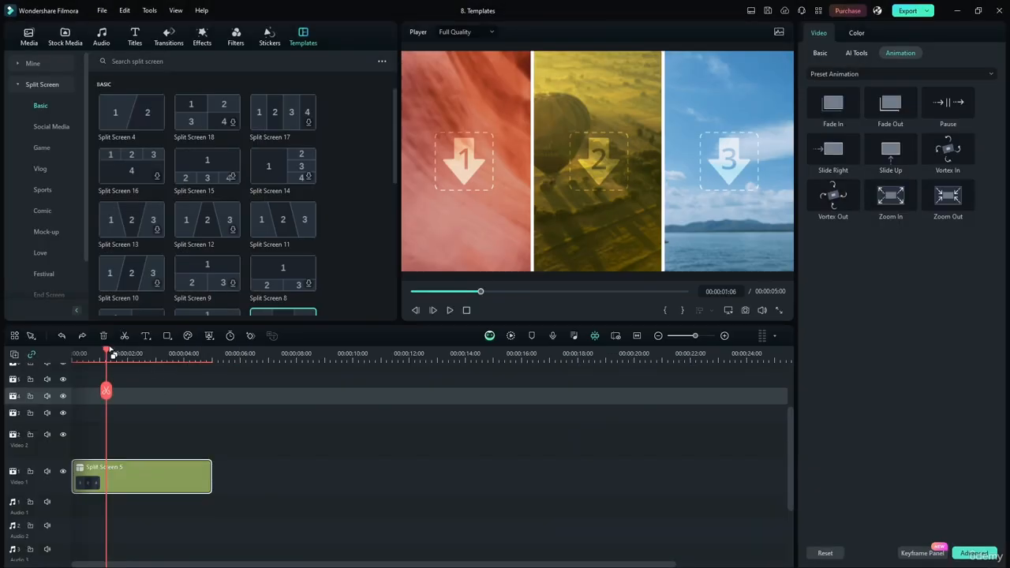
Extend the end of the Split Screen 5 clip on the timeline to 10 seconds
drag(113, 355, 218, 359)
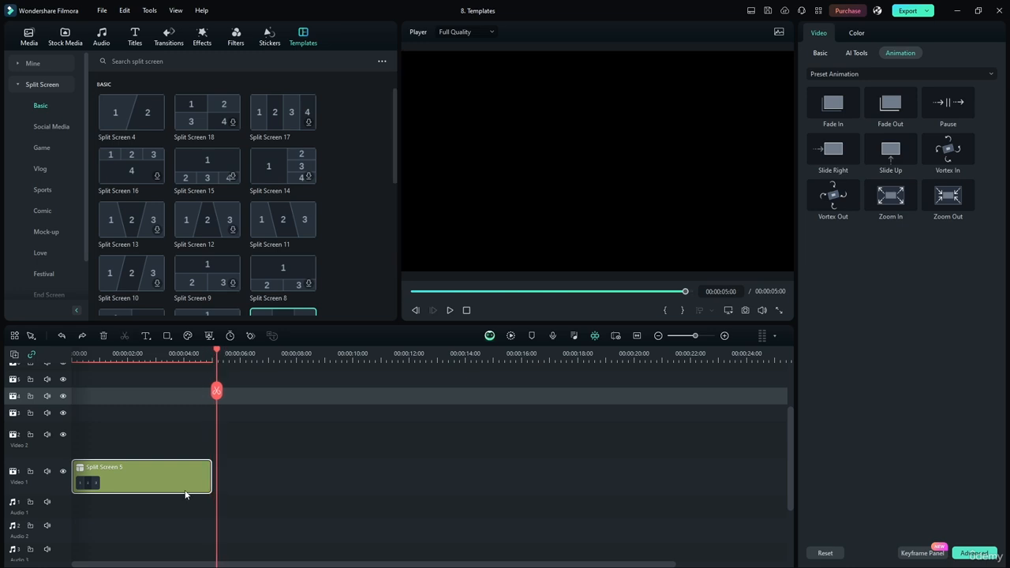
drag(210, 477, 215, 477)
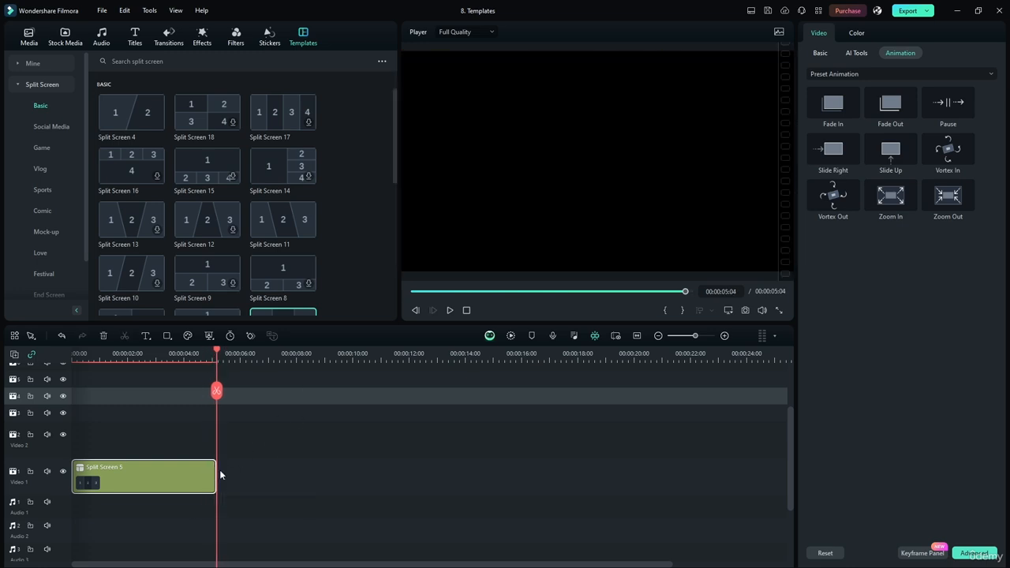
drag(216, 353, 353, 364)
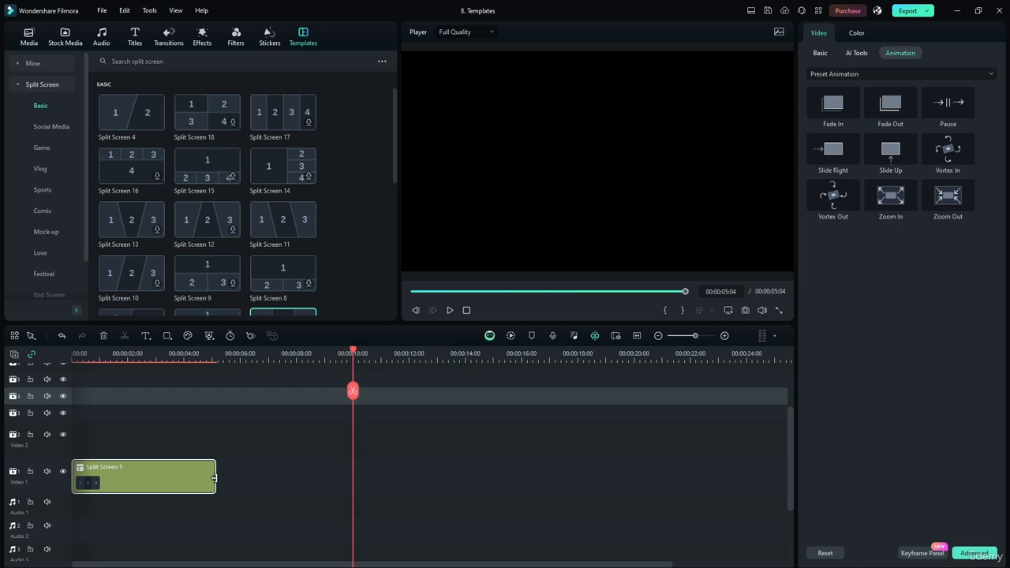
drag(215, 477, 352, 476)
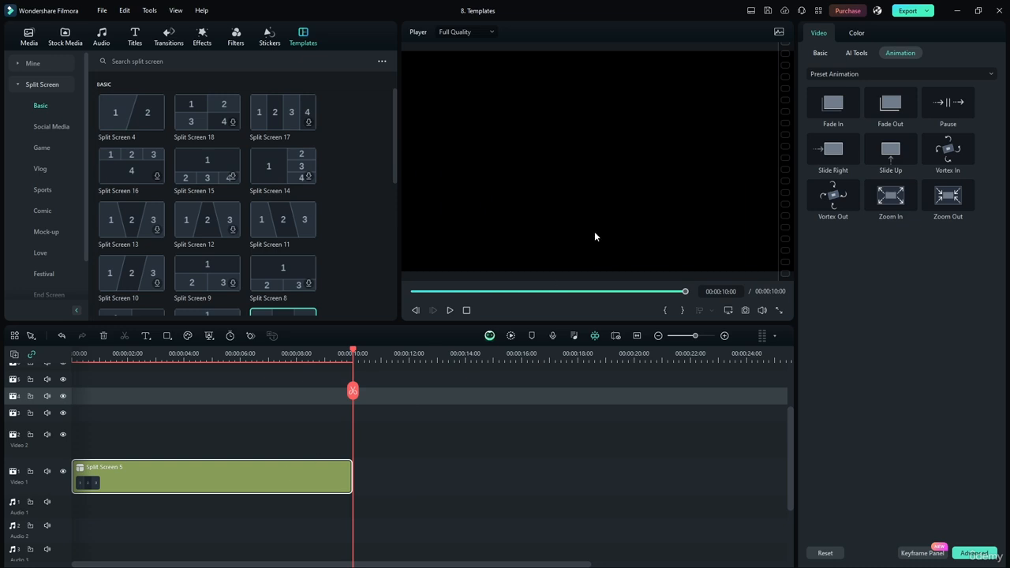
In the extended clip's advanced edit, fill panel 2 with video 8544669 and centre the man in its frame
right_click(229, 489)
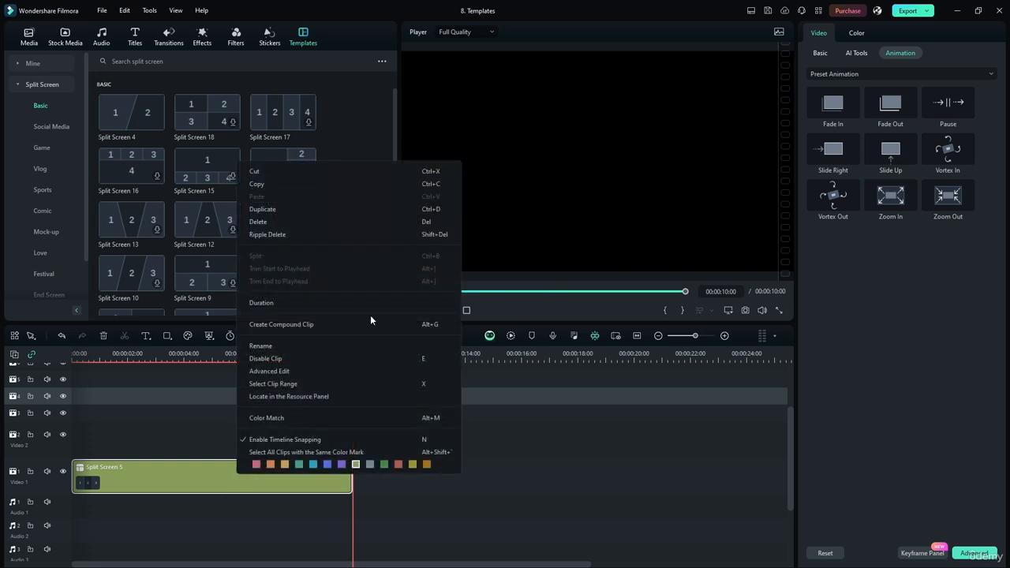
click(267, 372)
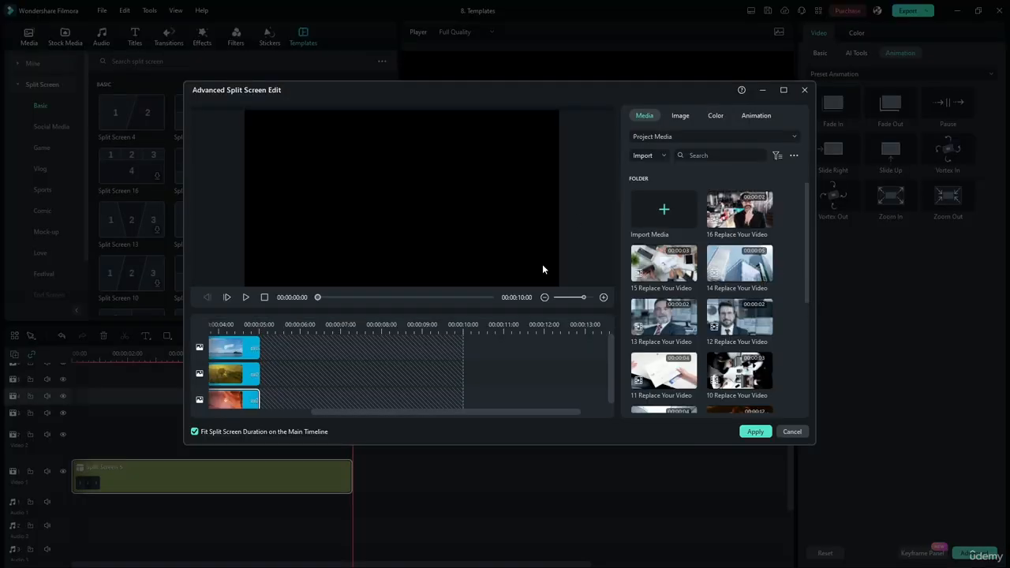
scroll(738, 371, down, 5)
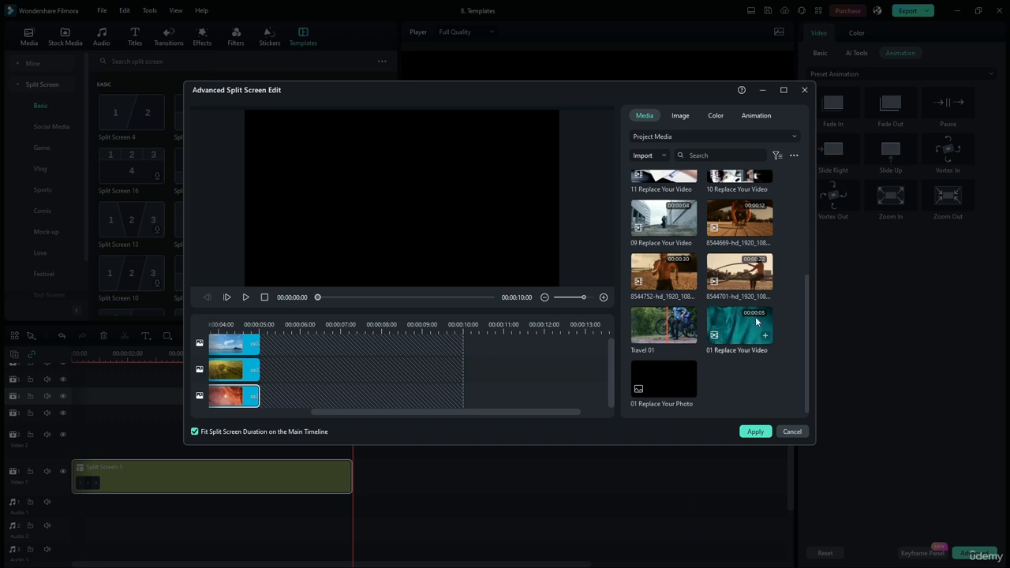
drag(740, 218, 246, 371)
click(261, 324)
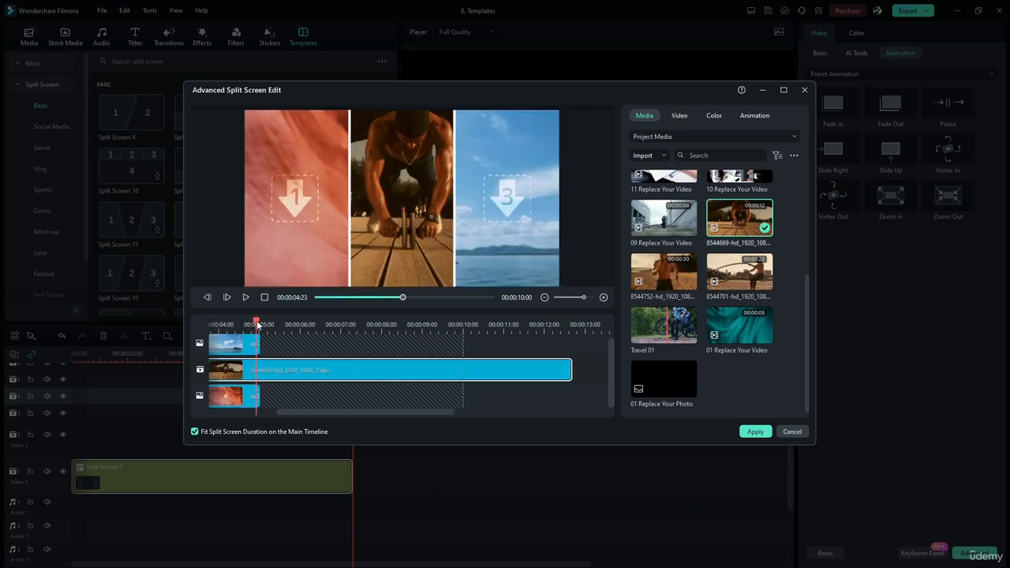
mouse_move(381, 227)
mouse_down()
mouse_move(399, 281)
mouse_move(394, 221)
mouse_up()
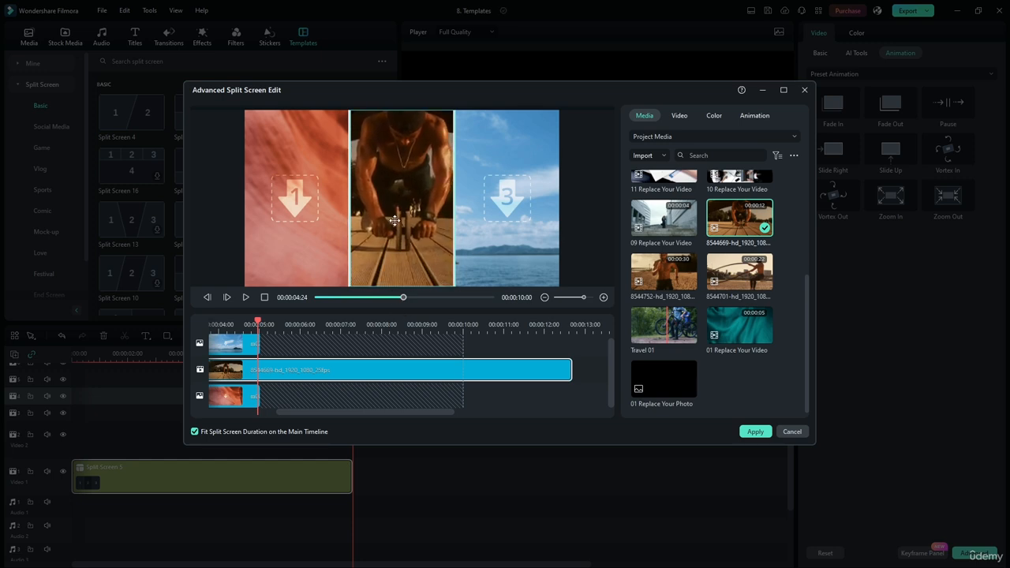
click(395, 221)
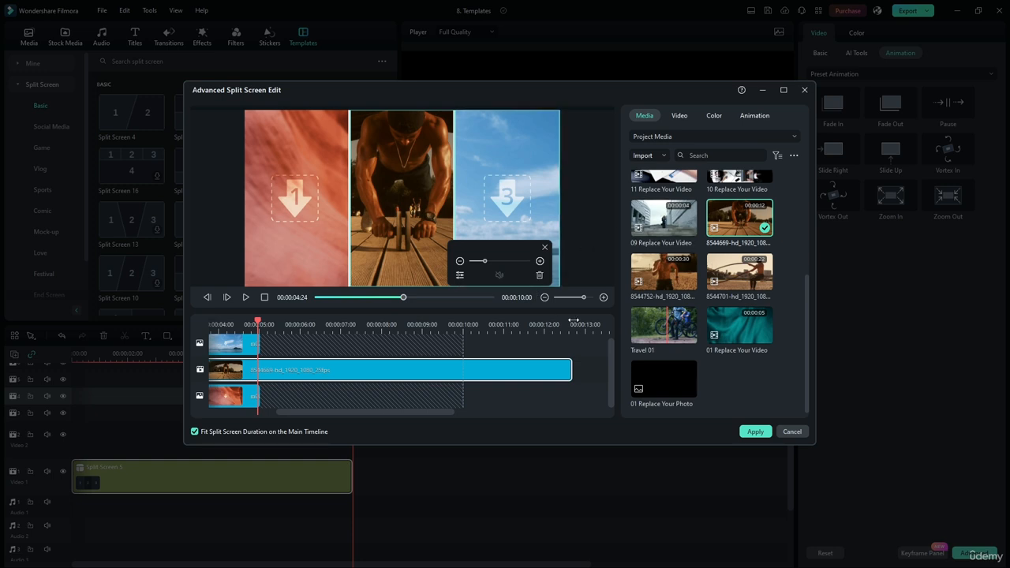
Fill panel 1 with video 8544752 and panel 3 with video 8544701, and apply the advanced edit
drag(668, 277, 285, 400)
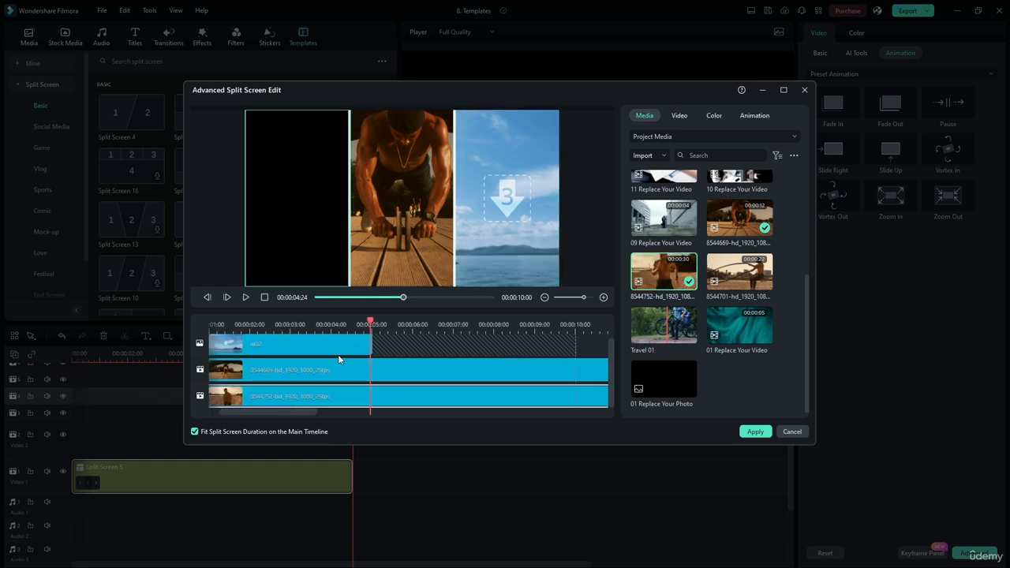
click(301, 220)
drag(737, 277, 265, 345)
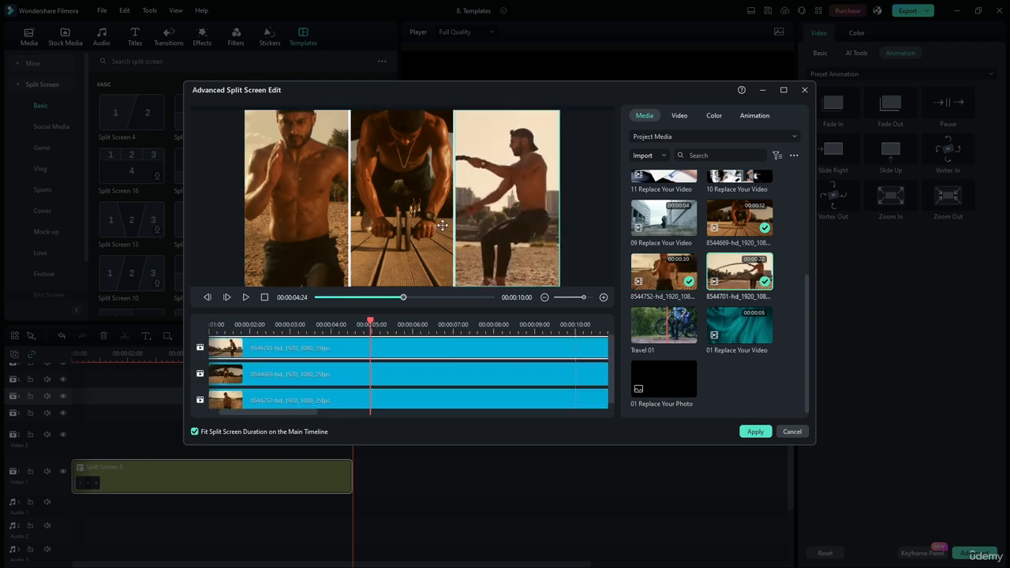
click(483, 233)
drag(401, 299, 314, 302)
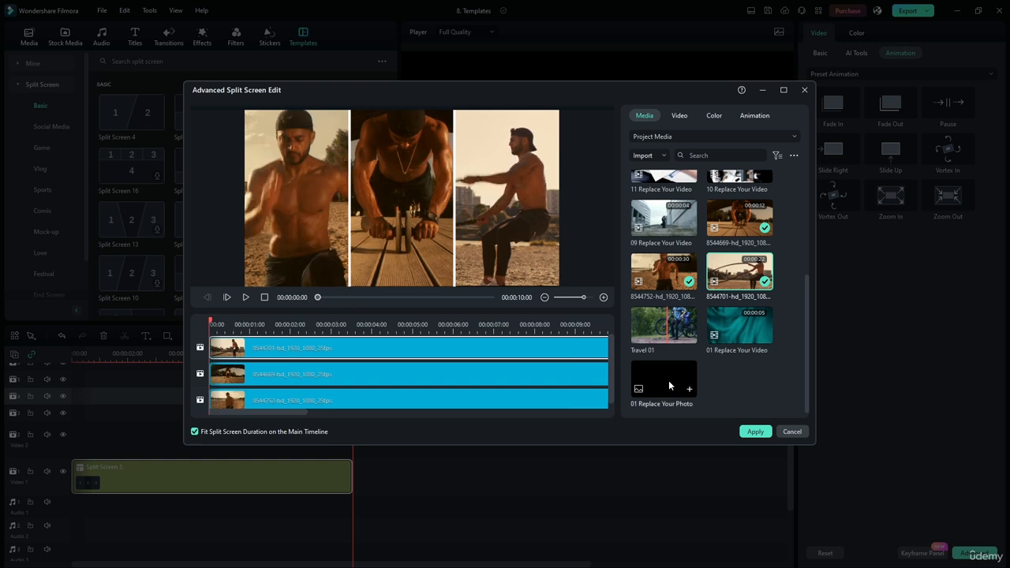
click(754, 433)
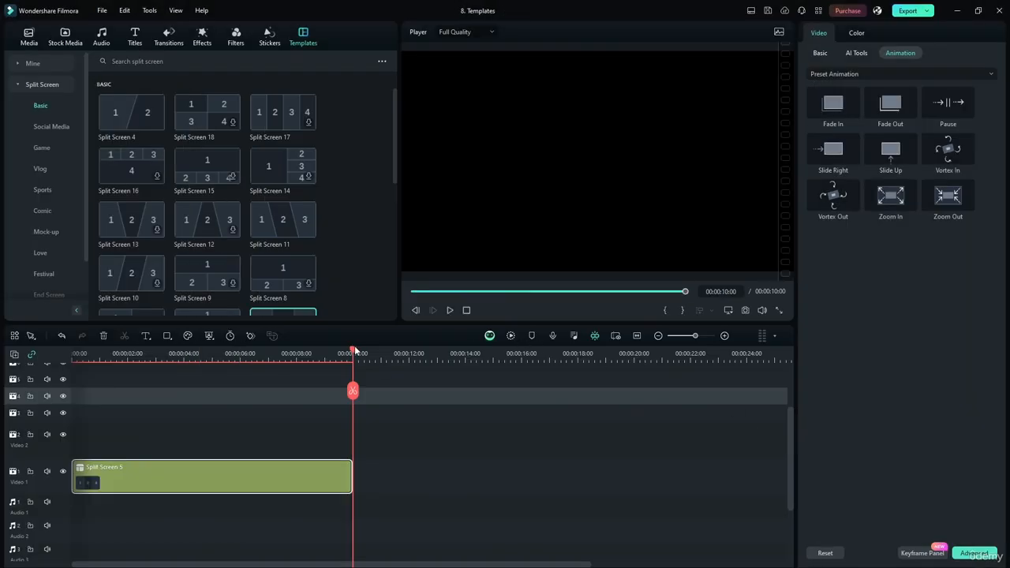
Play the finished split screen from its start and show the favourites in the personal templates category
drag(354, 350, 36, 344)
key(space)
right_click(475, 442)
click(407, 431)
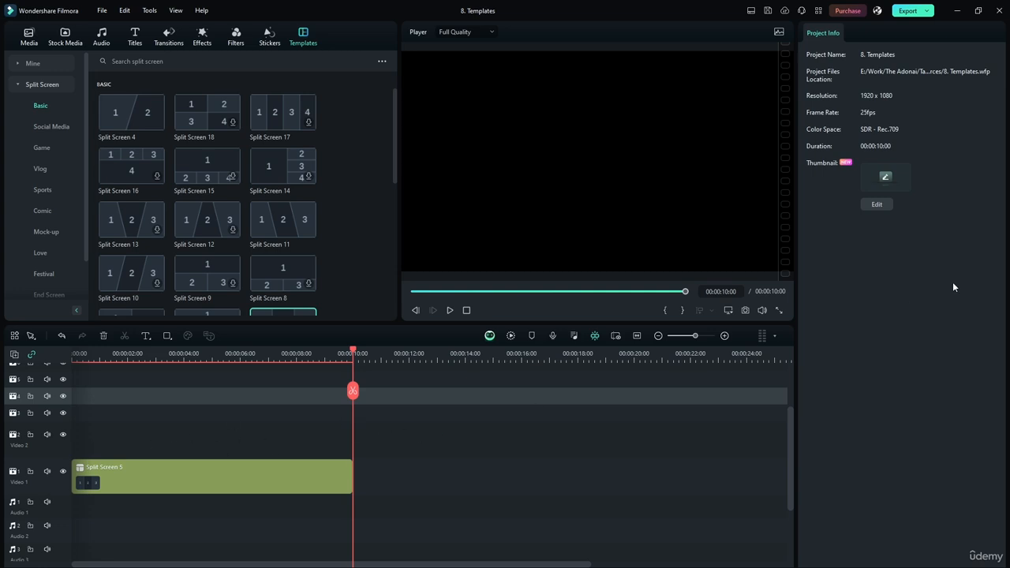
click(15, 62)
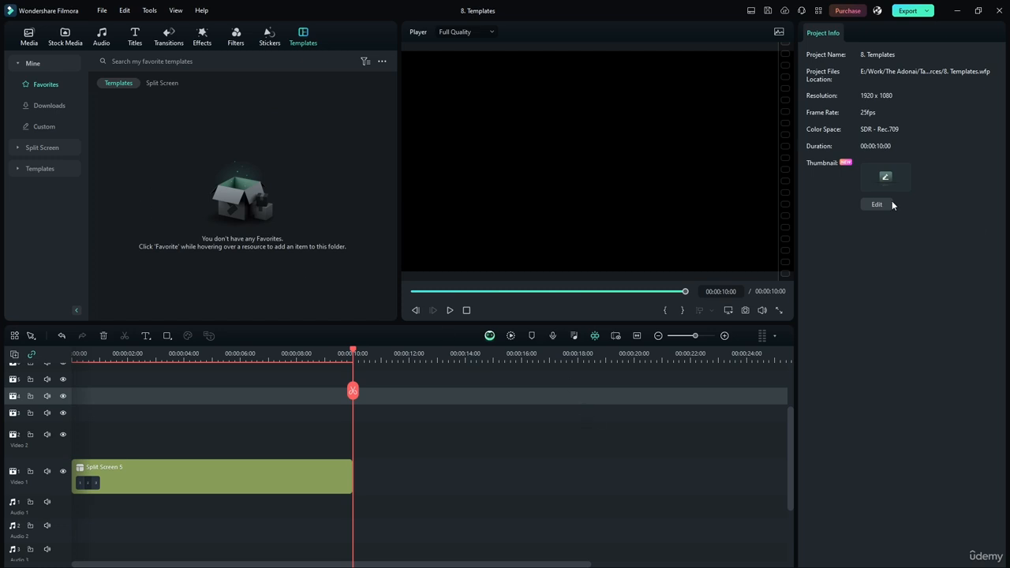
click(230, 484)
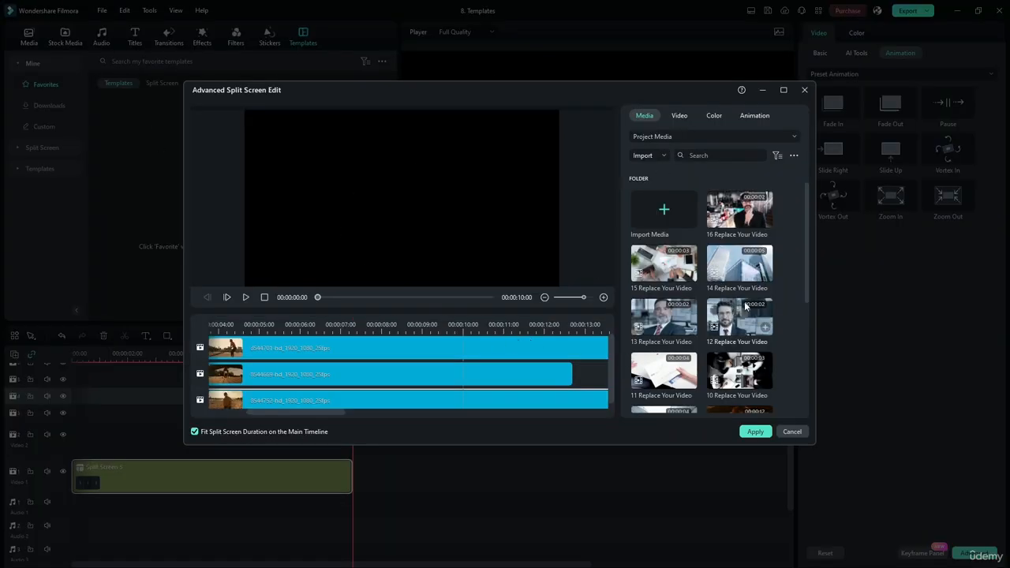
scroll(744, 302, down, 5)
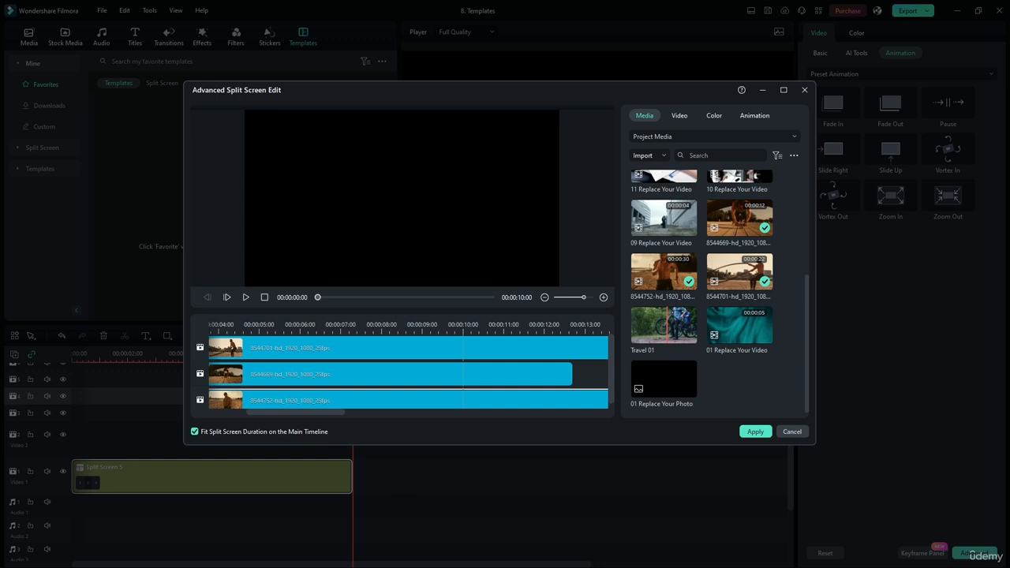
click(792, 432)
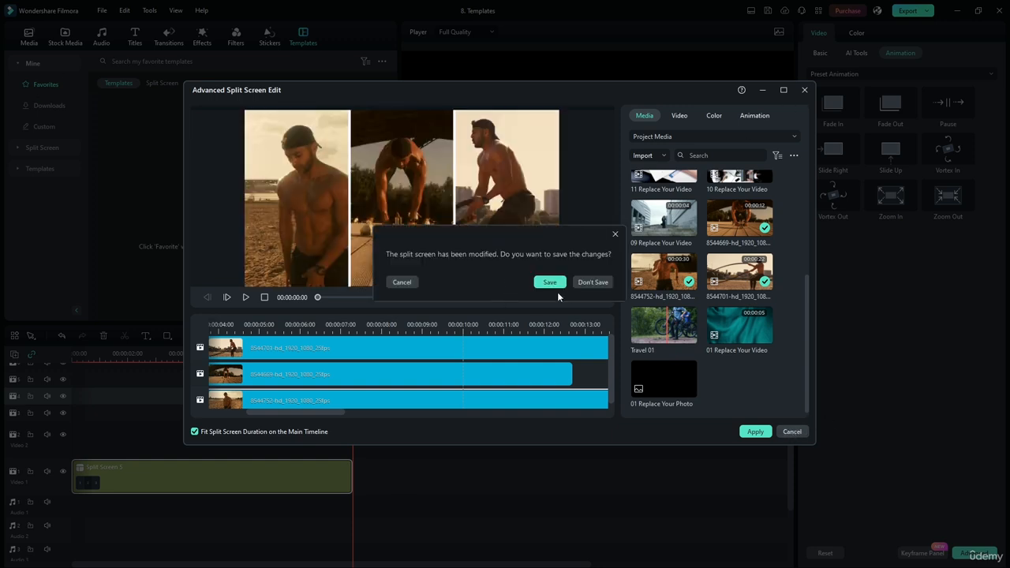
click(586, 283)
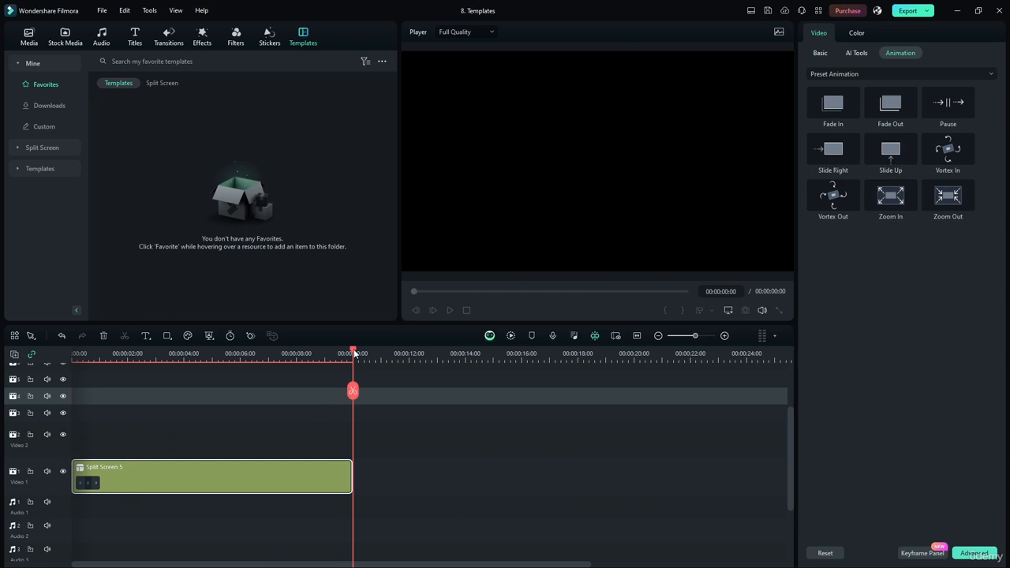
Save the project as a template named 8. Templates with the playhead at 00:00:04:14, and show the custom templates
drag(219, 354, 199, 353)
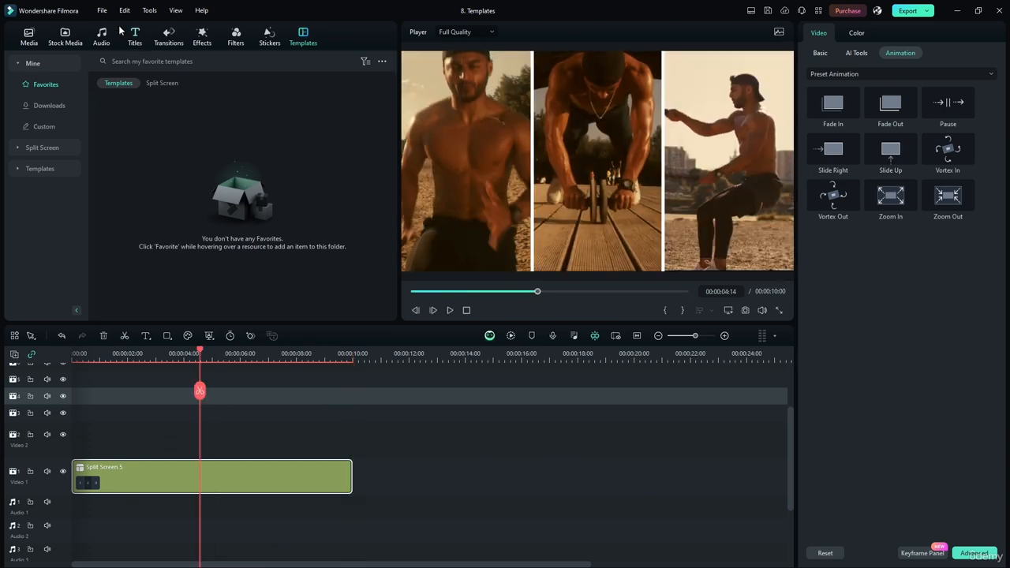
click(99, 10)
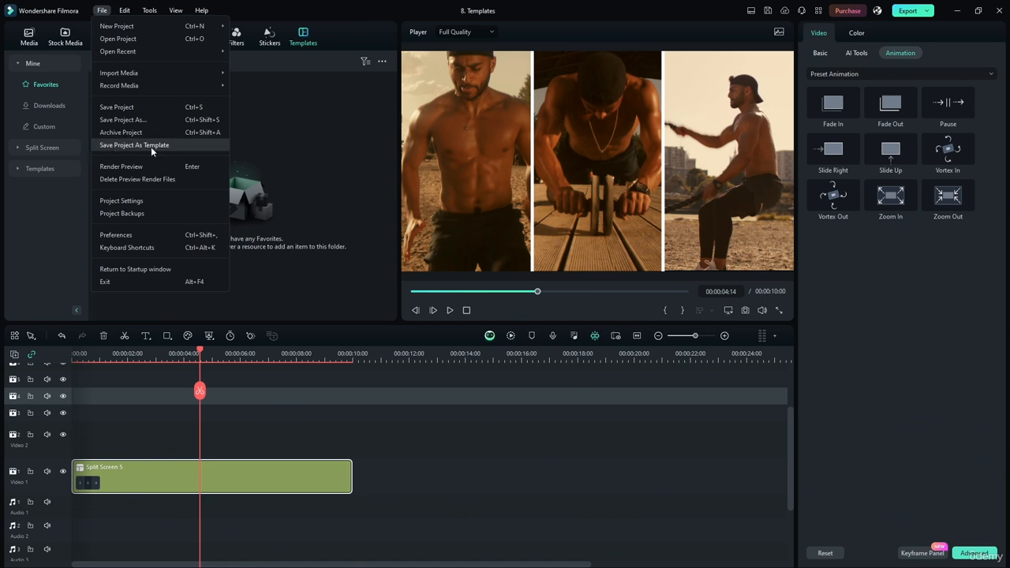
click(314, 151)
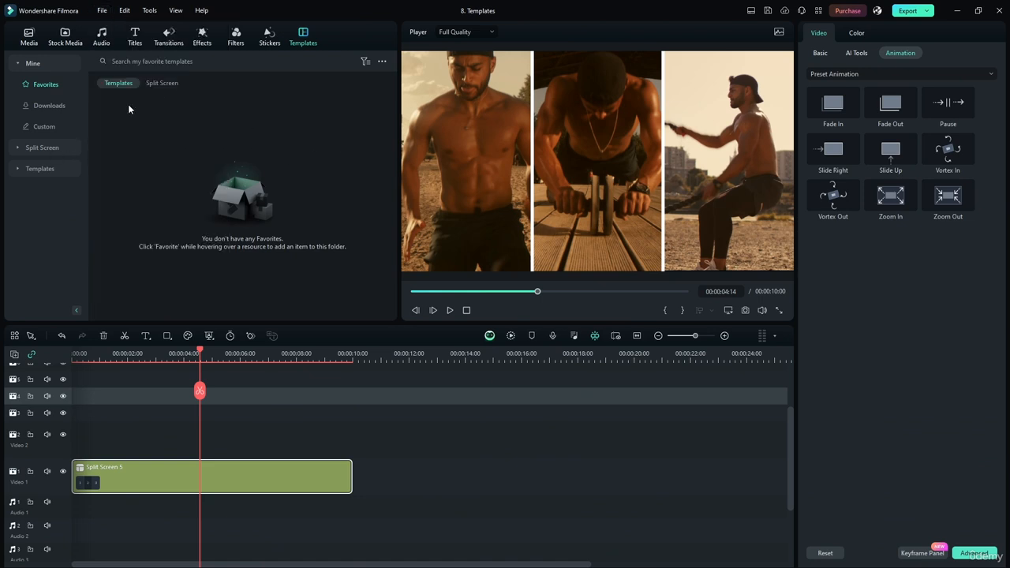
click(37, 124)
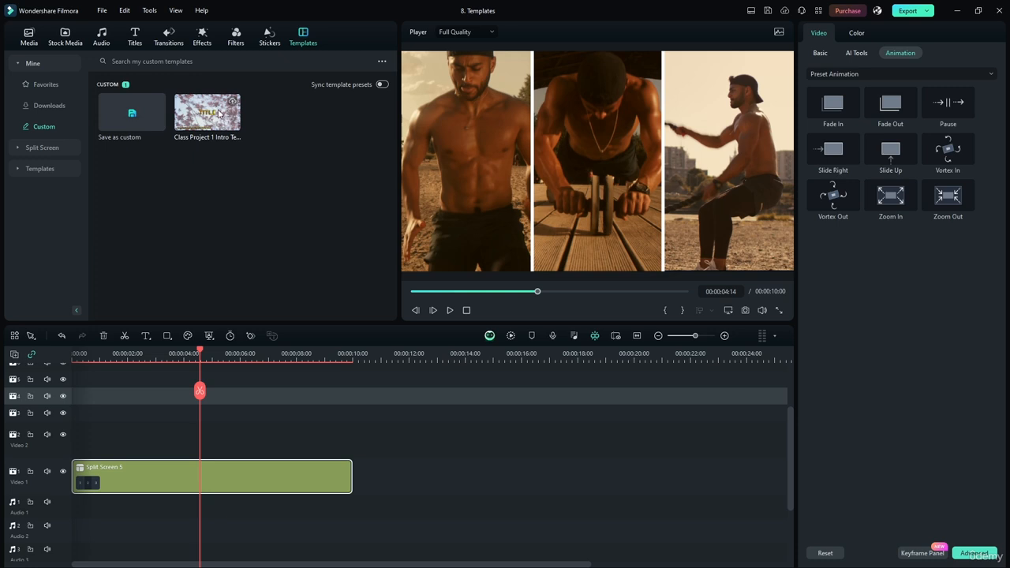
click(45, 84)
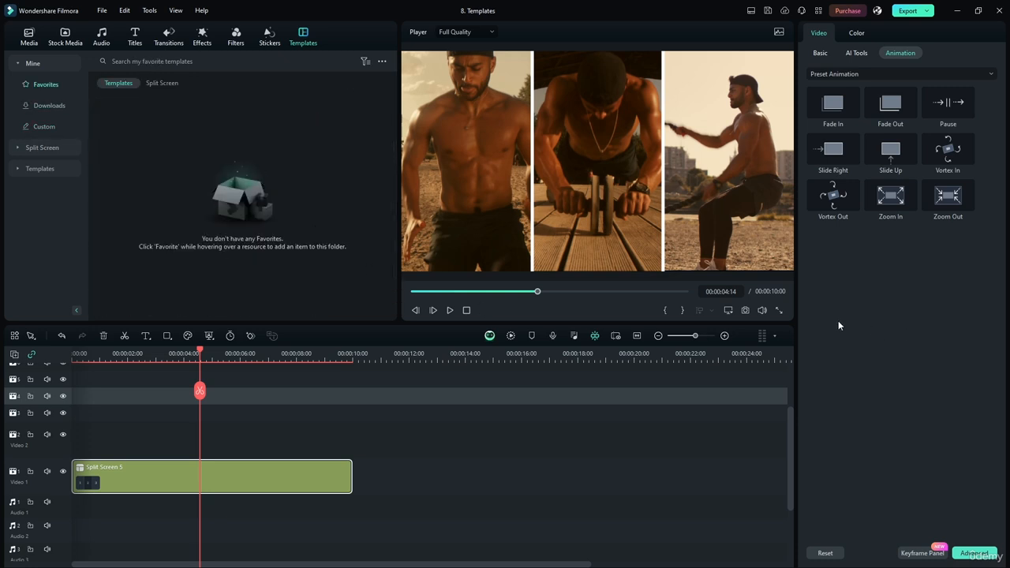
click(44, 126)
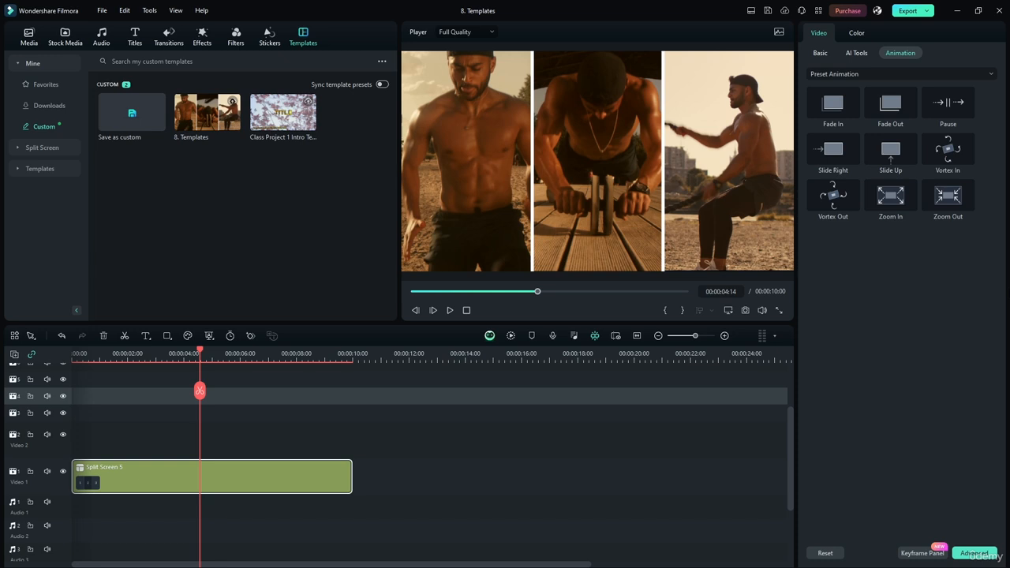
Clear the timeline, insert the custom template 8. Templates at the start of Video 1 and scrub to about 00:00:02:11
click(204, 113)
drag(204, 113, 392, 482)
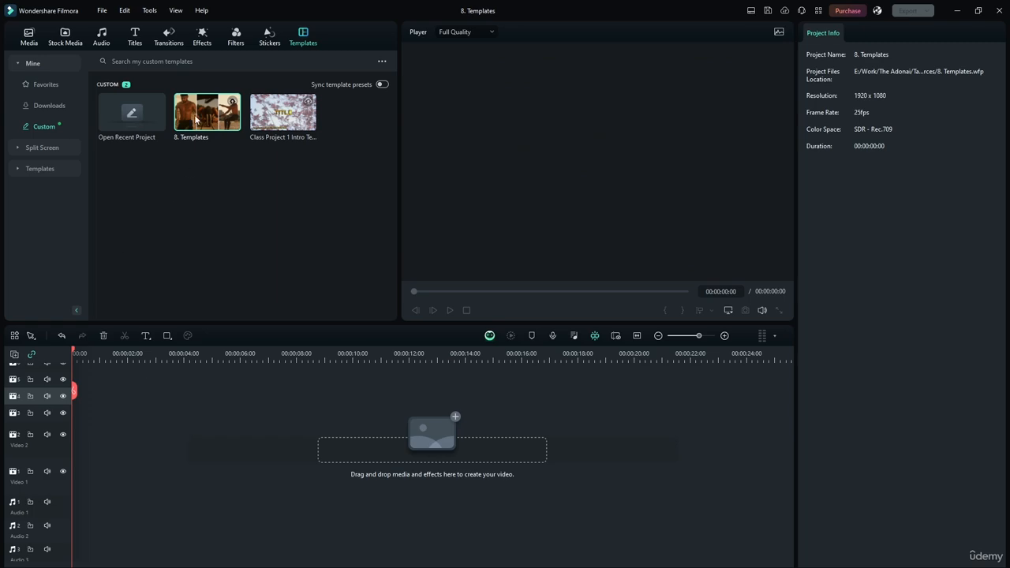
drag(195, 120, 83, 474)
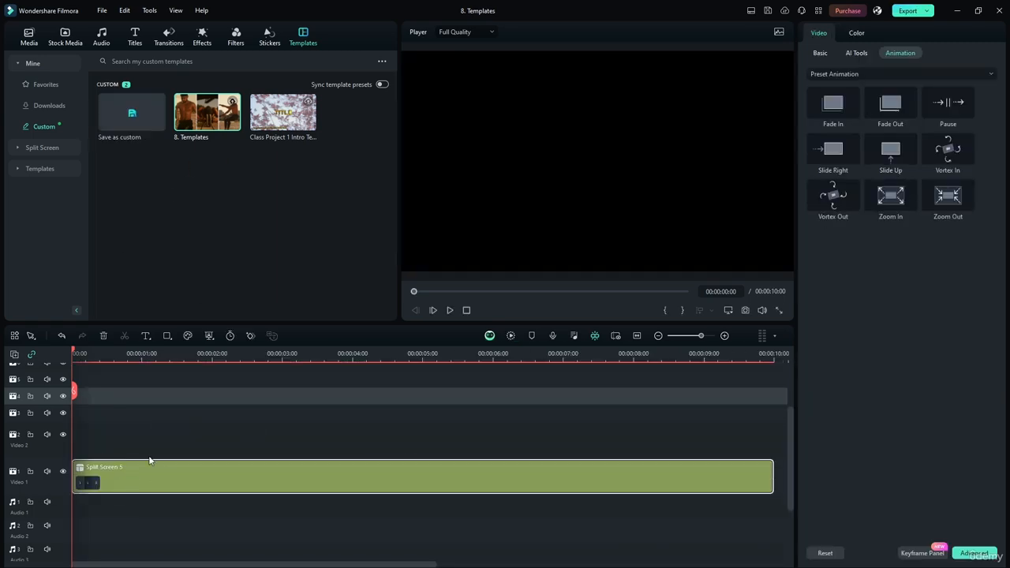
drag(75, 352, 243, 381)
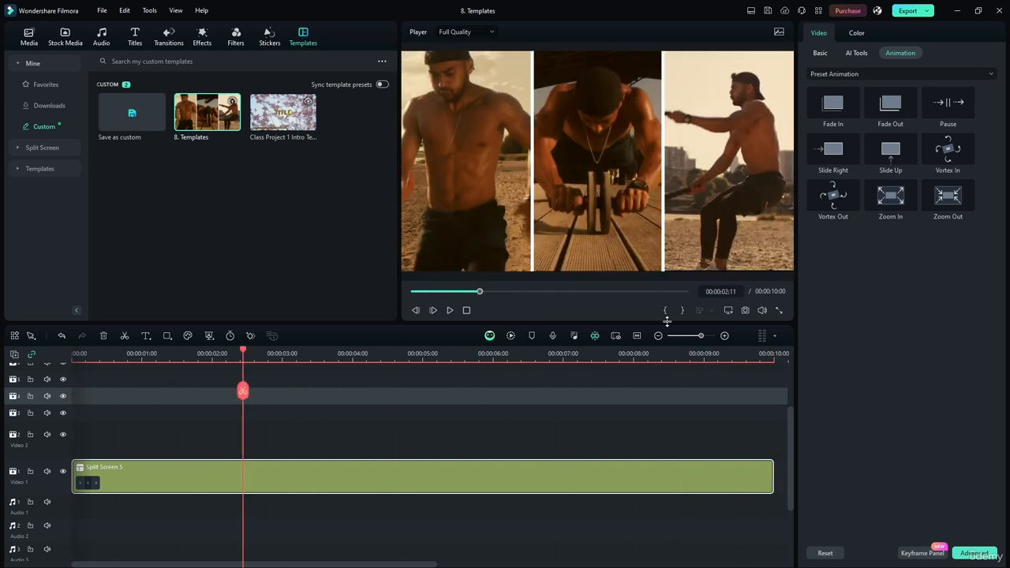
Delete the inserted clip from the timeline and remove the 8. Templates entry from the custom templates
key(Delete)
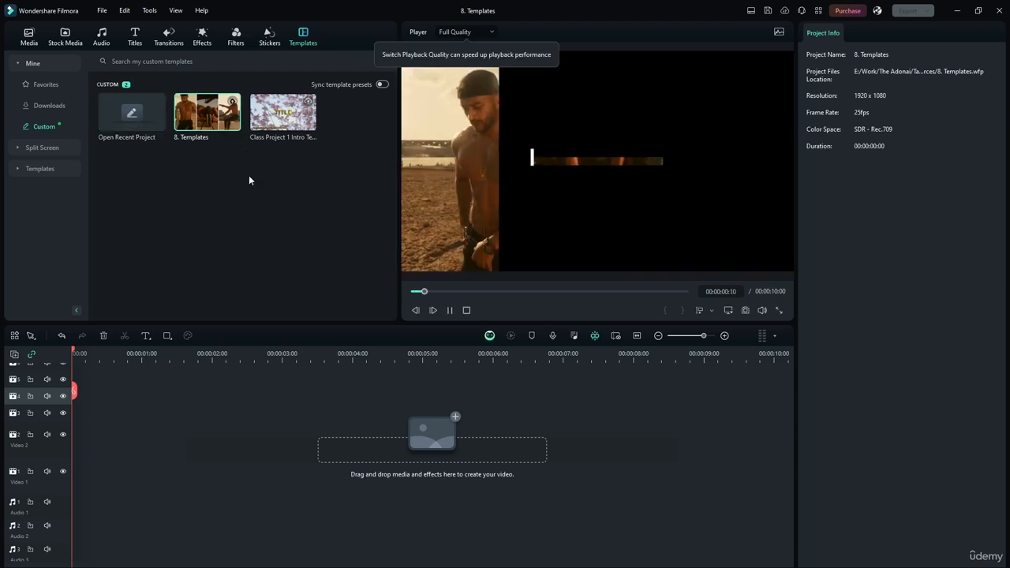
key(Delete)
click(554, 295)
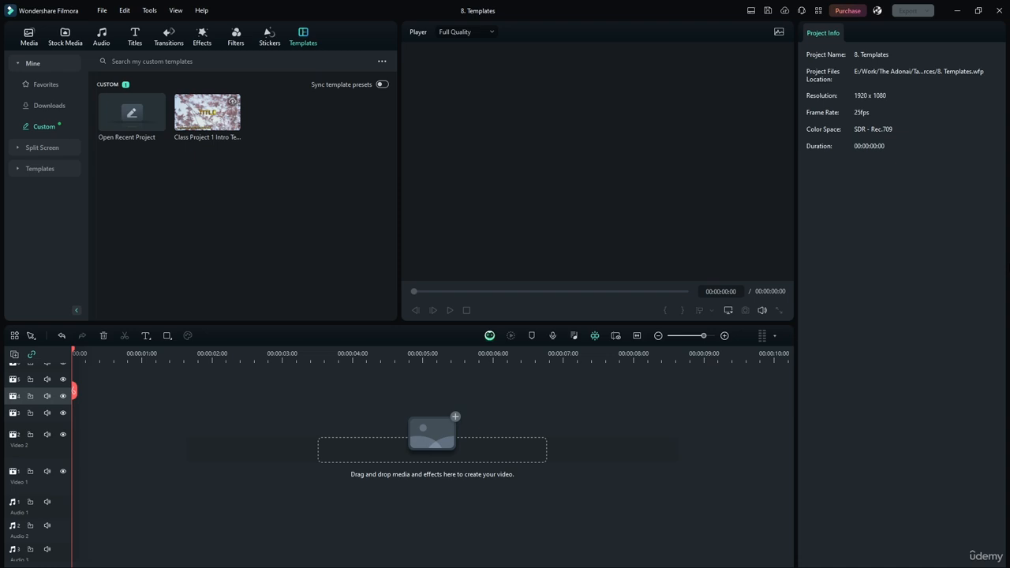
Restore the deleted Split Screen 5 clip on the timeline
key(ctrl+z)
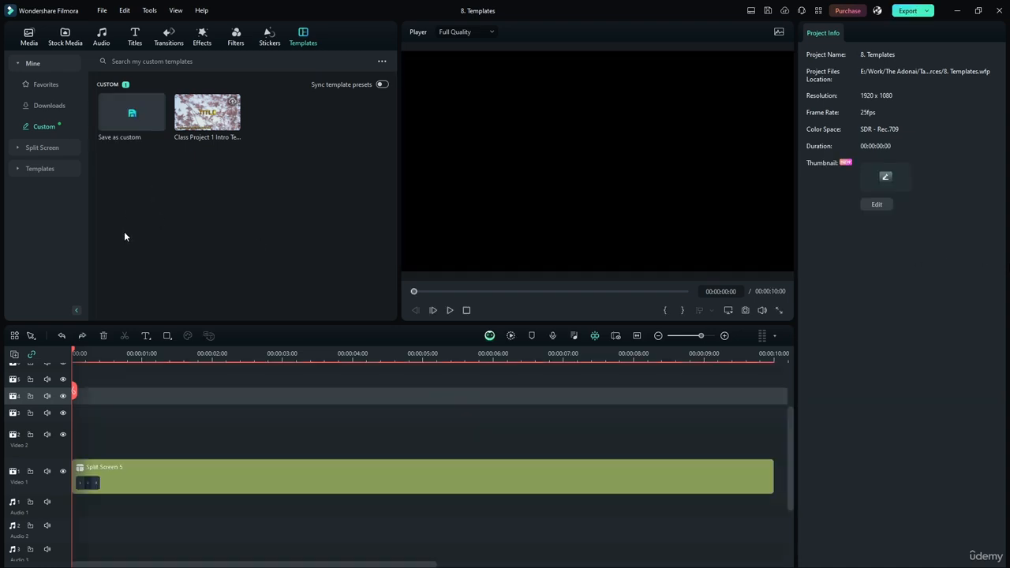
key(ctrl+y)
key(ctrl+z)
Scrub through the restored split screen and play it from about 00:00:02:23 to 00:00:05:01
drag(118, 354, 580, 344)
click(637, 336)
click(277, 354)
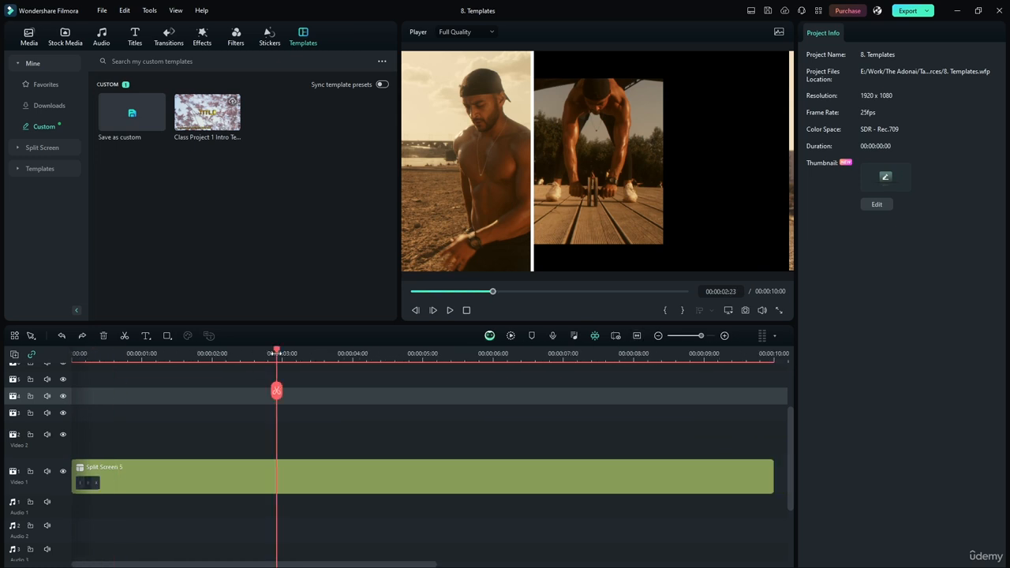
click(449, 310)
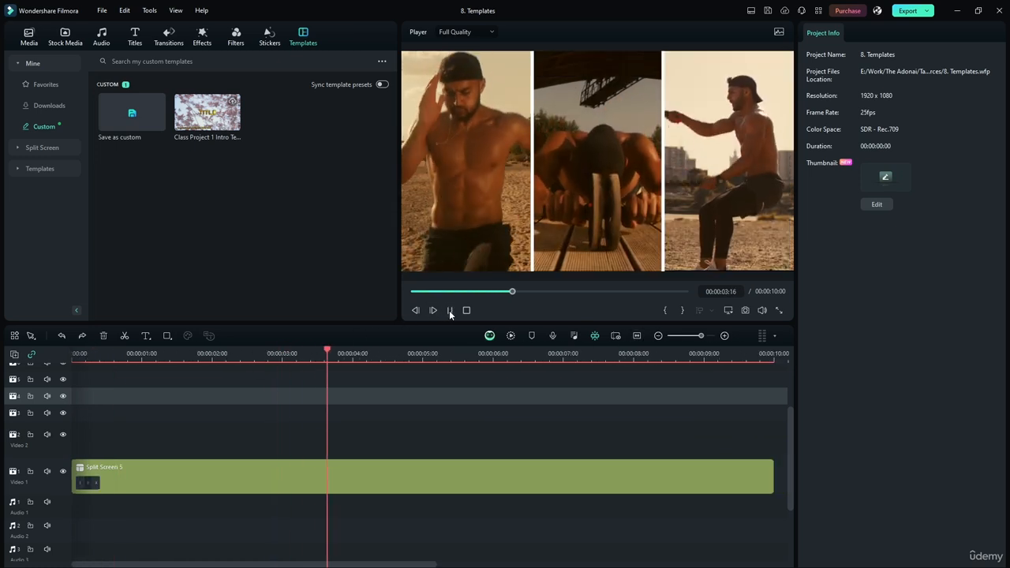
click(449, 310)
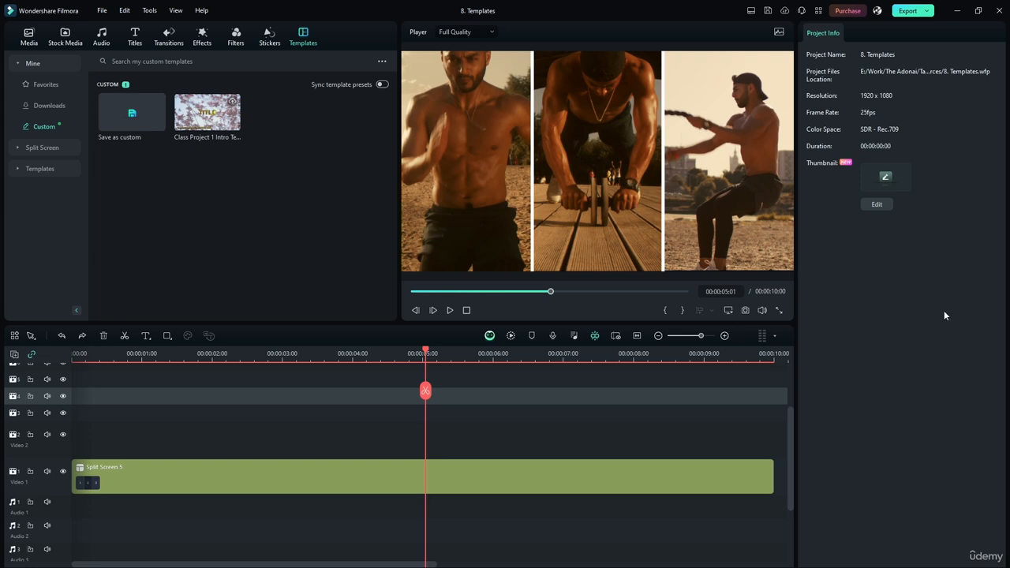